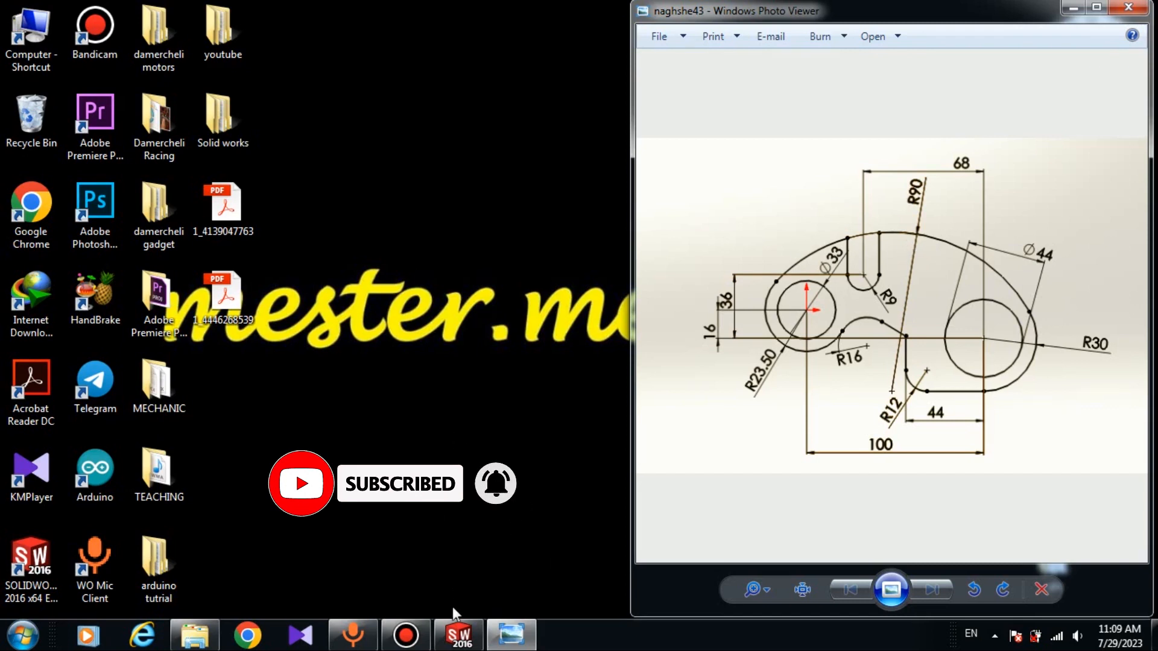
Switch to SOLIDWORKS, restore its window beside the reference drawing, and create a new part
left_click(458, 633)
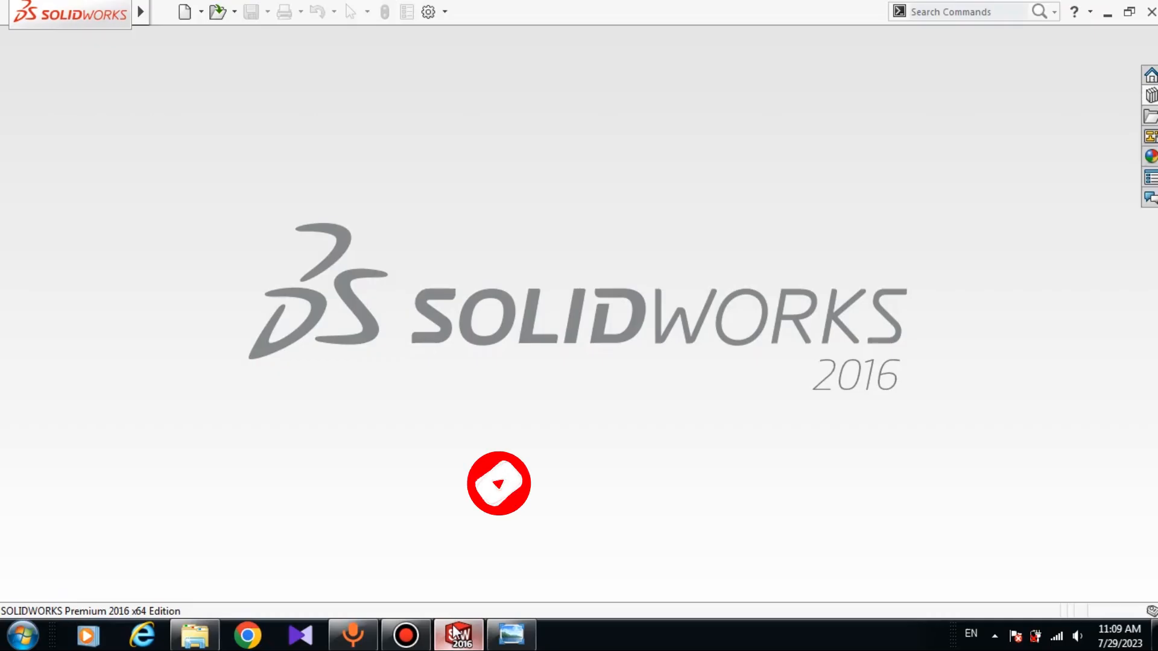
left_click(1128, 12)
left_click(188, 20)
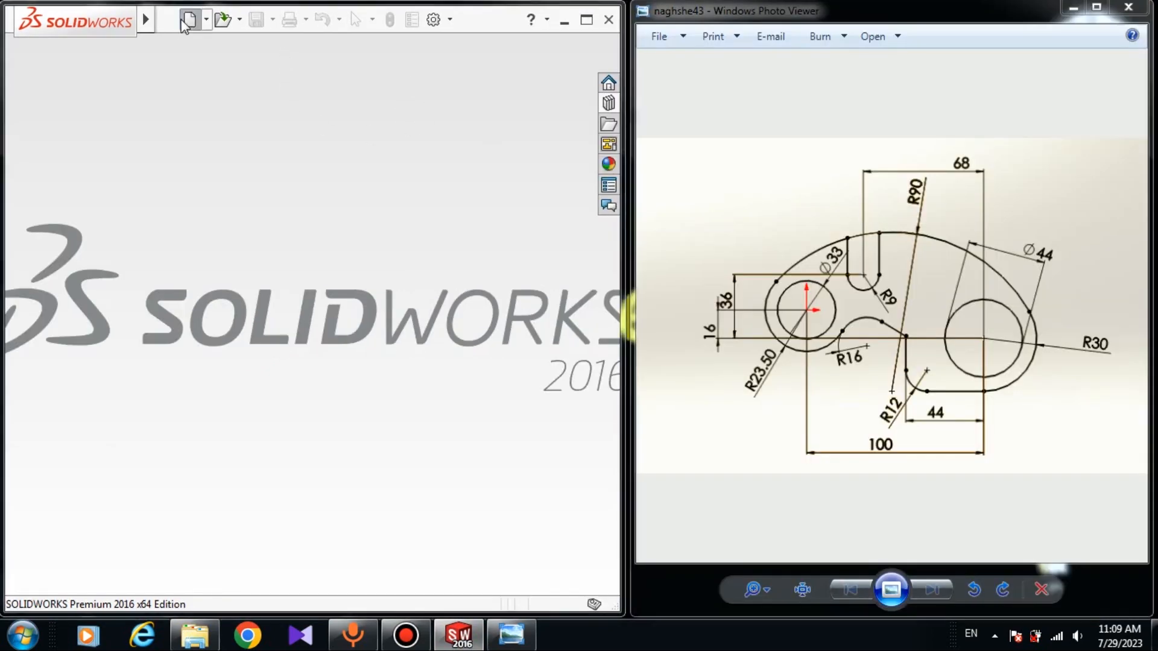
left_click(637, 459)
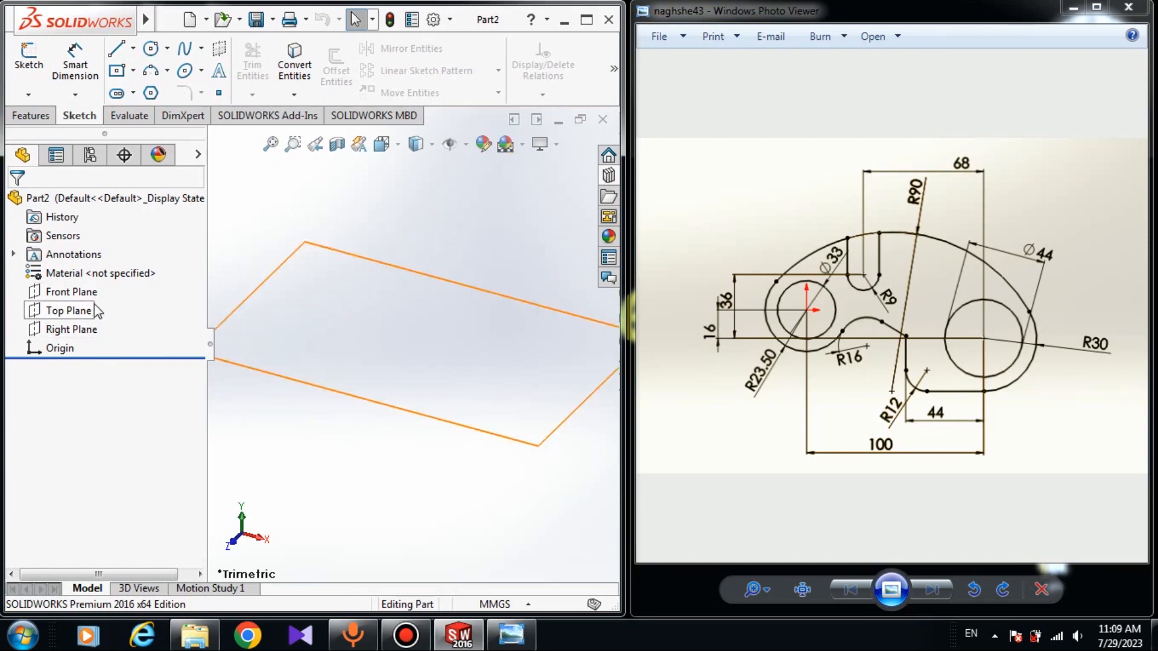
Start a sketch on the Front Plane and draw a circle of about 45 mm radius centred on the origin
left_click(96, 291)
left_click(105, 275)
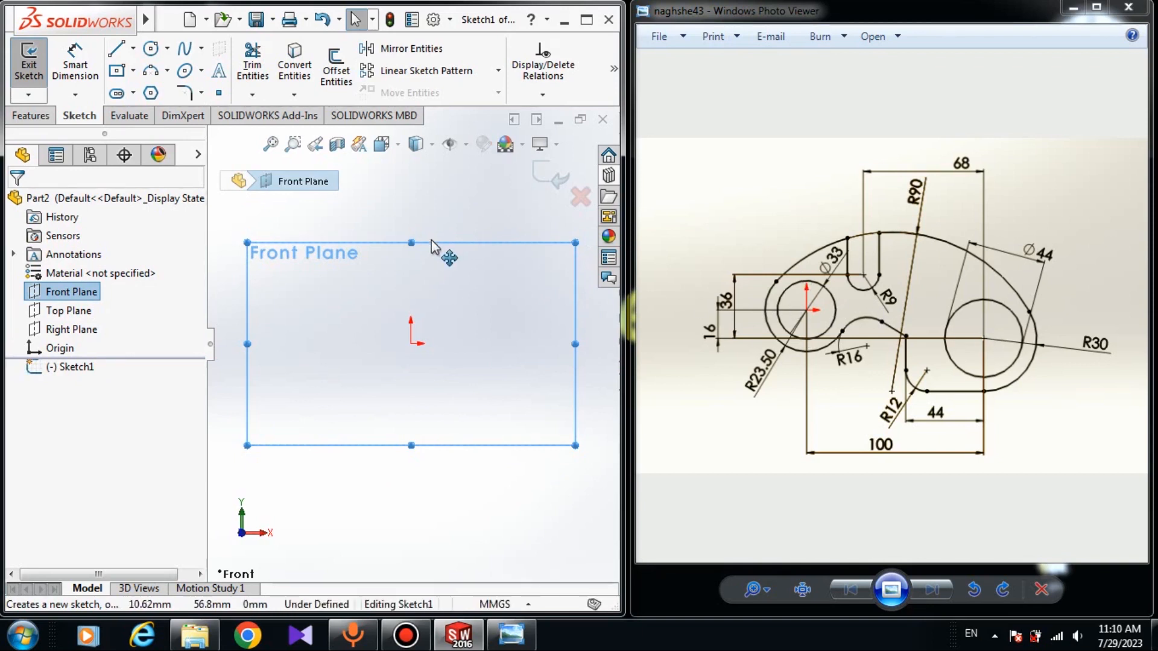
left_click(152, 48)
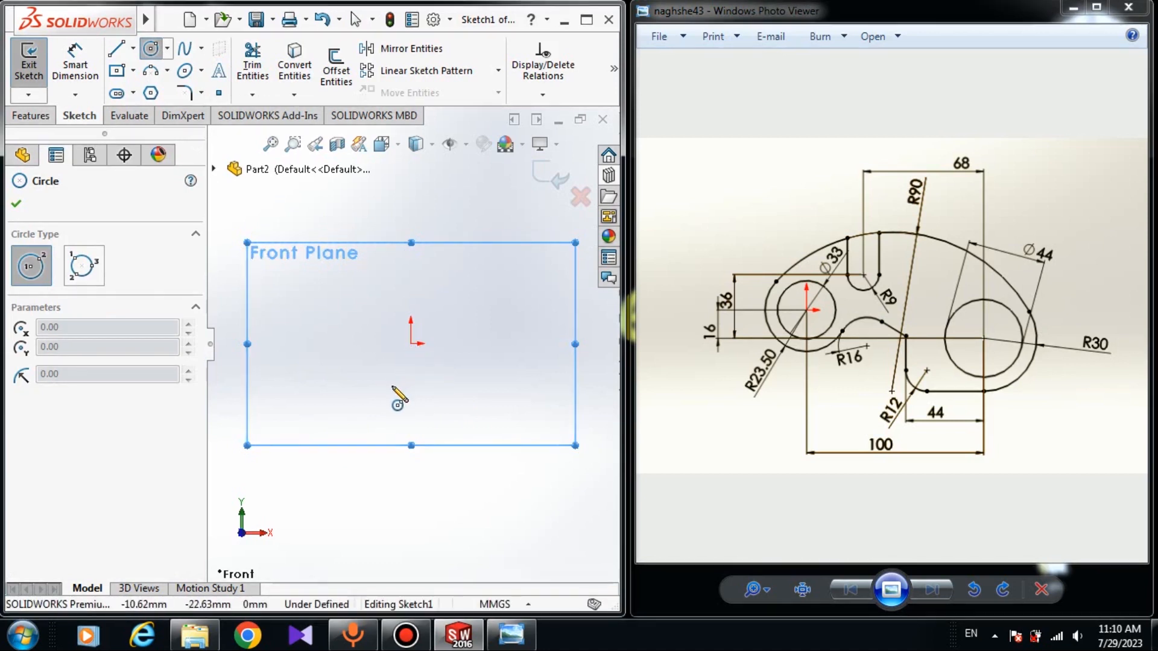
left_click(410, 344)
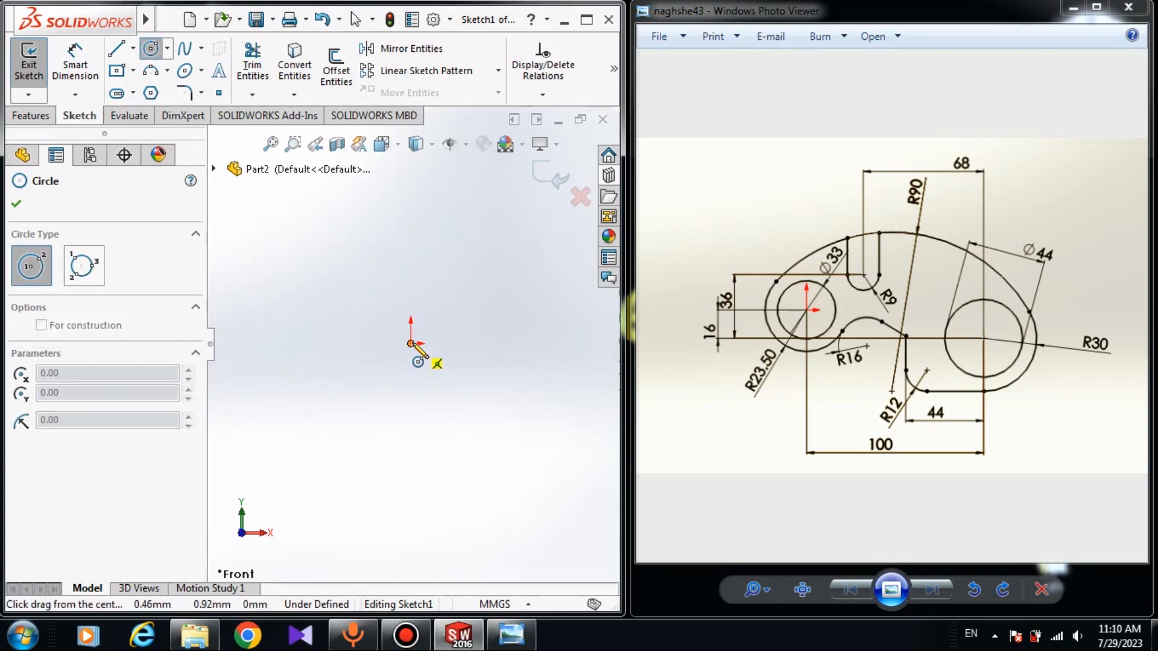
left_click(430, 427)
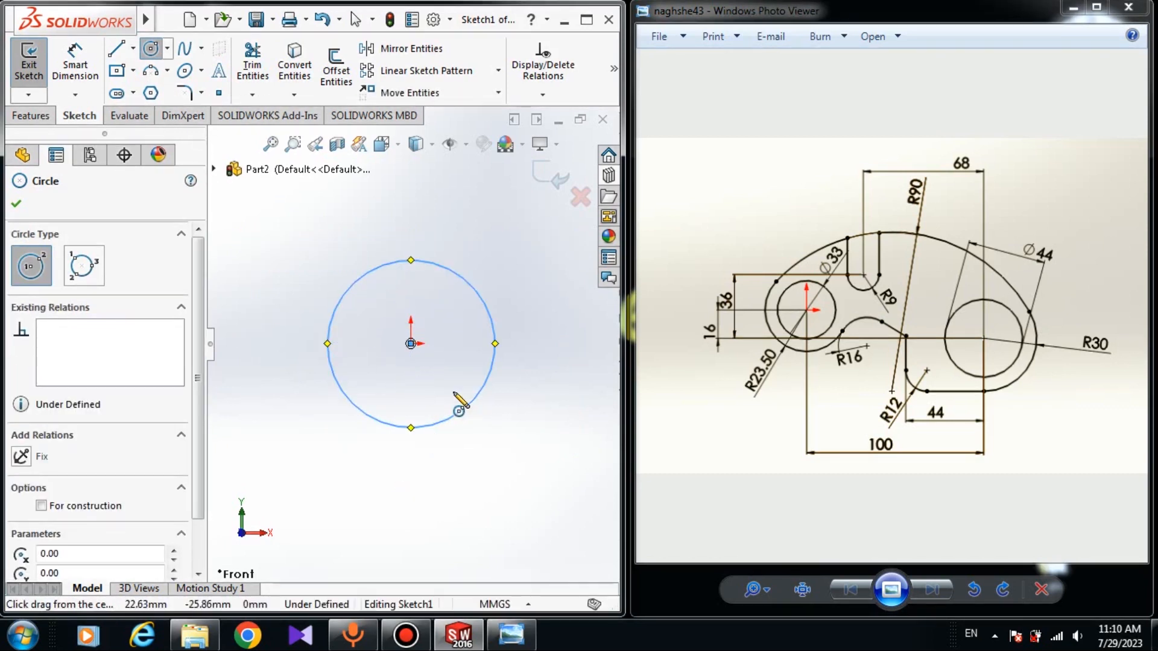
Draw a larger circle centred about 204 mm right of and 62 mm below the origin
scroll(477, 398, "up", 3)
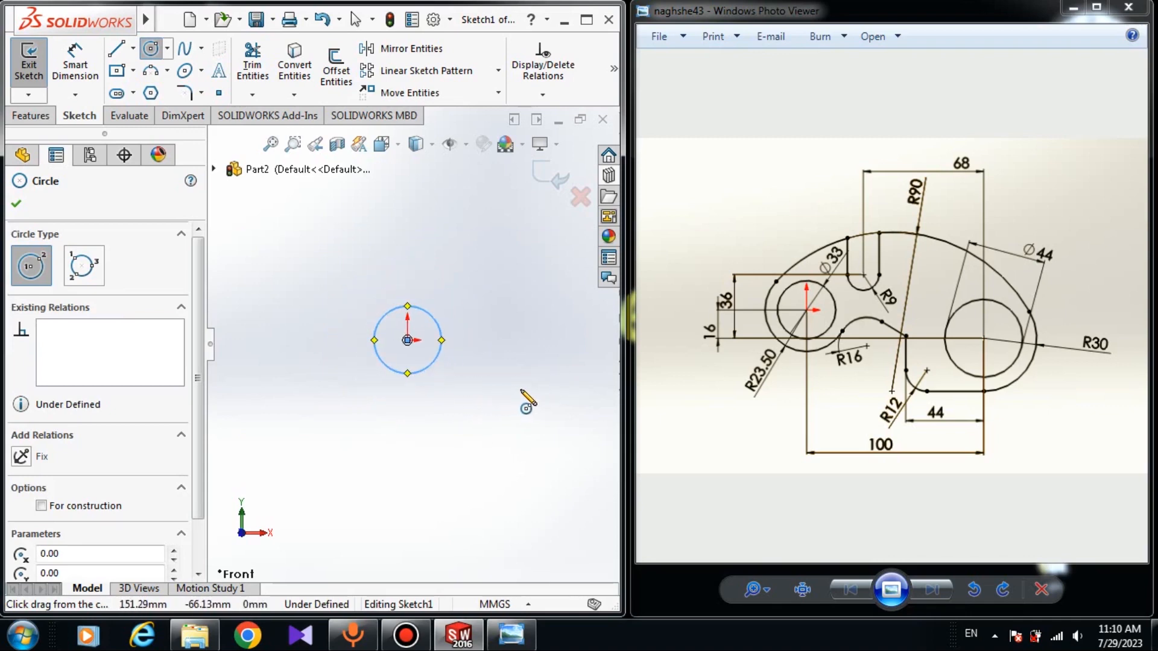
left_click(560, 388)
left_click(592, 433)
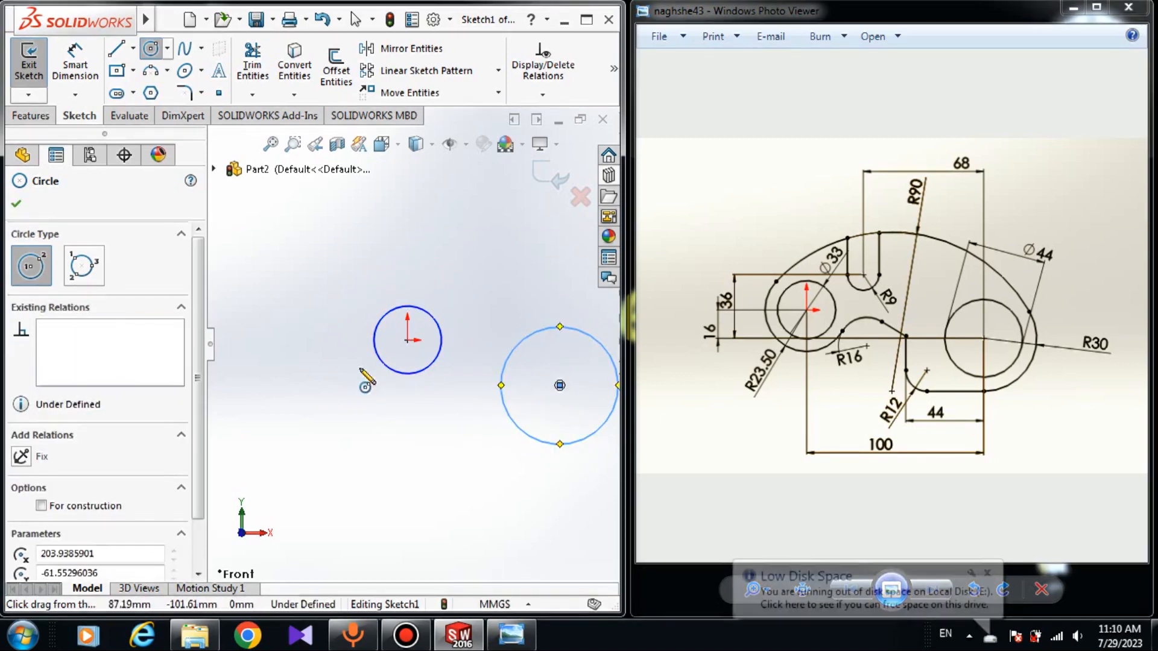
Draw a three-point arc of about 71 mm radius around the lower-left side of the origin circle
left_click(150, 70)
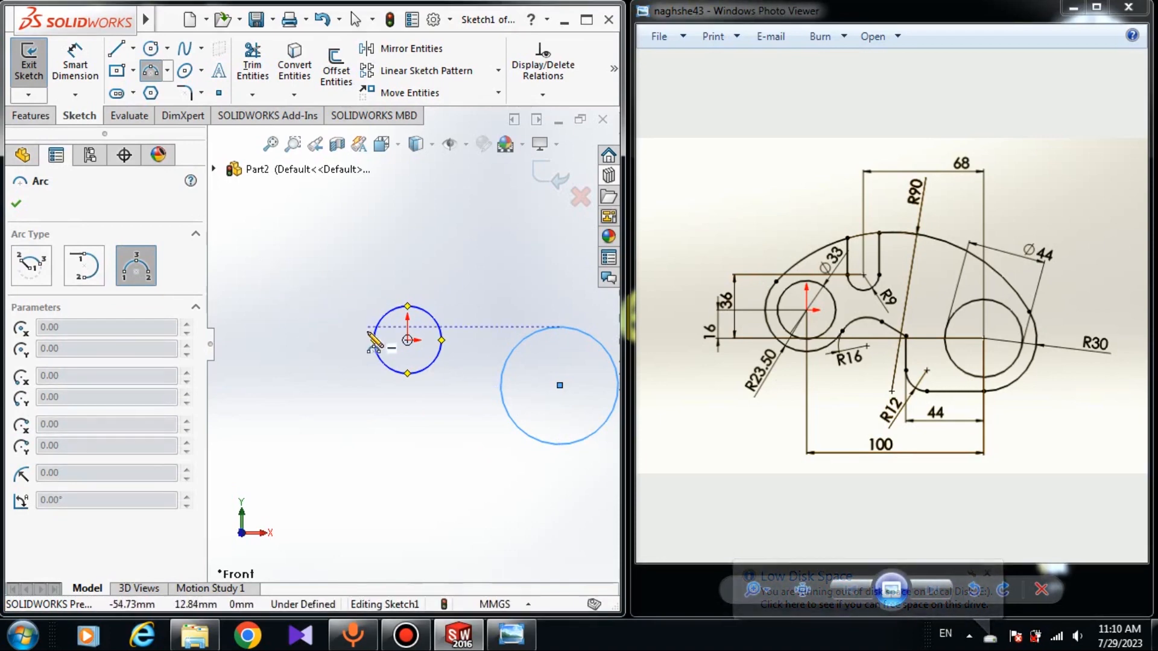
left_click(357, 327)
left_click(421, 384)
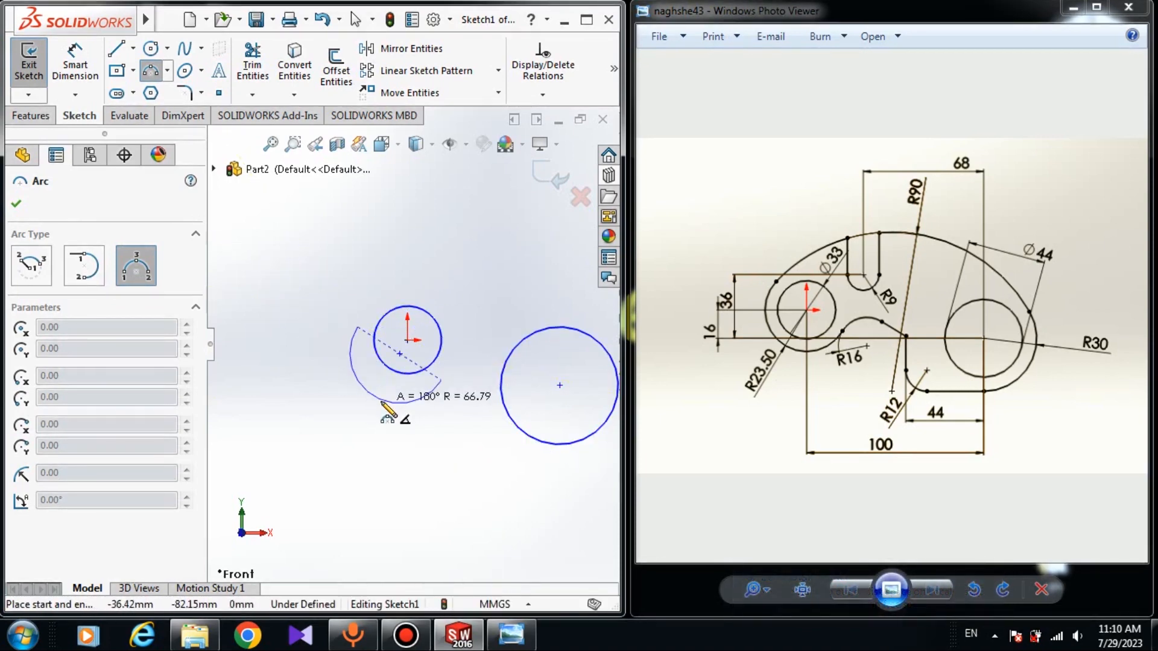
left_click(384, 387)
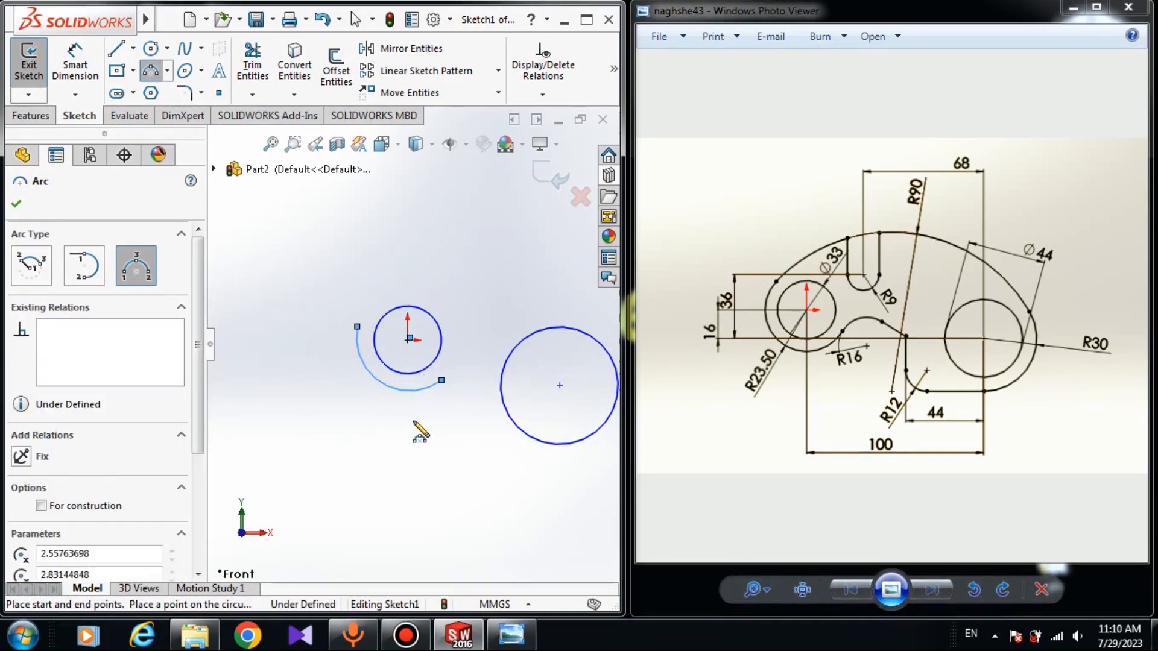
Draw a three-point arc of about 109 mm radius around the lower-right side of the larger circle
scroll(409, 343, "up", 3)
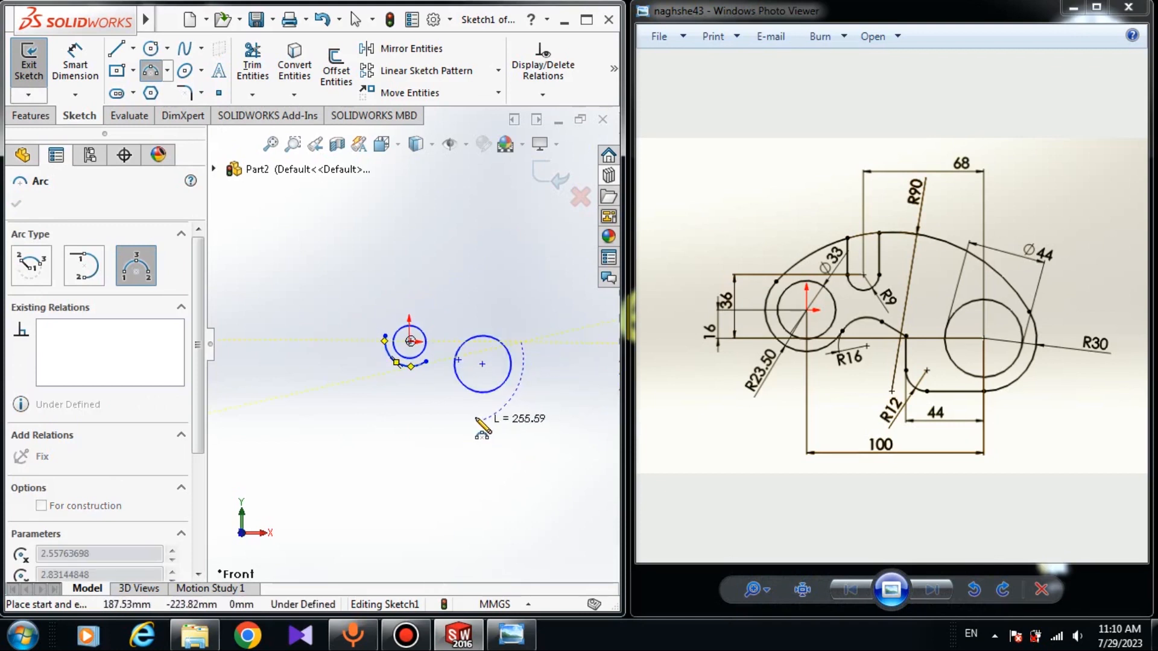
left_click(470, 400)
left_click(477, 410)
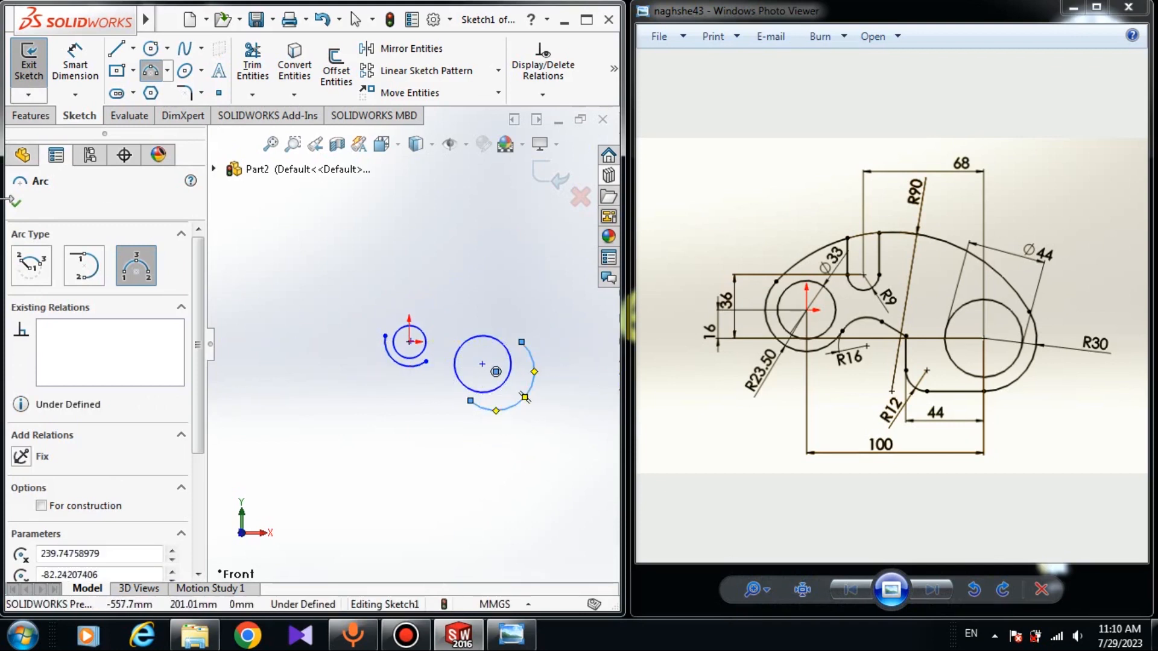
key("Escape")
right_click(266, 260)
left_click(274, 266)
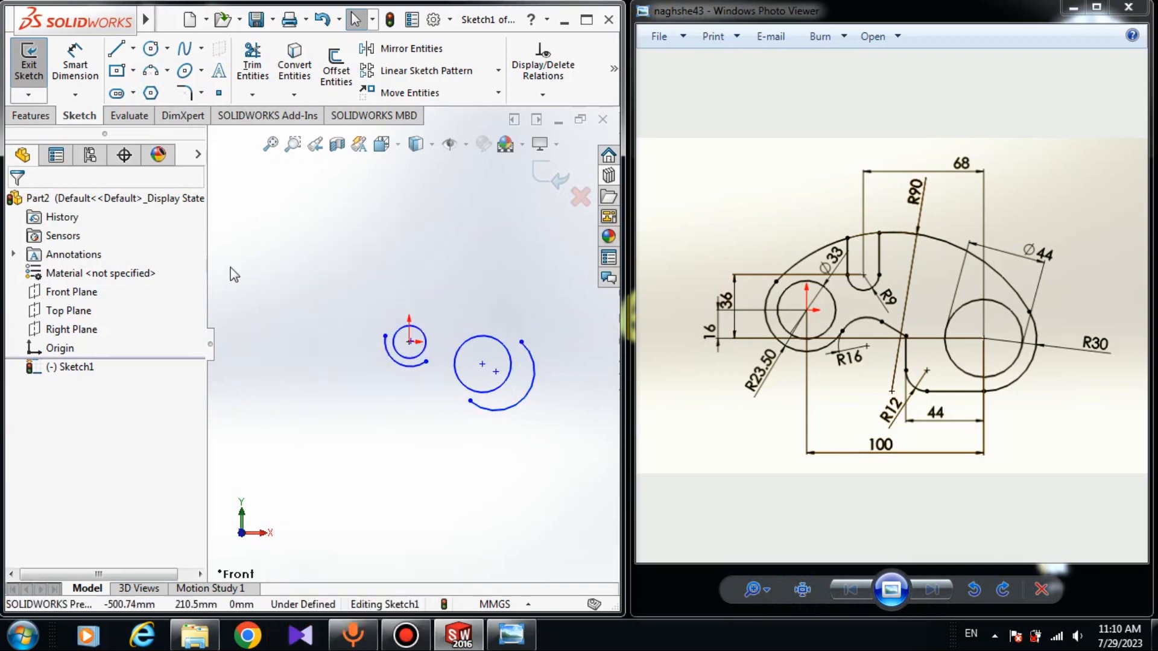
Make the left arc concentric with the origin circle
scroll(384, 246, "down", 3)
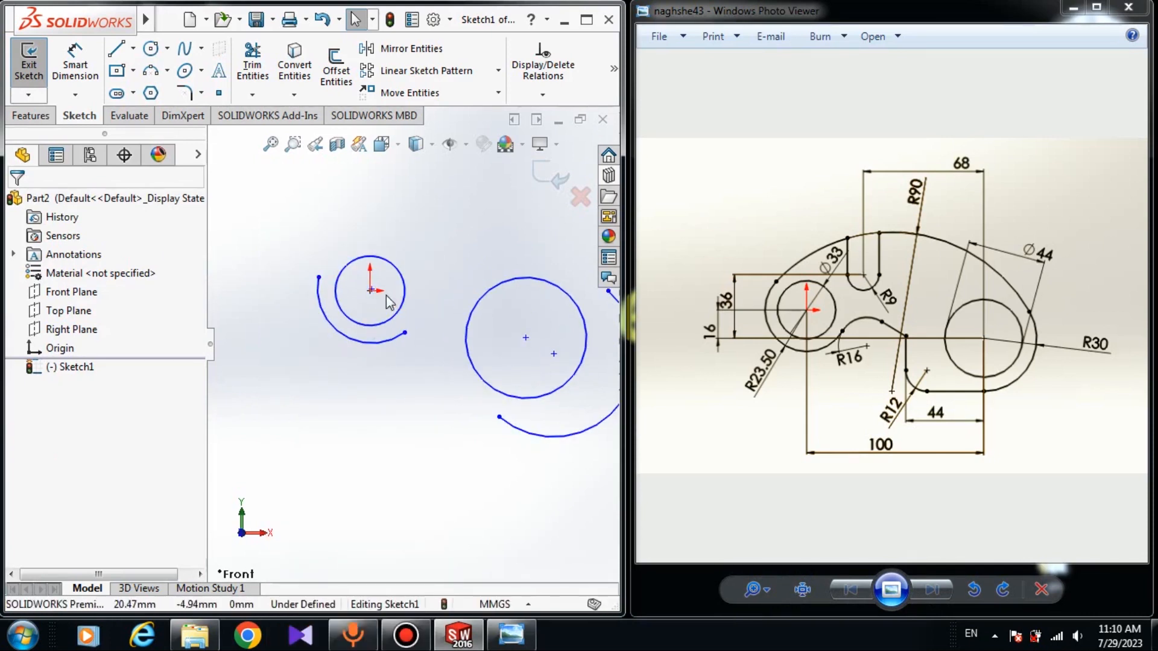
left_click(380, 342)
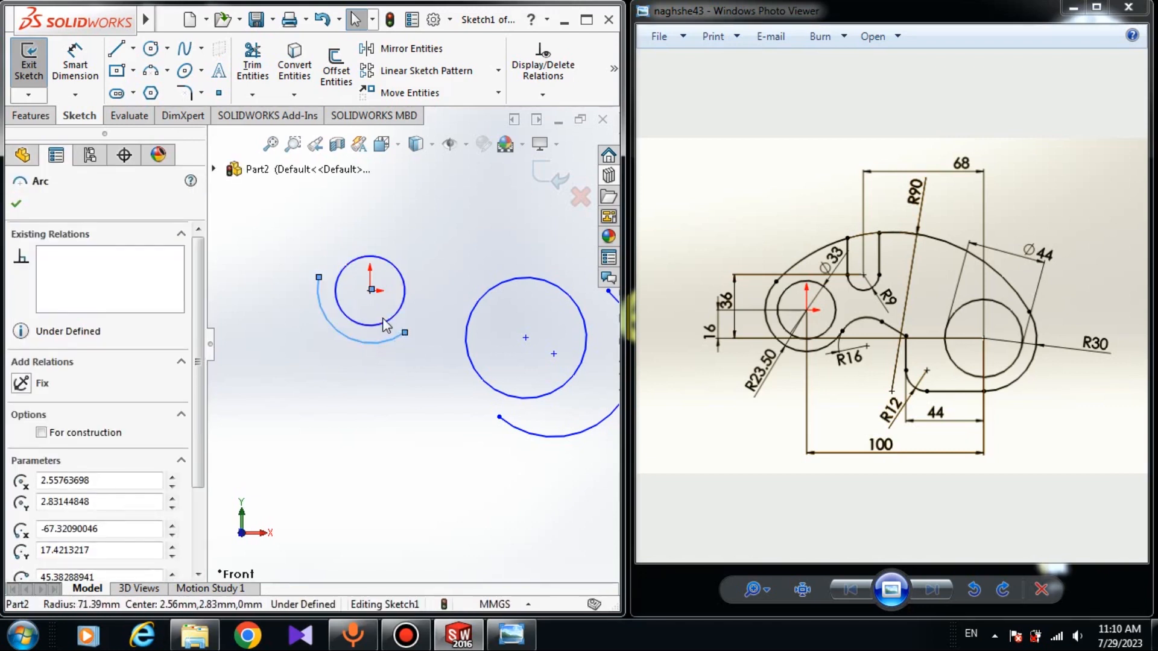
left_click(382, 323, "ctrl")
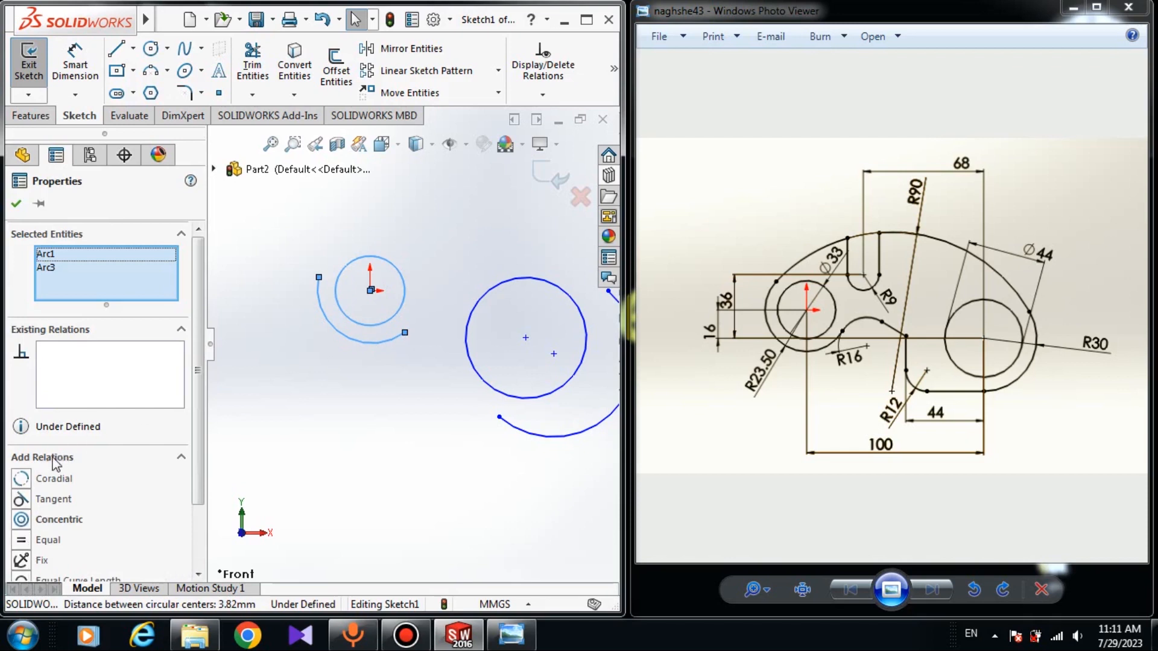
left_click(21, 520)
left_click(320, 452)
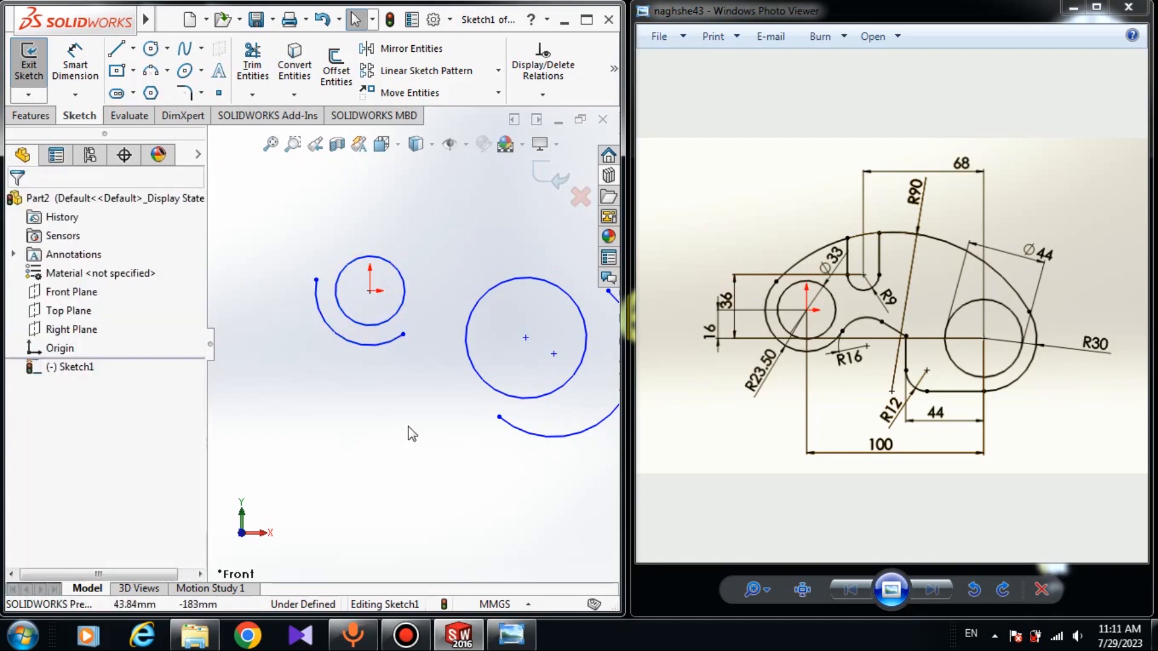
Make the right arc concentric with the larger circle
scroll(422, 422, "up", 3)
left_click(511, 393)
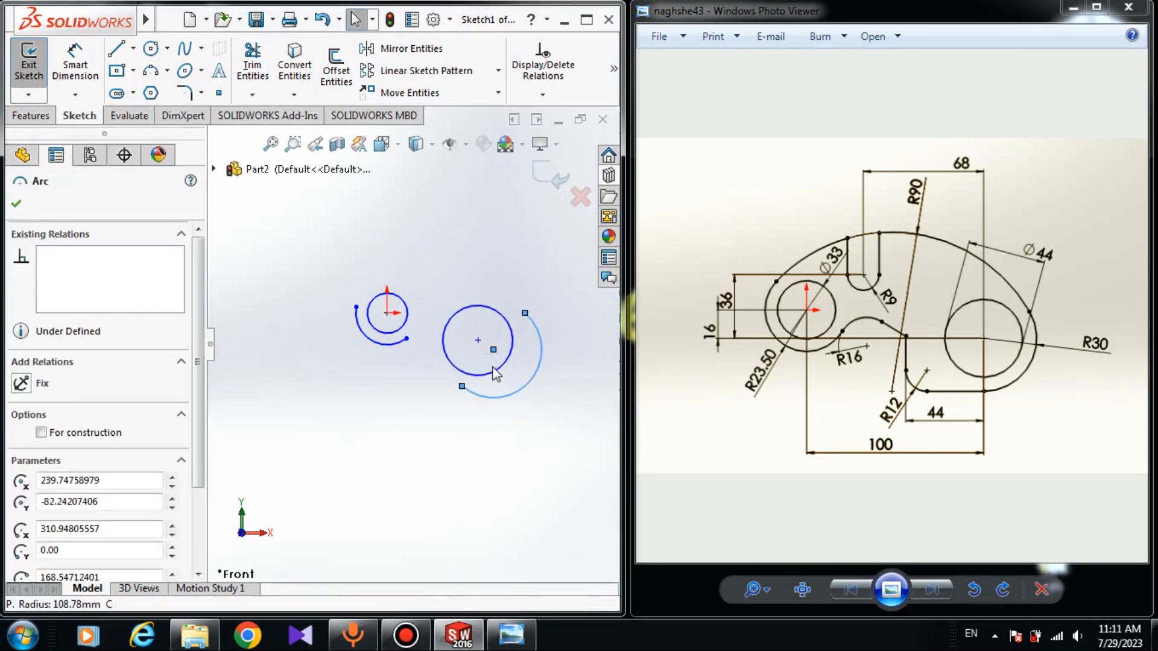
left_click(490, 376)
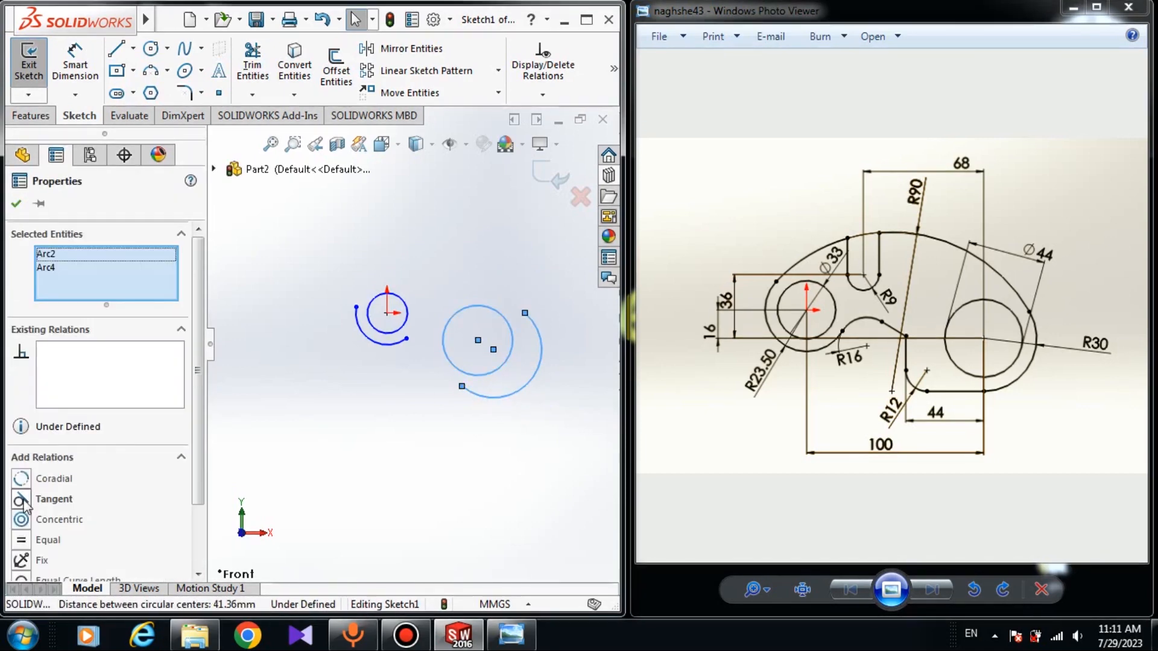
left_click(22, 519)
left_click(16, 206)
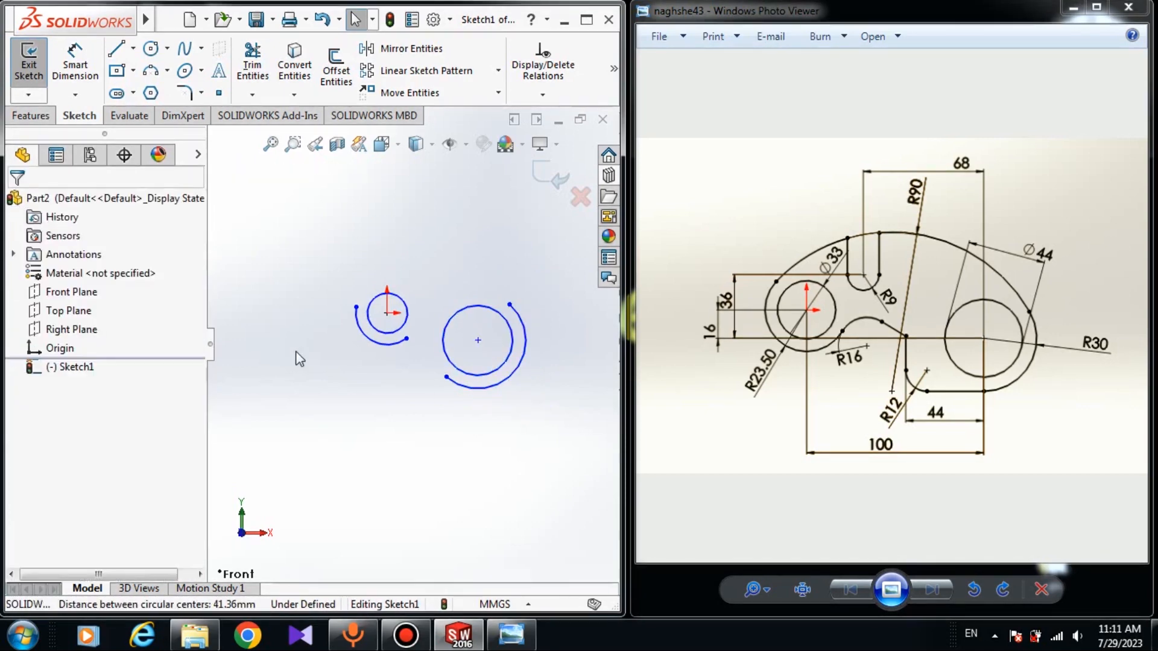
Turn on the display of sketch relations in the graphics area
scroll(422, 284, "down", 3)
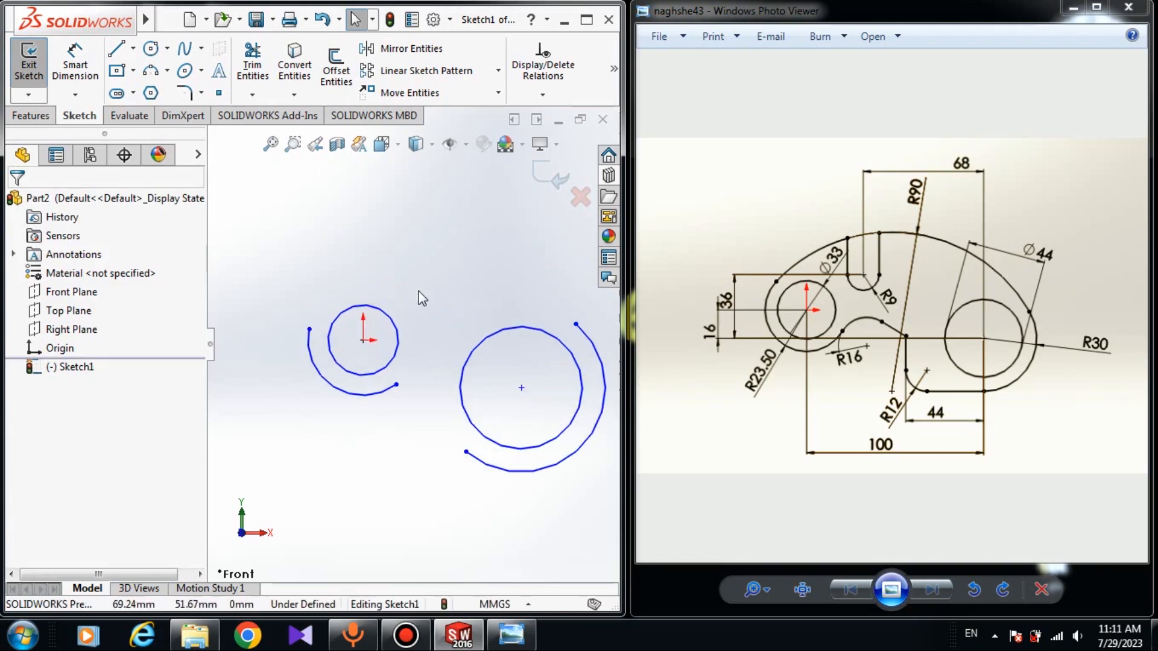
left_click(448, 146)
left_click(452, 338)
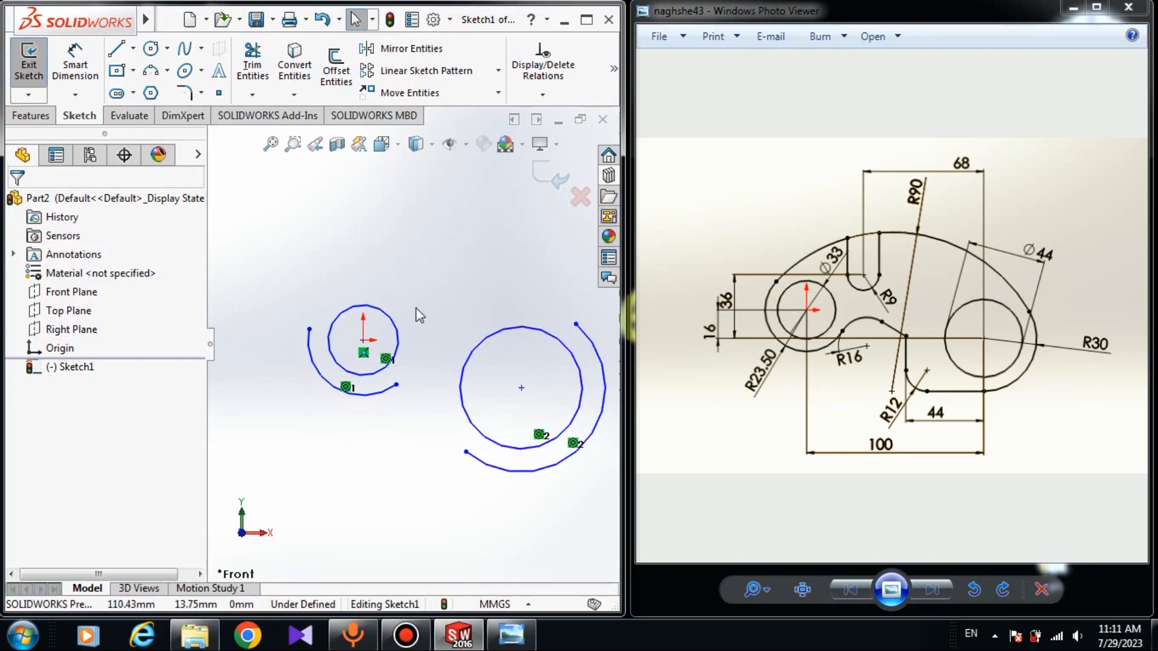
Dimension the origin circle with a diameter of 33 mm
left_click(77, 71)
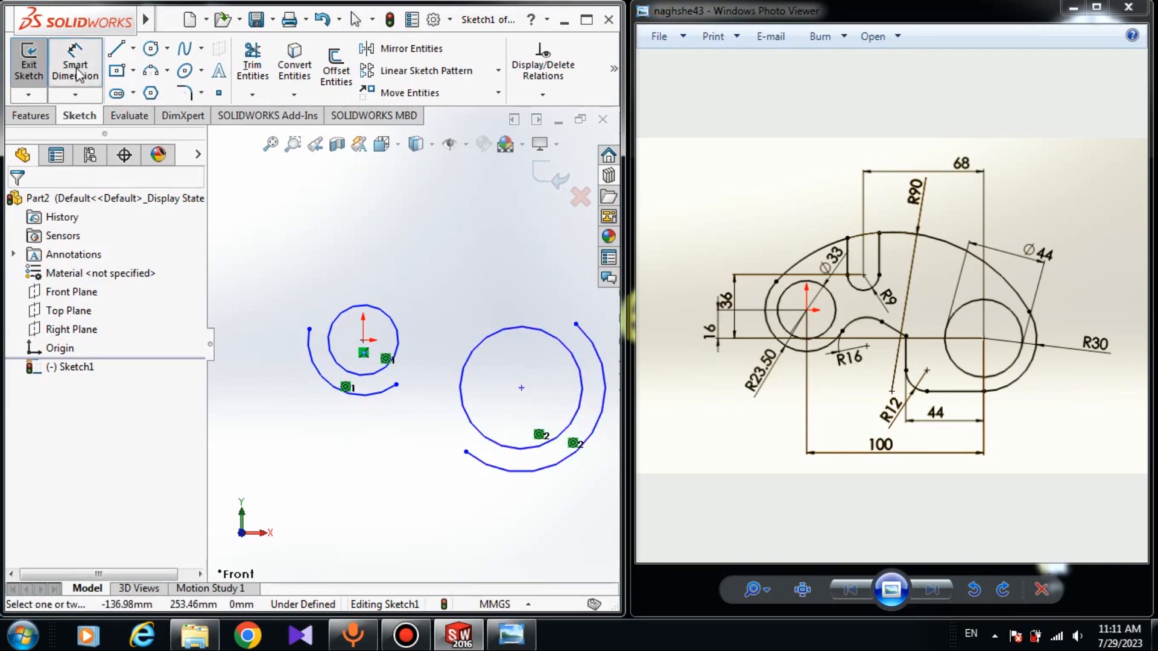
left_click(395, 323)
left_click(405, 282)
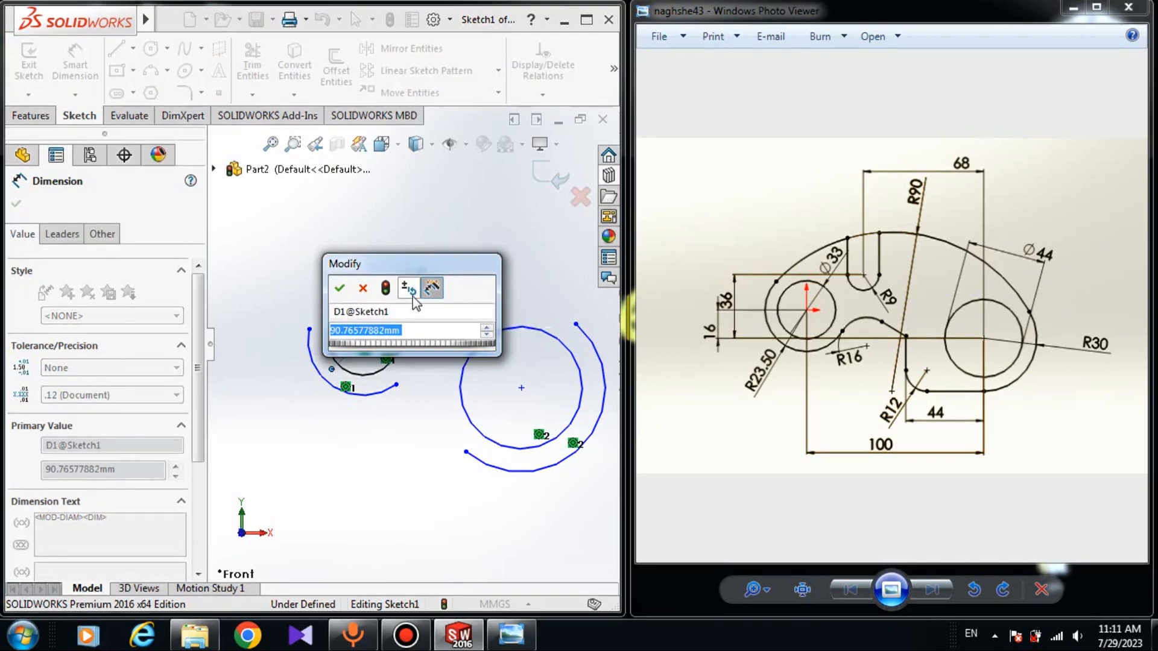
type("33")
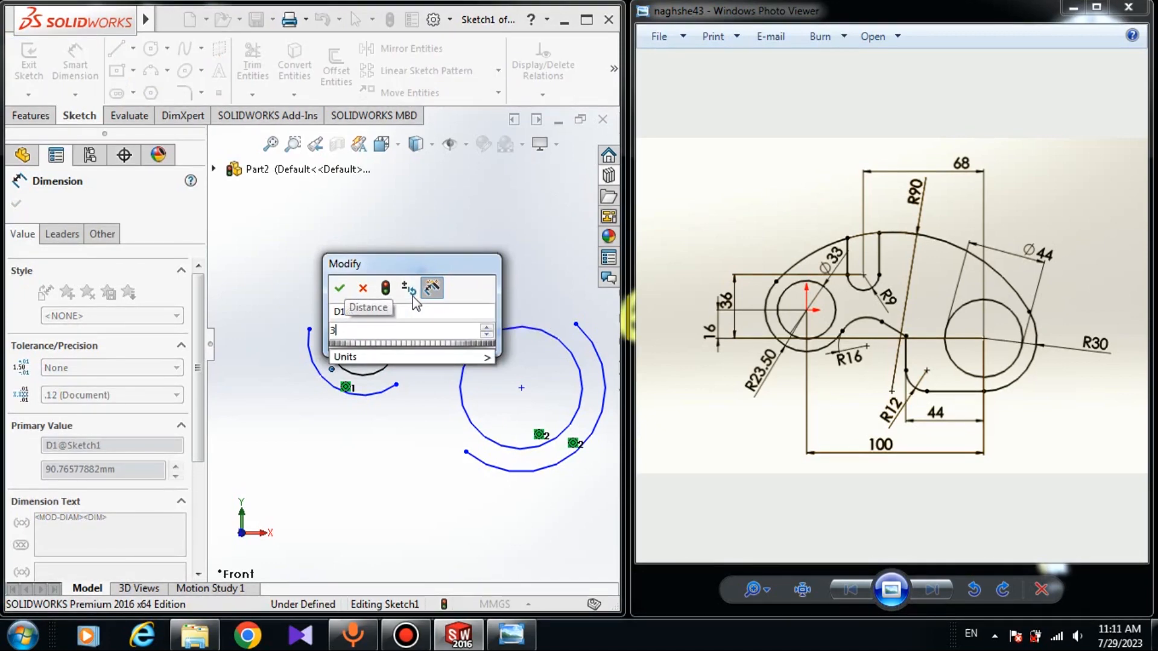
key("Return")
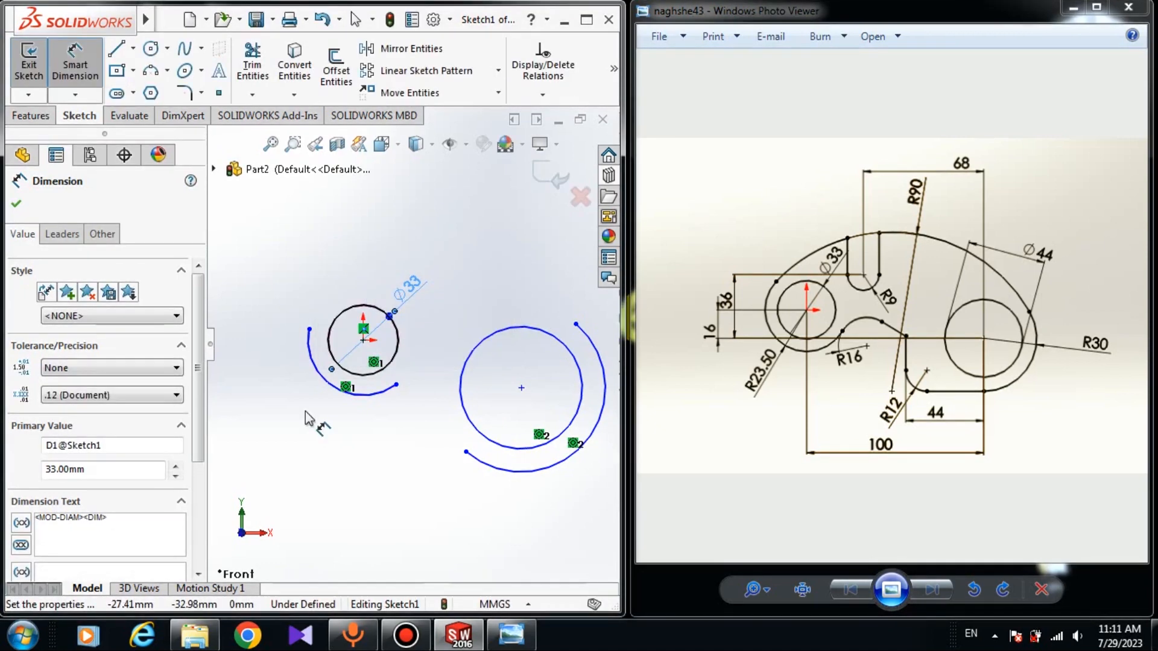
Dimension the right circle with a diameter of 44 mm
left_click(553, 332)
left_click(549, 301)
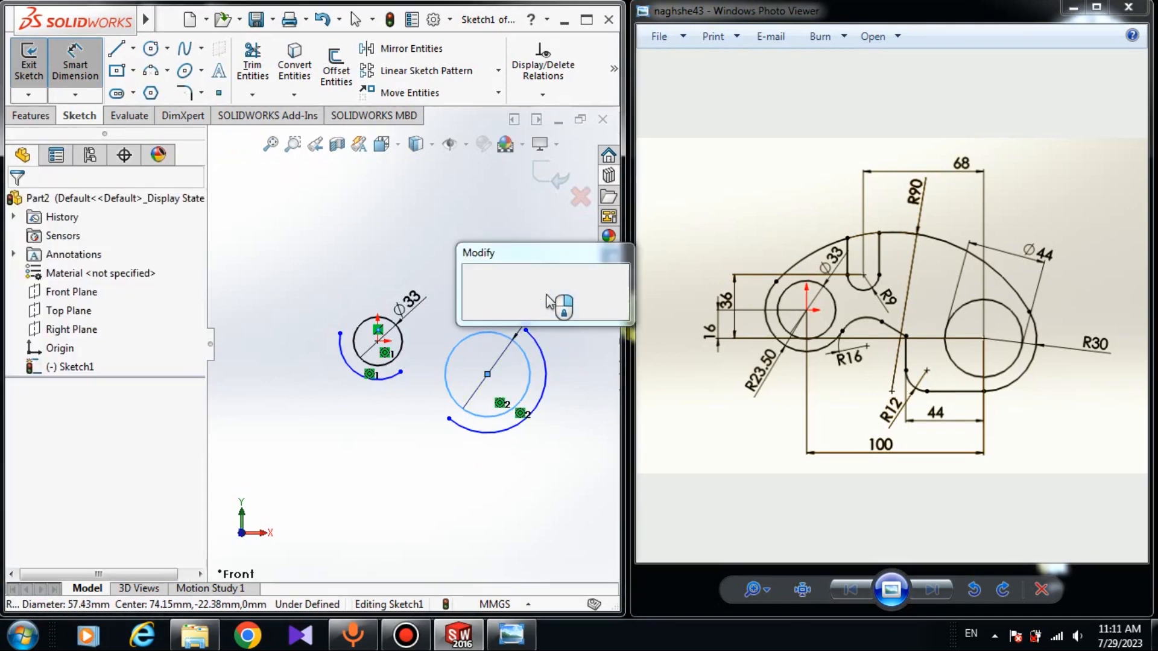
type("44")
key("Return")
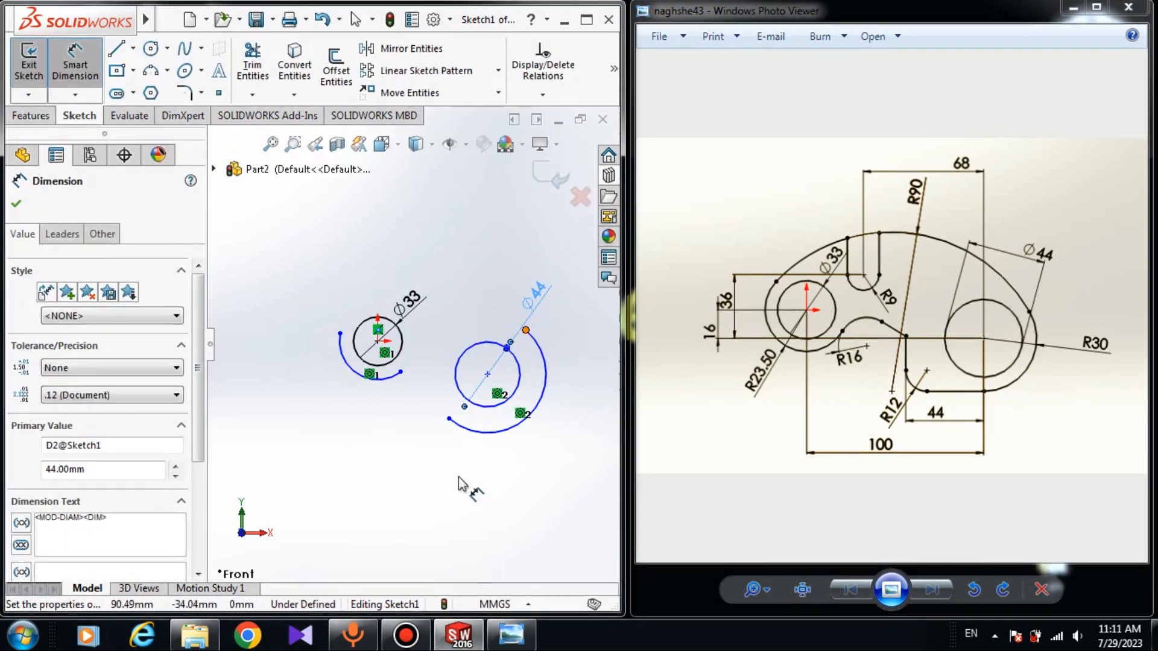
left_click(320, 428)
Dimension the left outer arc with a radius of 23.5 mm
left_click(351, 368)
left_click(331, 415)
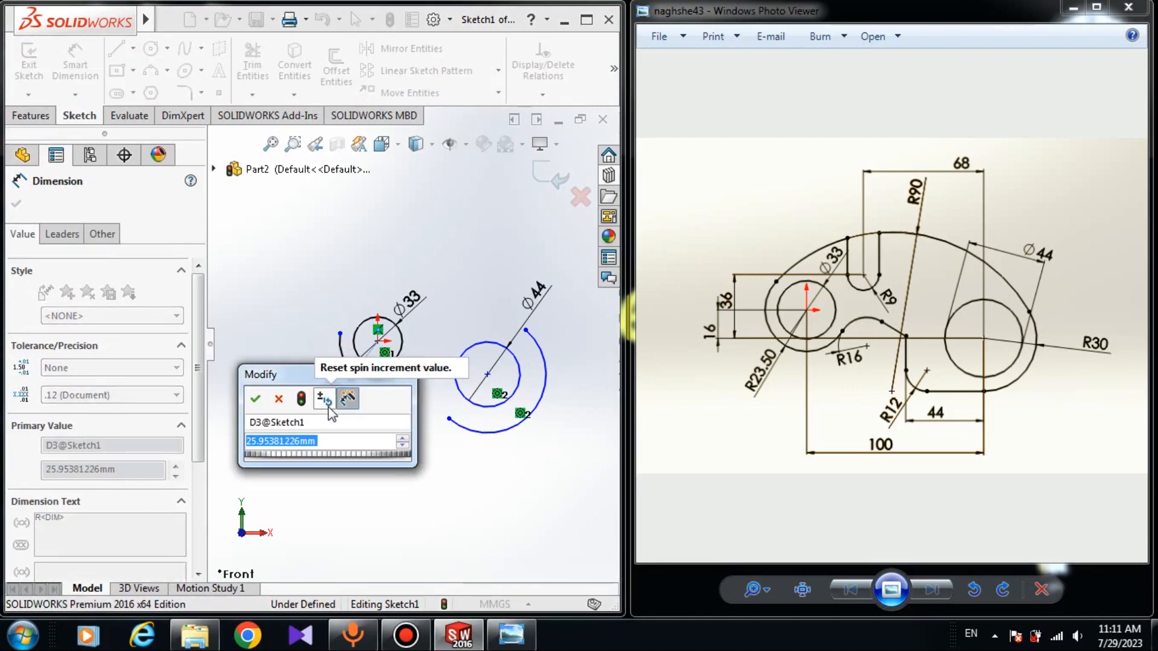
type("23.50")
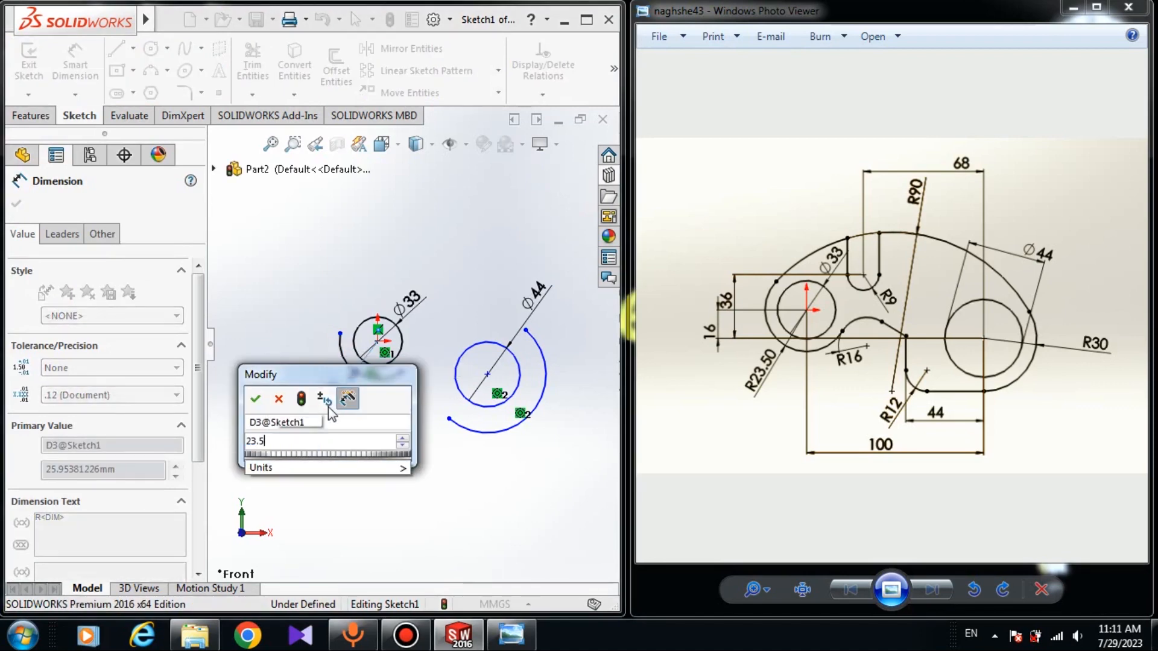
key("Return")
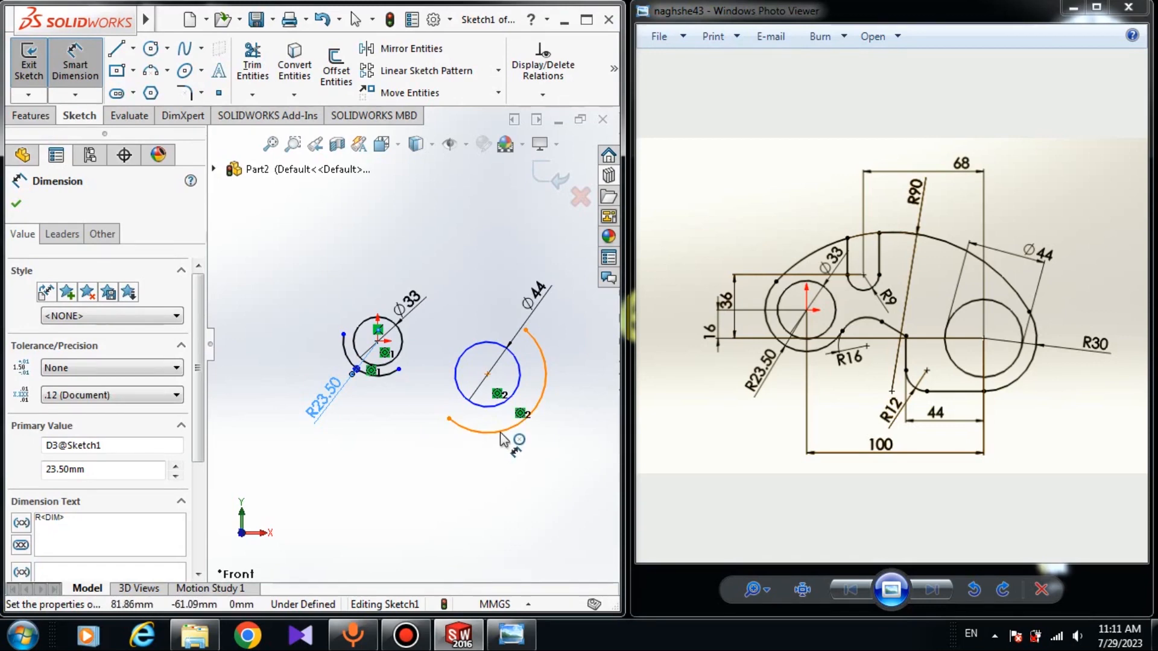
Dimension the right outer arc with a radius of 30 mm
left_click(522, 421)
left_click(552, 469)
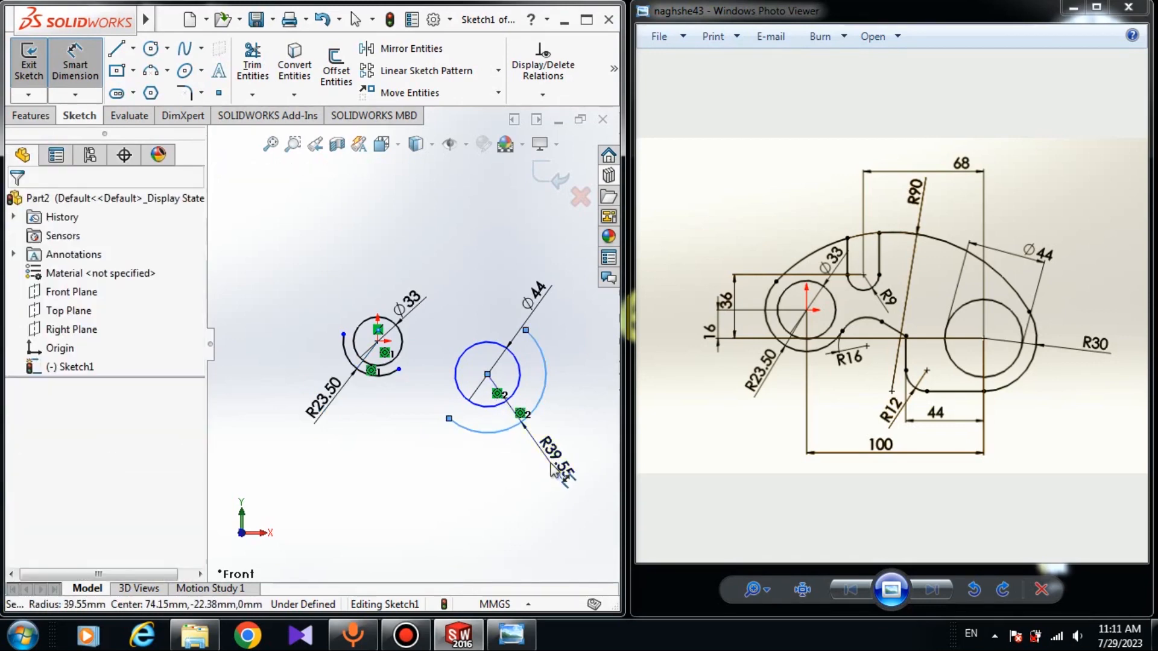
type("30")
key("Return")
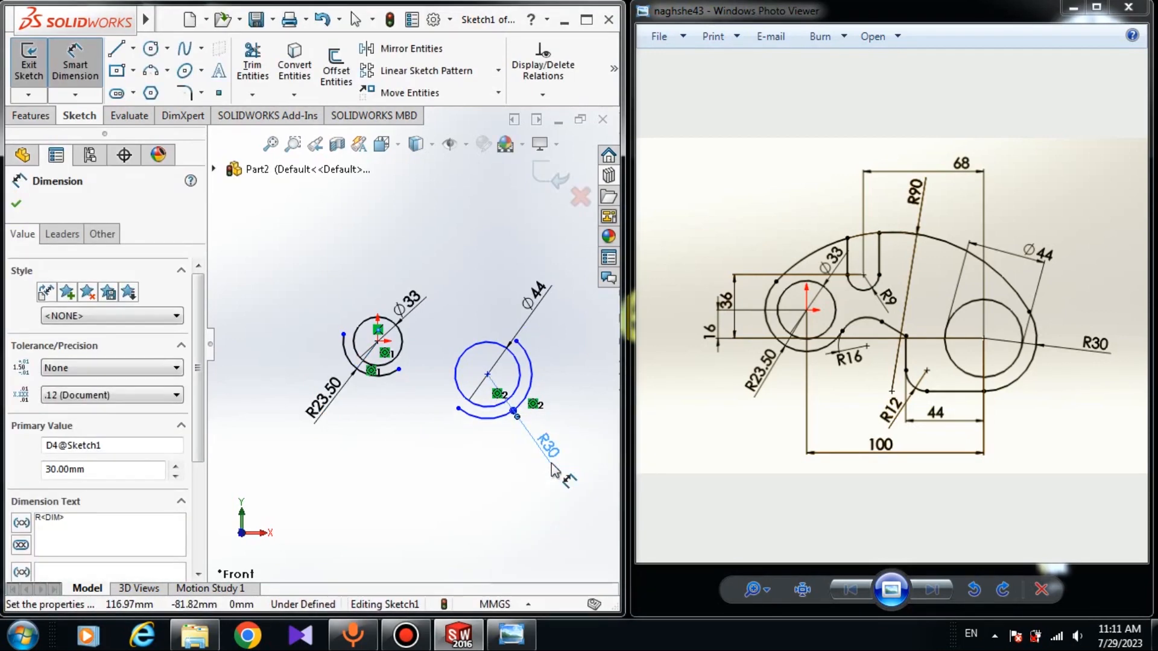
Dimension the horizontal distance between the centres of the origin circle and the right circle as 100 mm
left_click(282, 433)
left_click(378, 341)
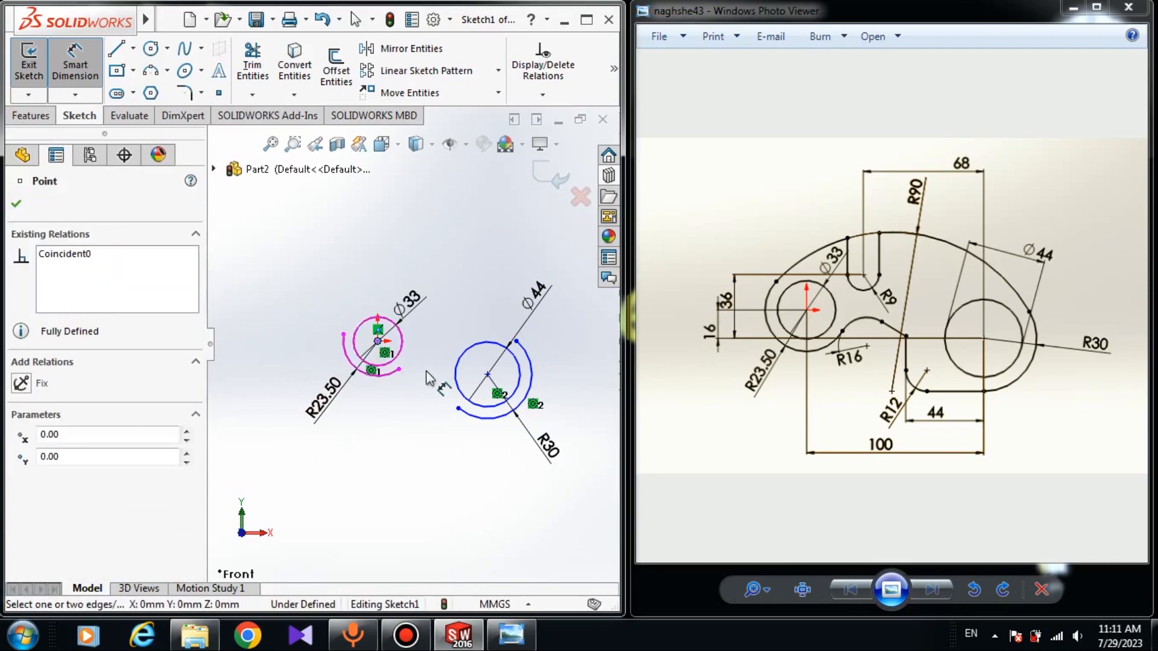
left_click(488, 375)
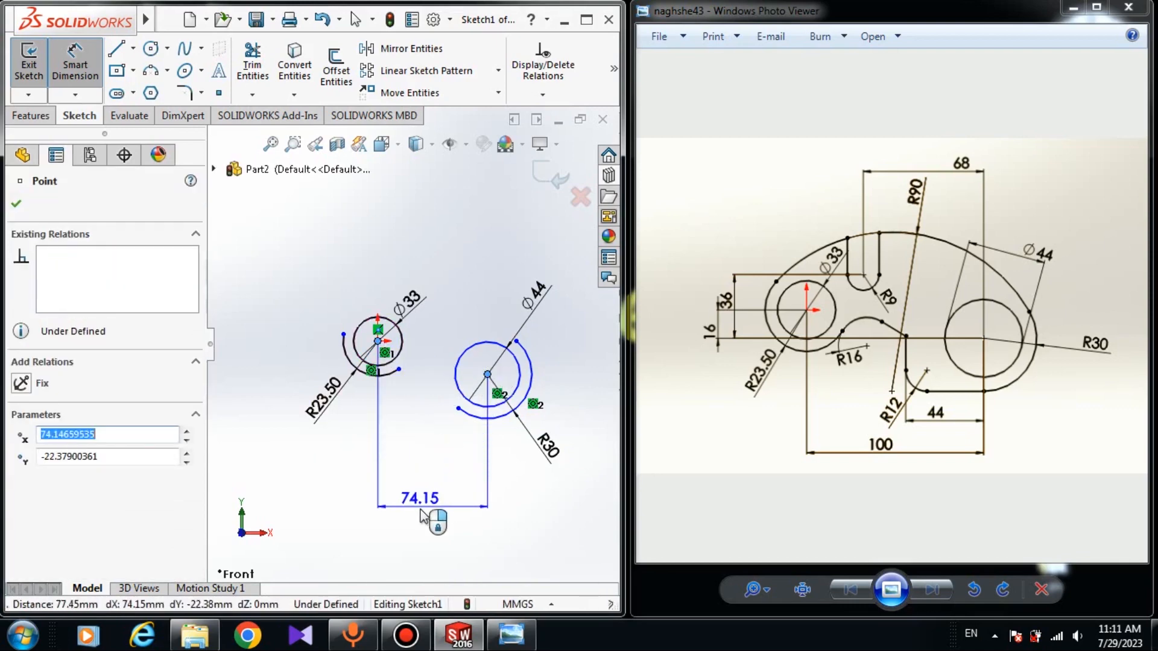
left_click(431, 512)
type("100")
key("Return")
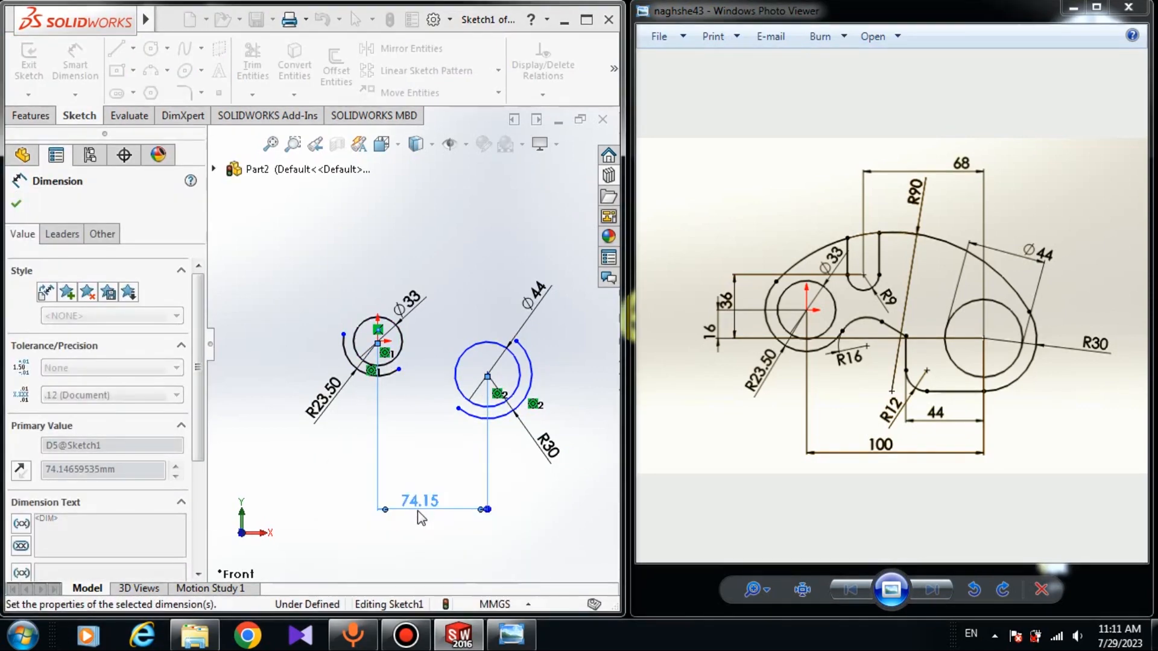
Dimension the vertical distance between the two circle centres as 16 mm
left_click(525, 376)
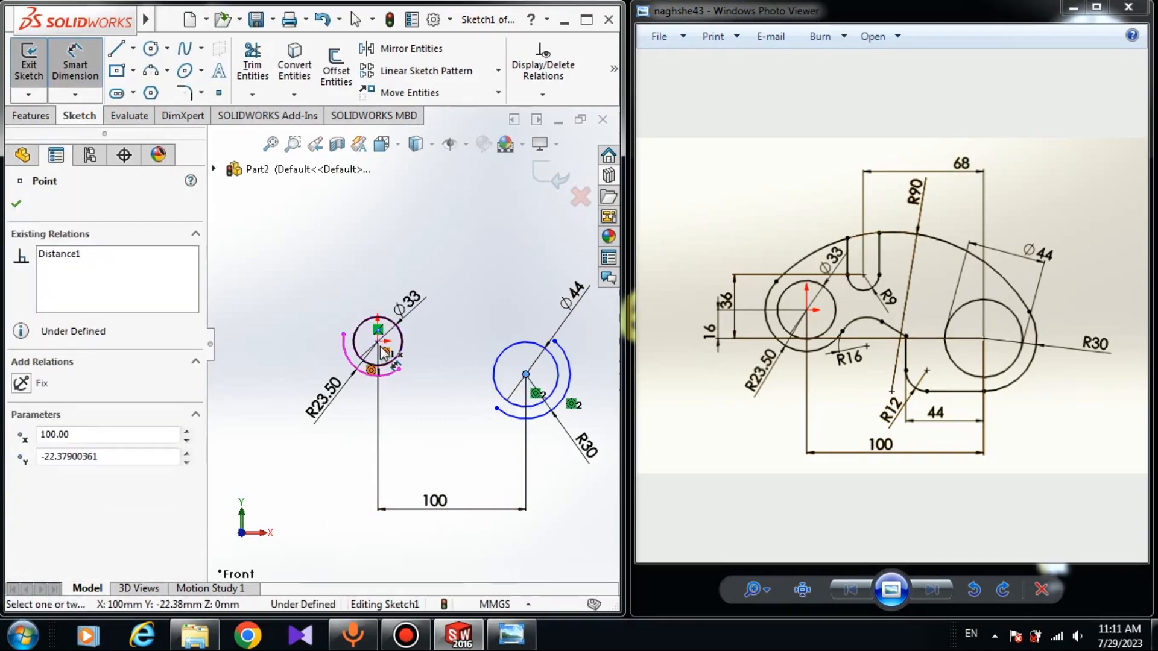
left_click(377, 341)
left_click(258, 362)
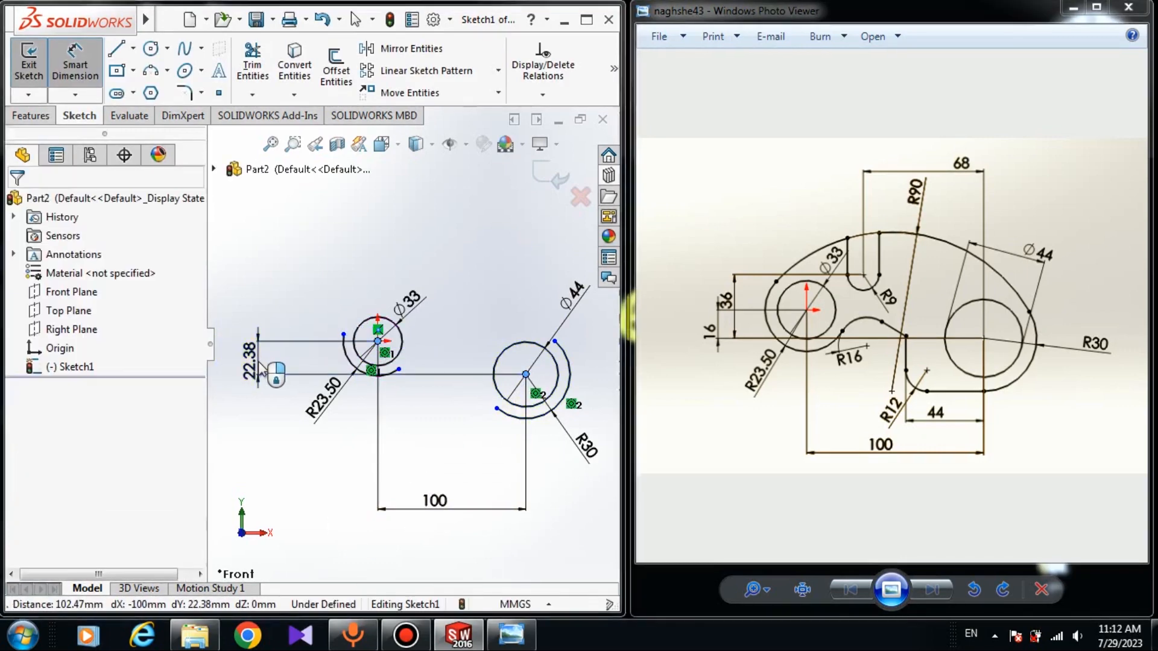
type("16")
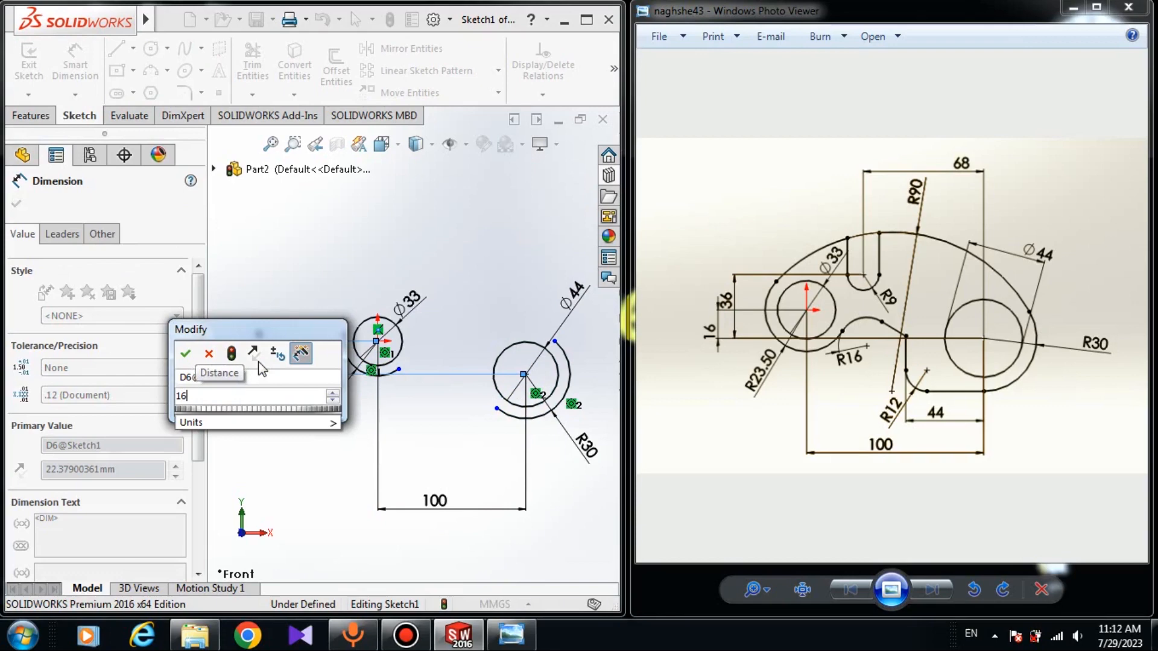
key("Return")
left_click(316, 253)
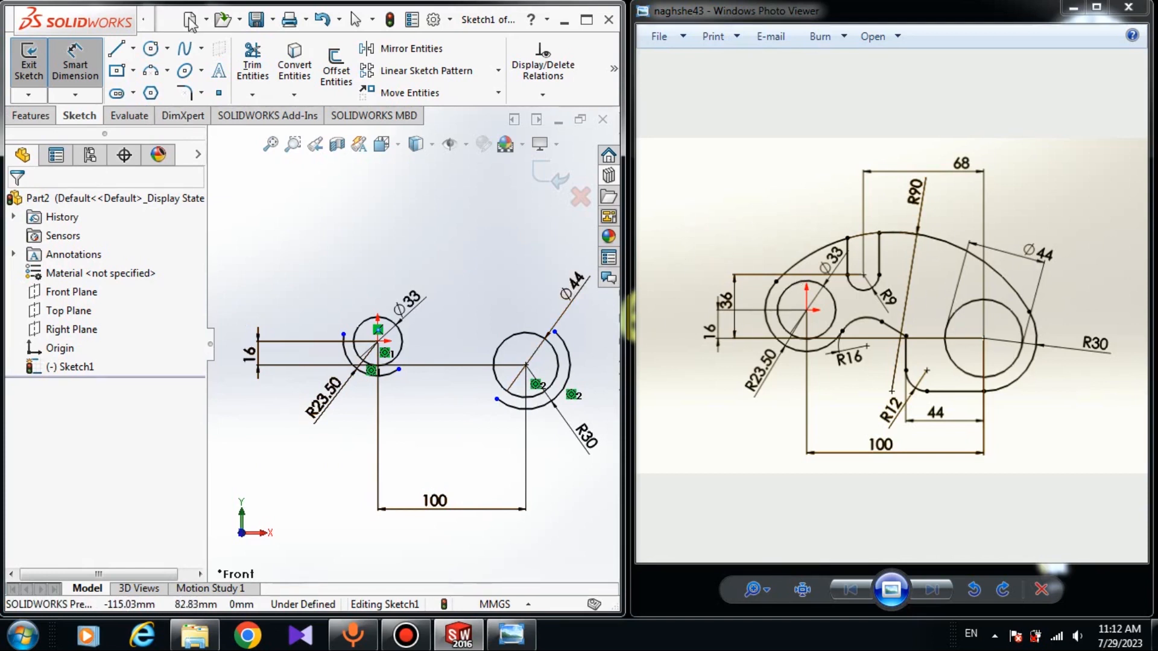
Sketch an upper three-point arc of about 76 mm radius joining the upper ends of the left and right outer arcs
left_click(151, 71)
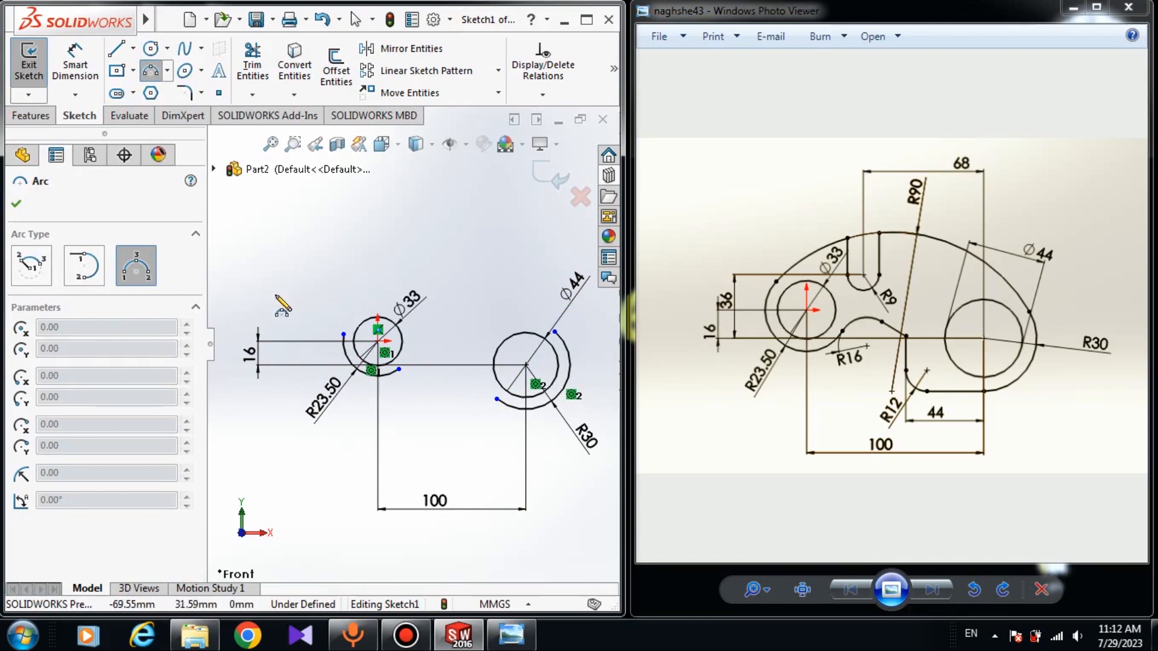
left_click(344, 334)
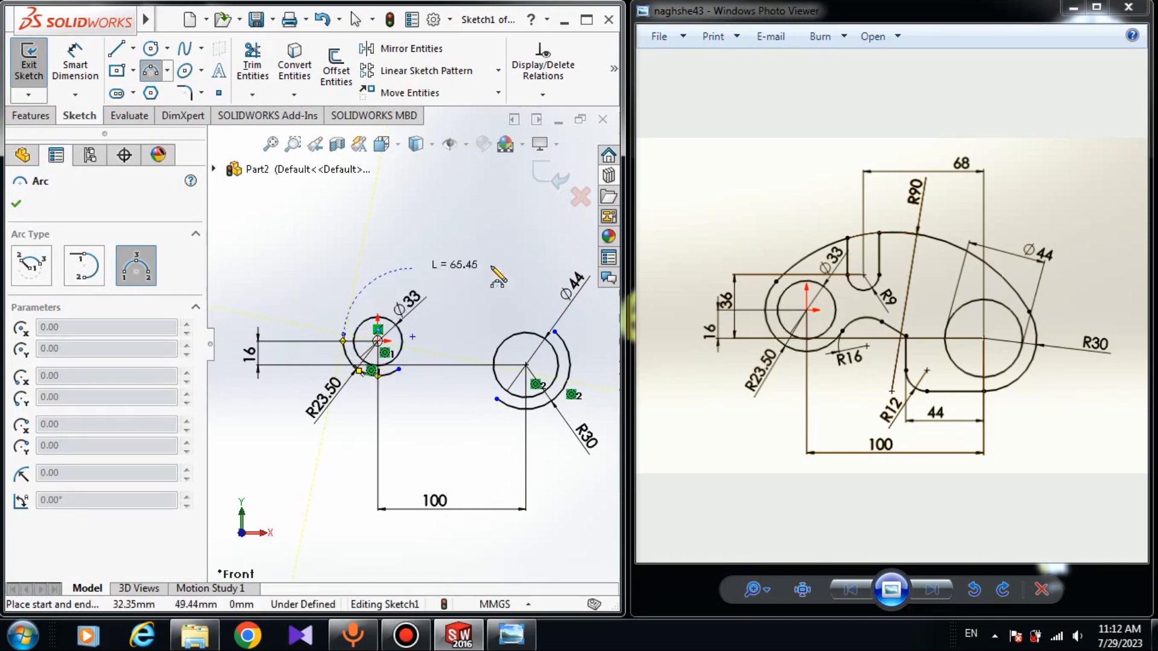
left_click(554, 331)
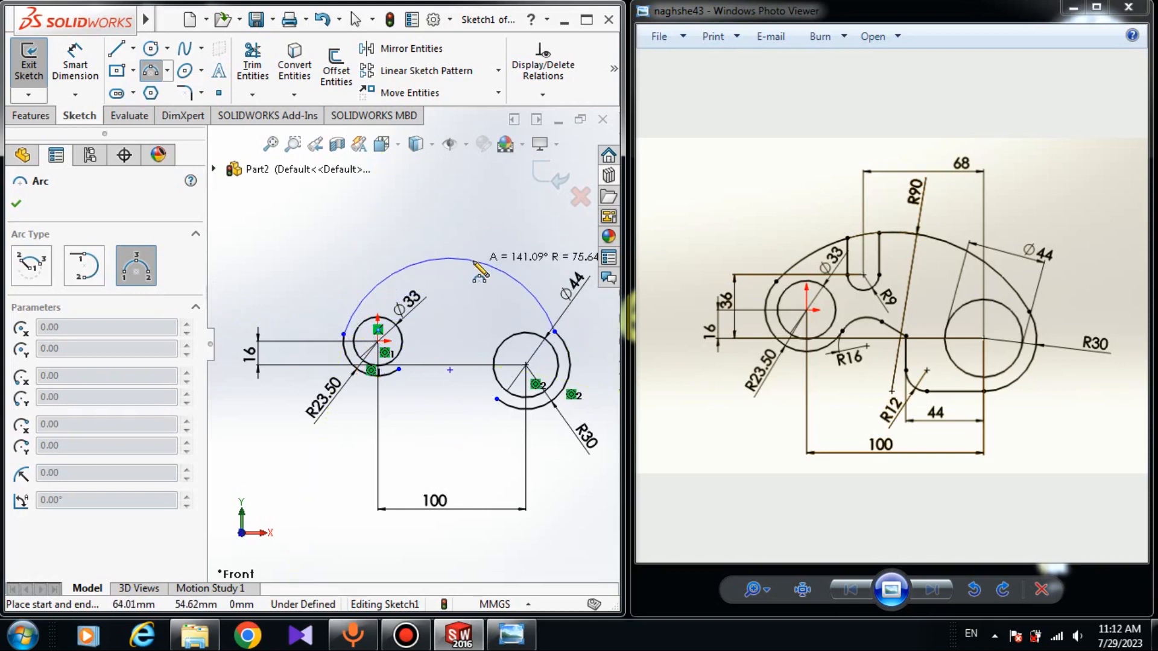
left_click(479, 272)
right_click(457, 295)
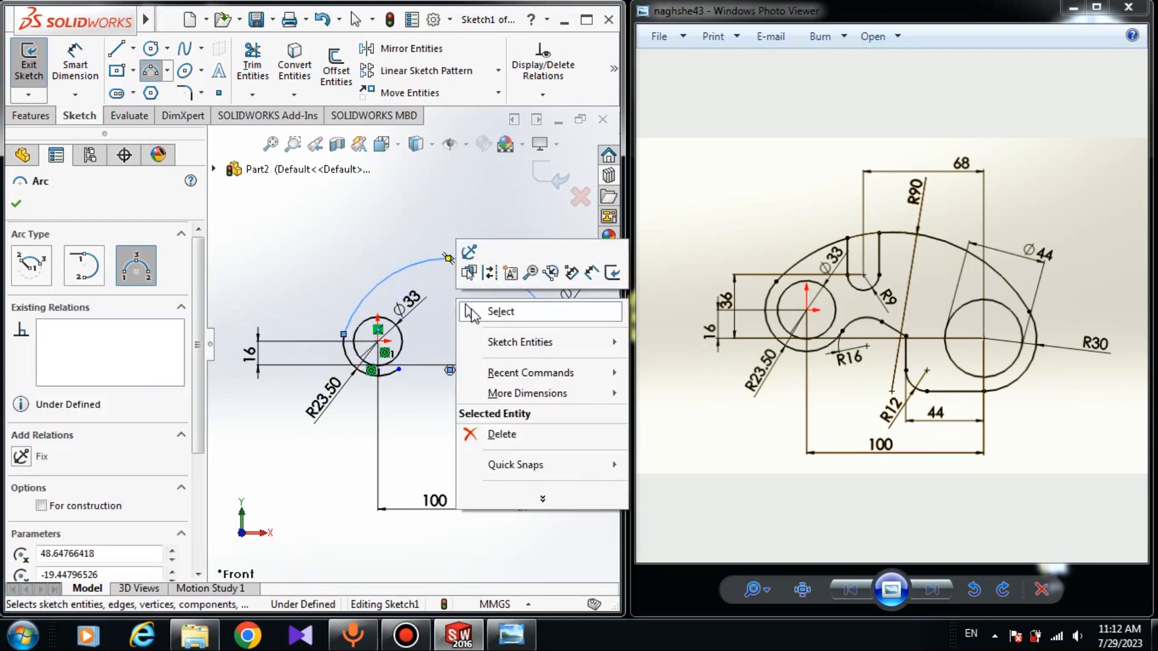
left_click(488, 308)
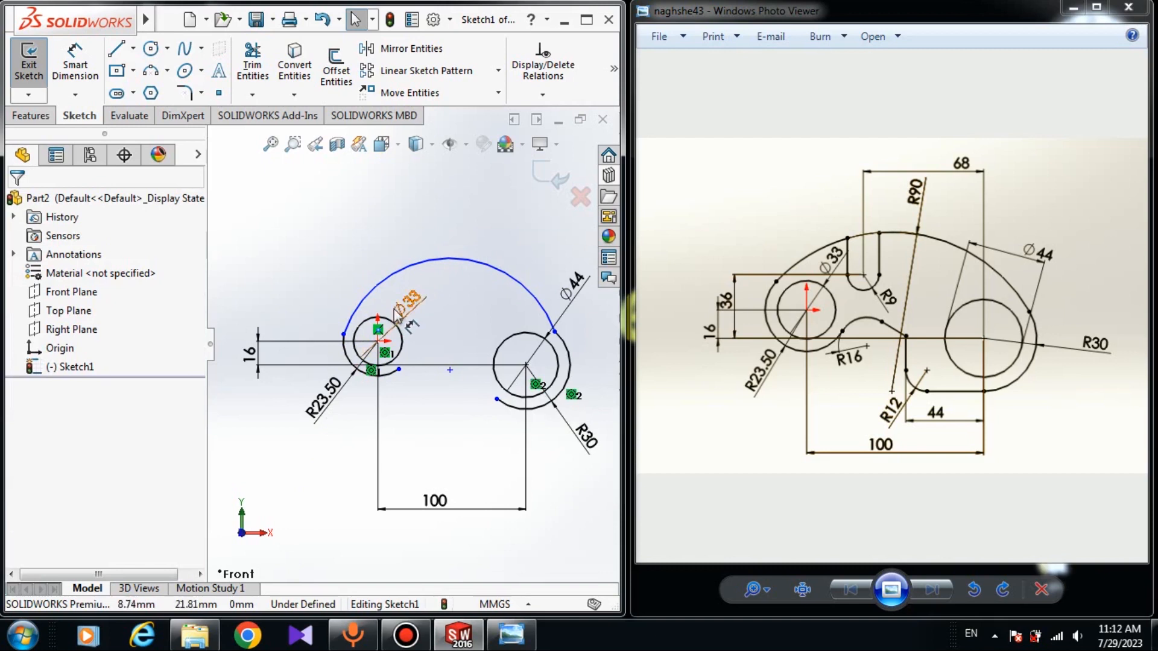
Make the upper arc tangent to the left outer arc around the origin circle
scroll(359, 294, "down", 4)
scroll(551, 370, "up", 2)
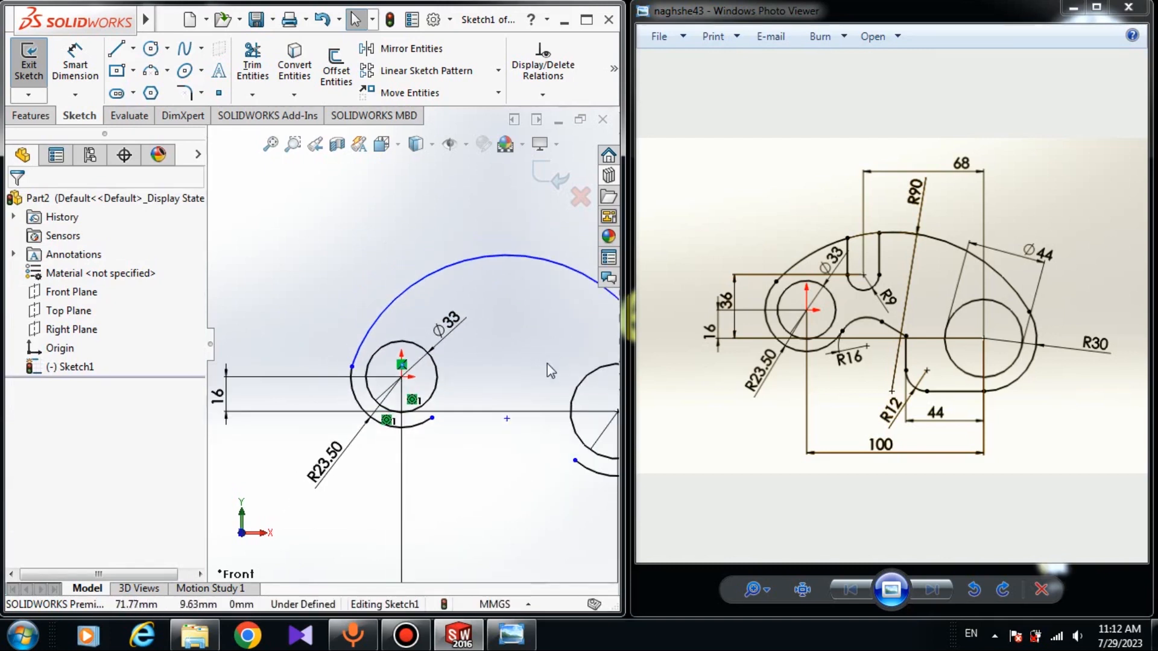
scroll(362, 344, "down", 4)
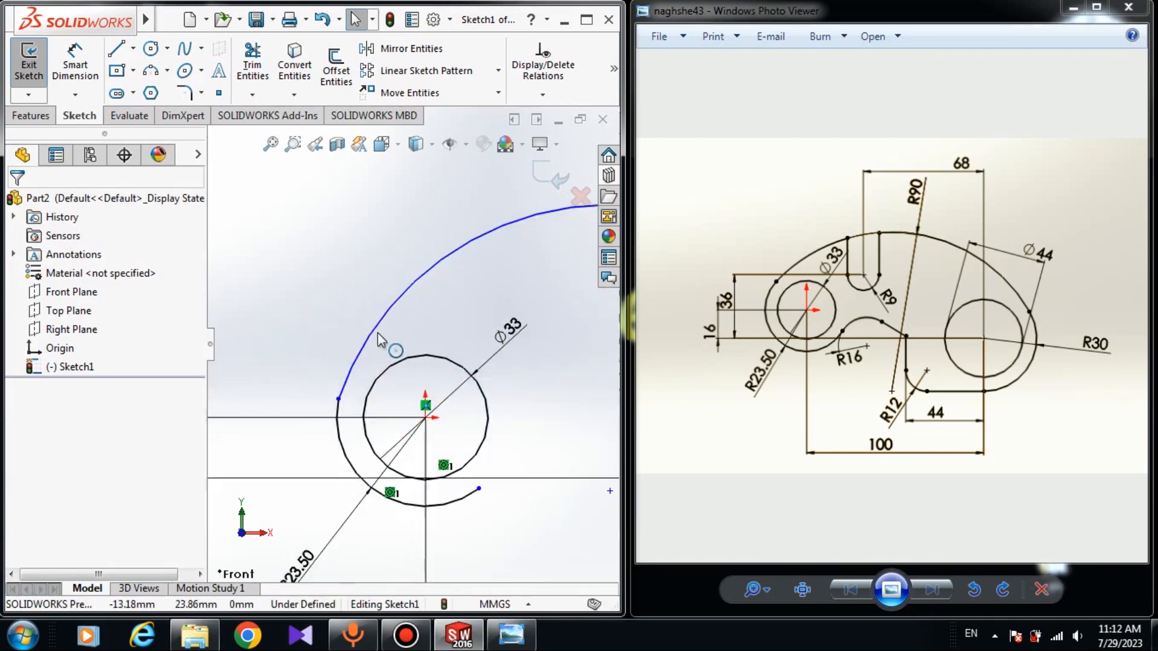
left_click(363, 360)
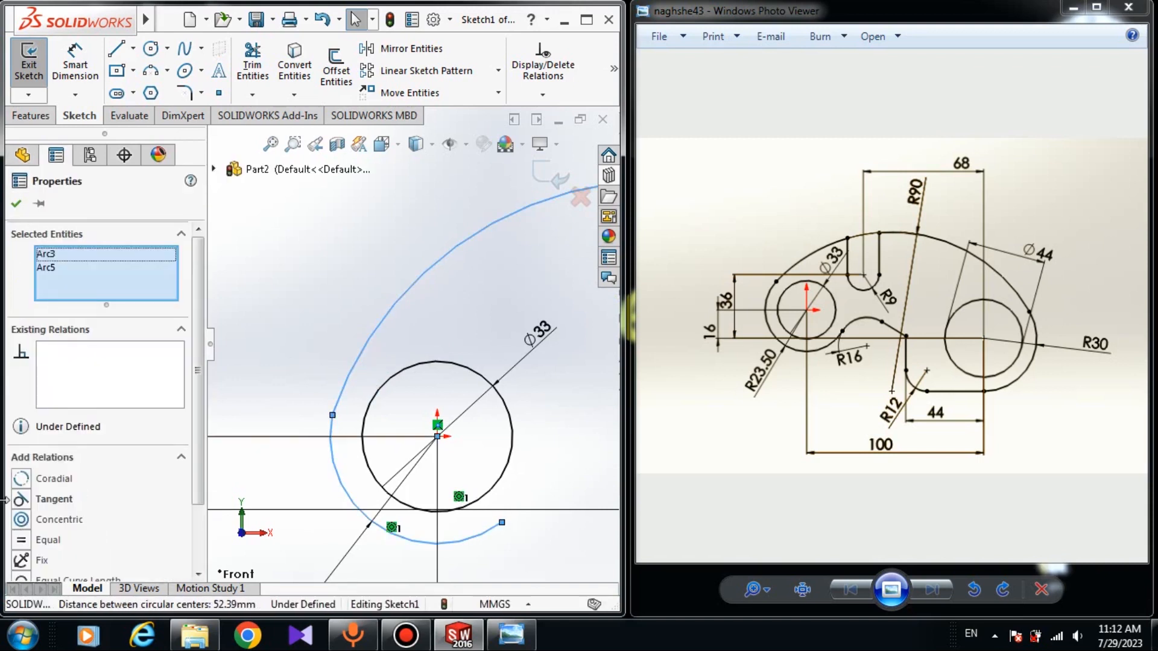
left_click(26, 499)
left_click(380, 305)
scroll(459, 291, "up", 7)
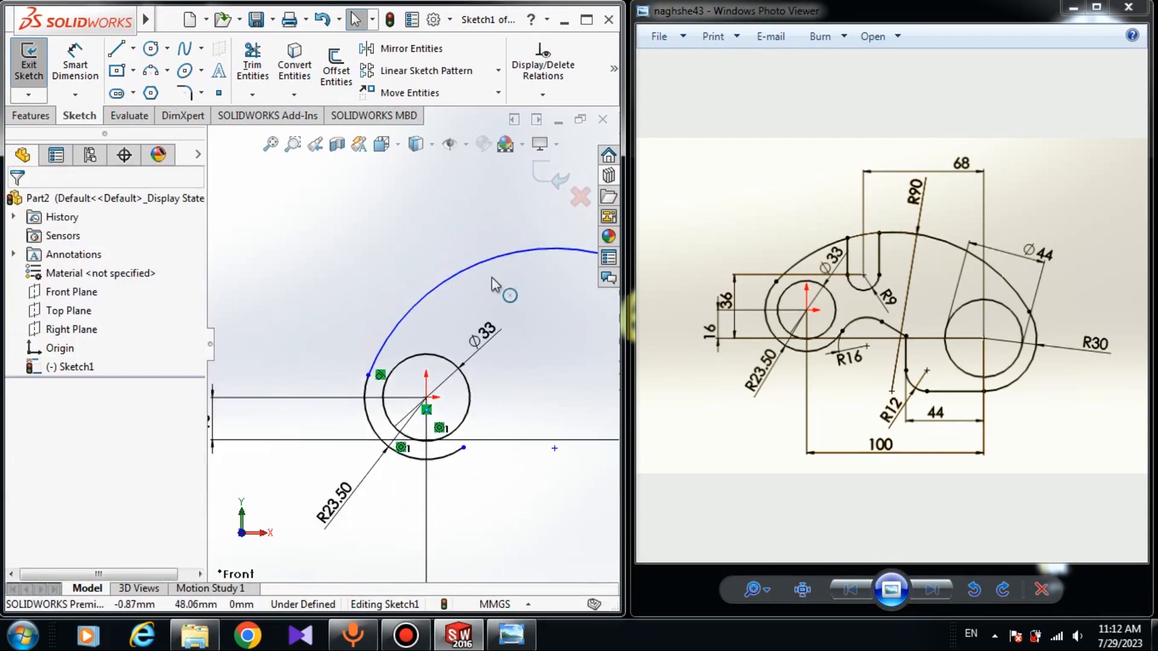
Make the upper arc tangent to the right outer arc
scroll(558, 338, "down", 7)
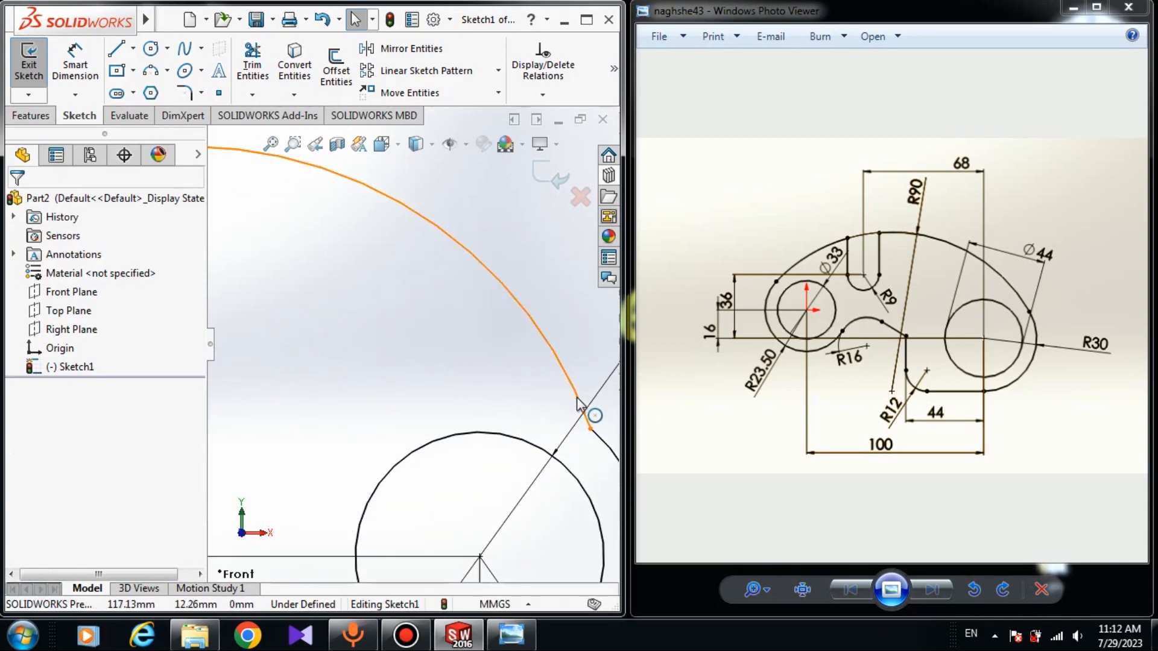
left_click(576, 411)
scroll(549, 433, "up", 2)
left_click(538, 422, "ctrl")
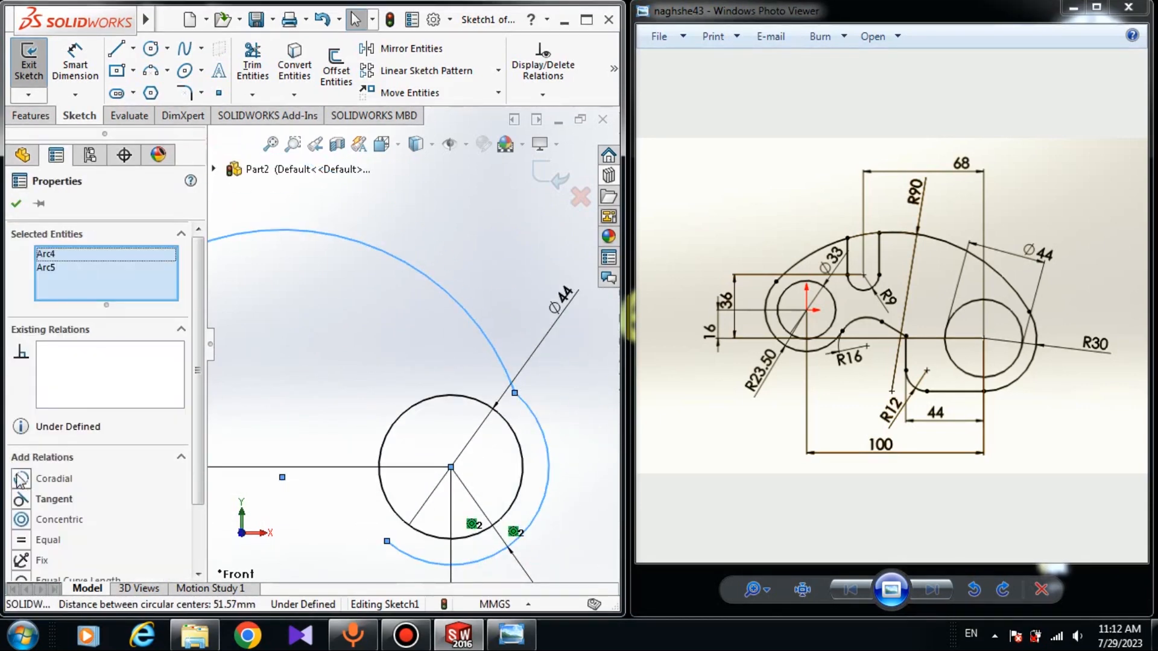
left_click(26, 499)
scroll(381, 331, "up", 2)
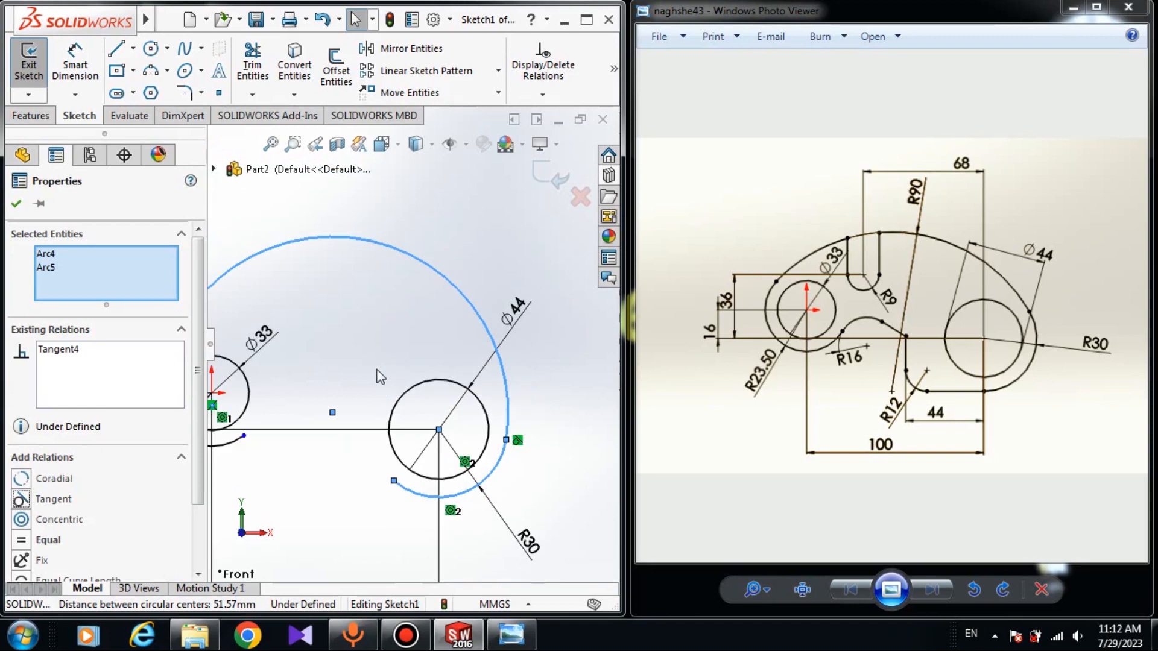
left_click(382, 332)
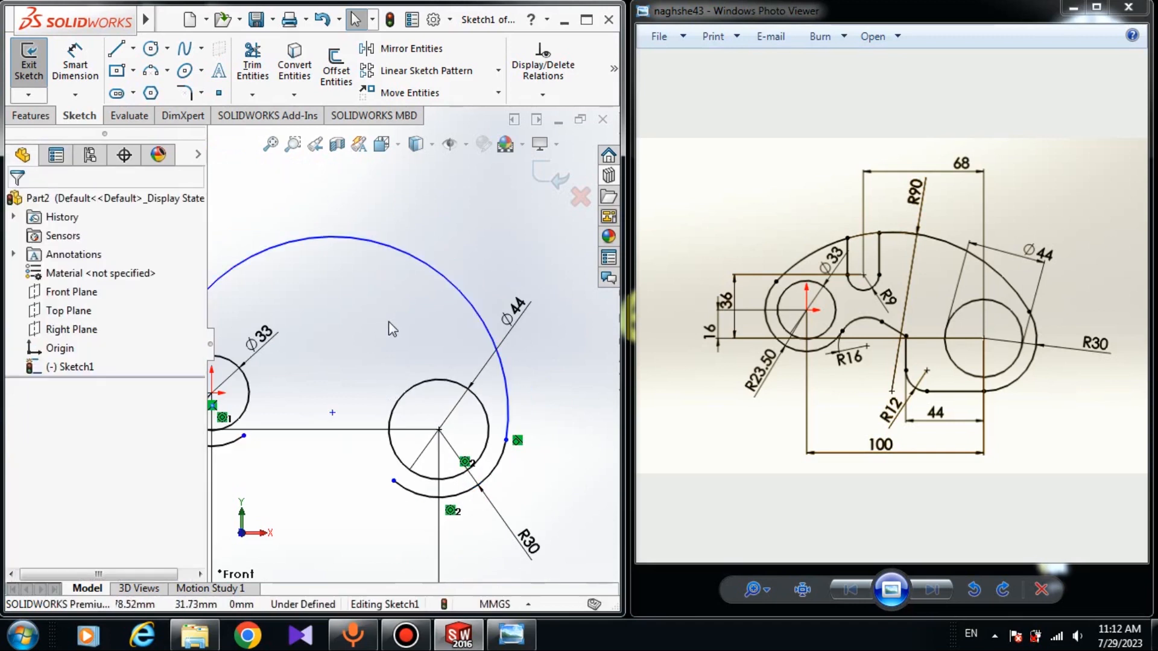
Dimension the upper arc with a radius of 90 mm
left_click(252, 63)
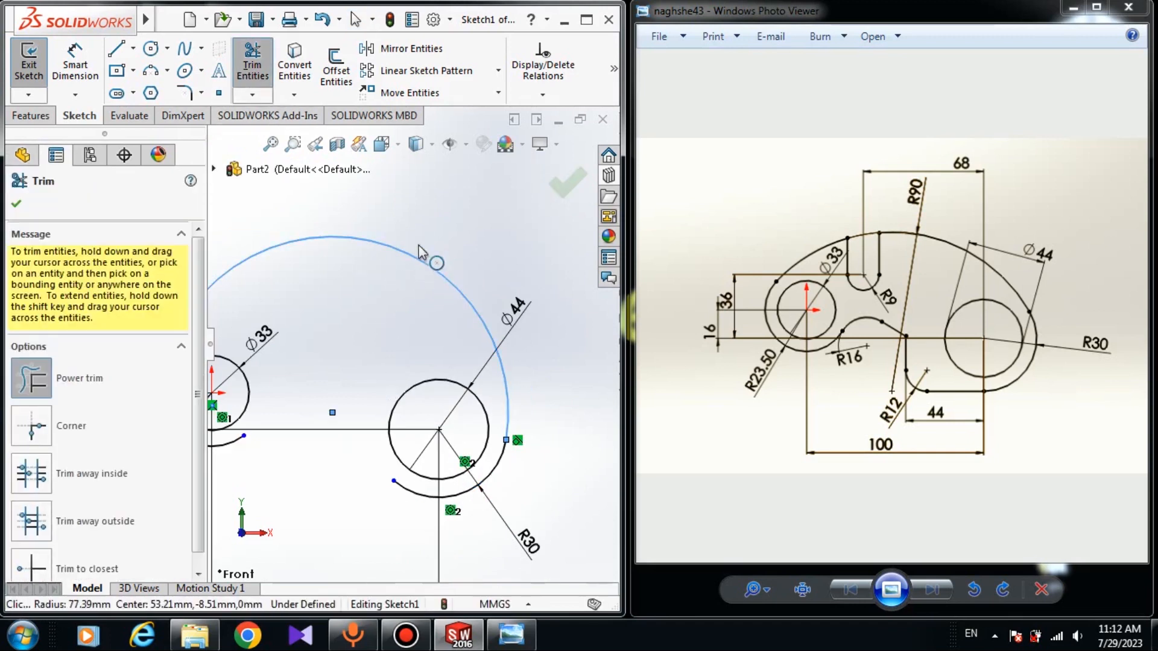
left_click(90, 73)
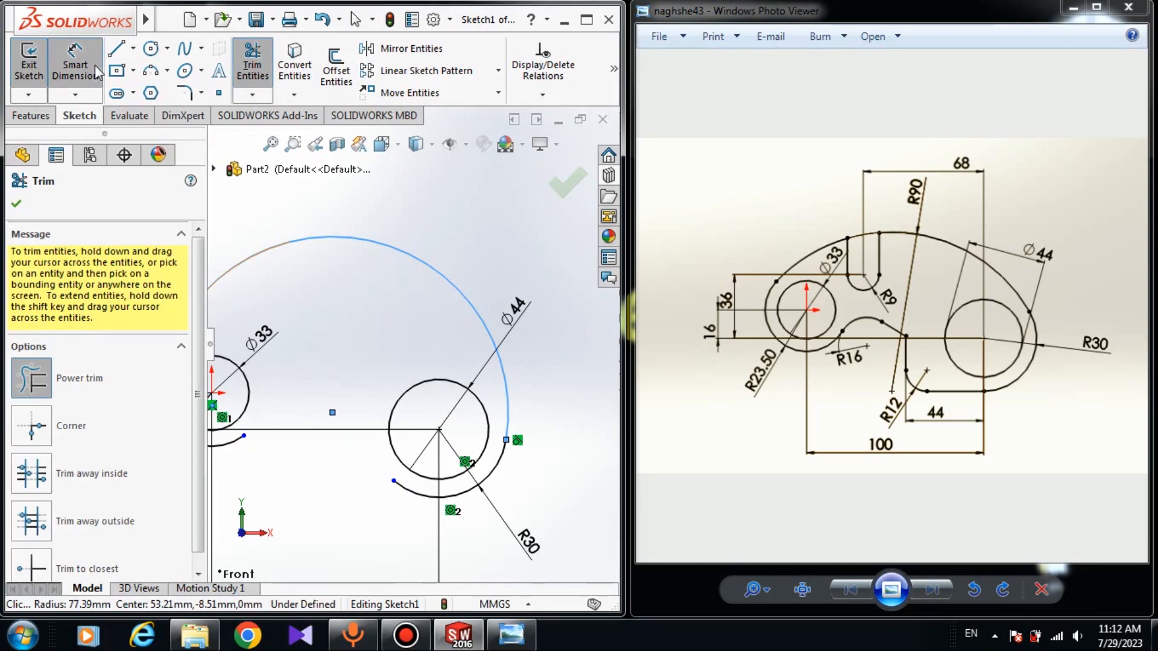
left_click(395, 259)
left_click(425, 218)
type("90")
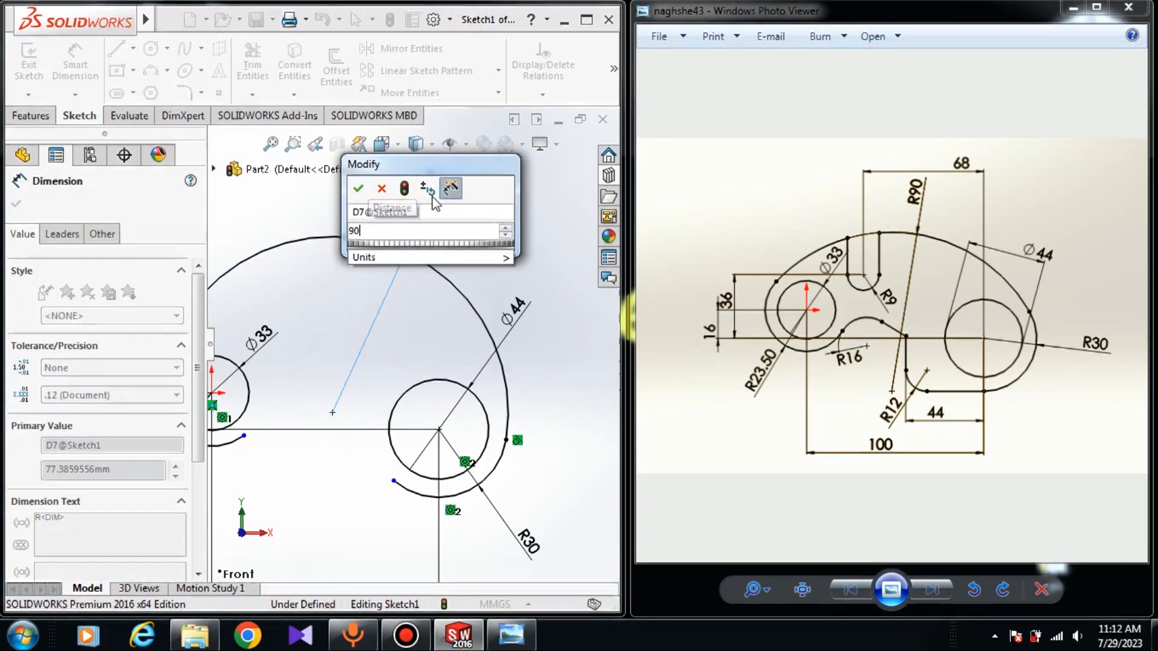
key("Return")
scroll(333, 385, "up", 3)
key("Escape")
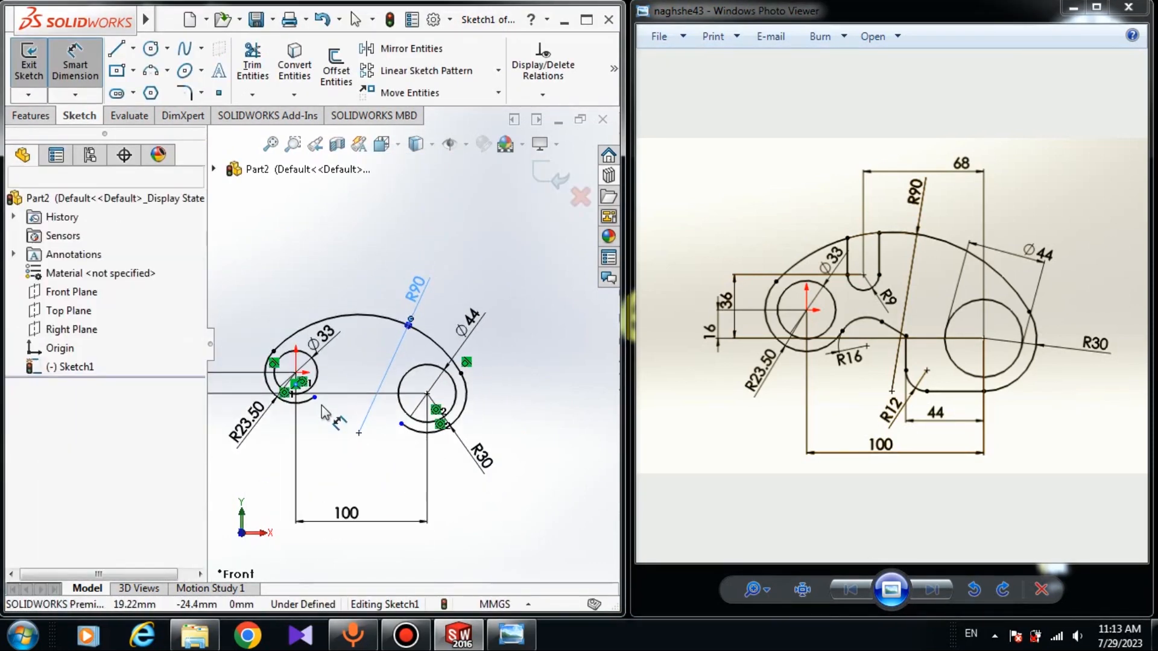
Sketch an upward-bulging three-point arc of about 18 mm radius from the free lower end of the left outer arc
scroll(317, 407, "down", 4)
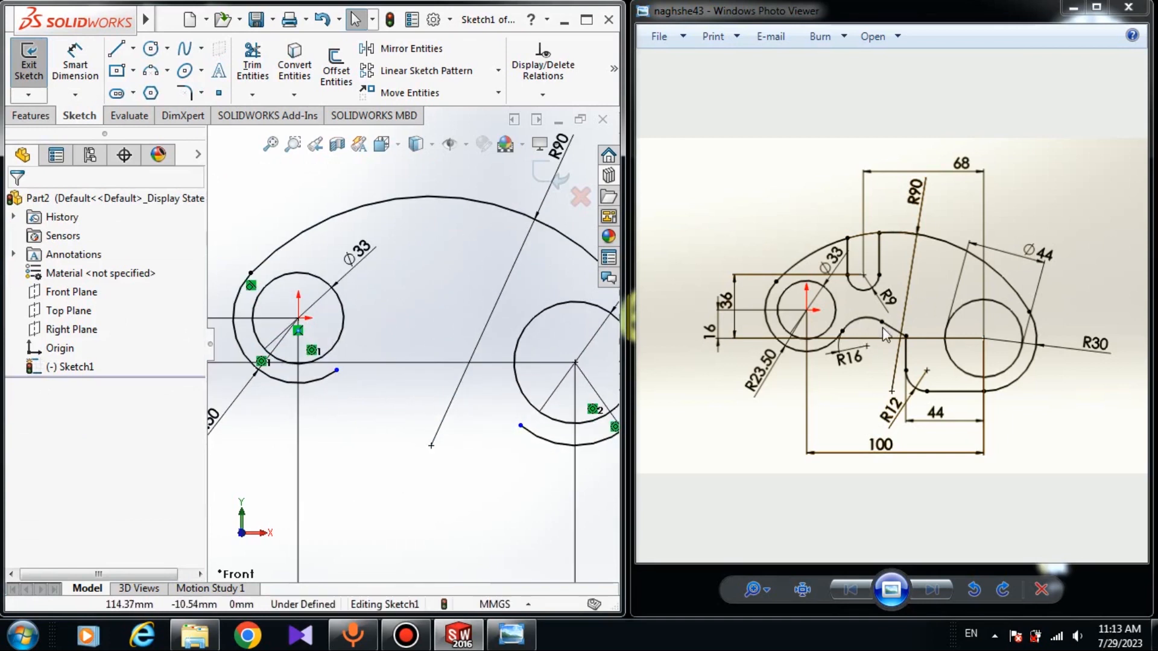
left_click(139, 77)
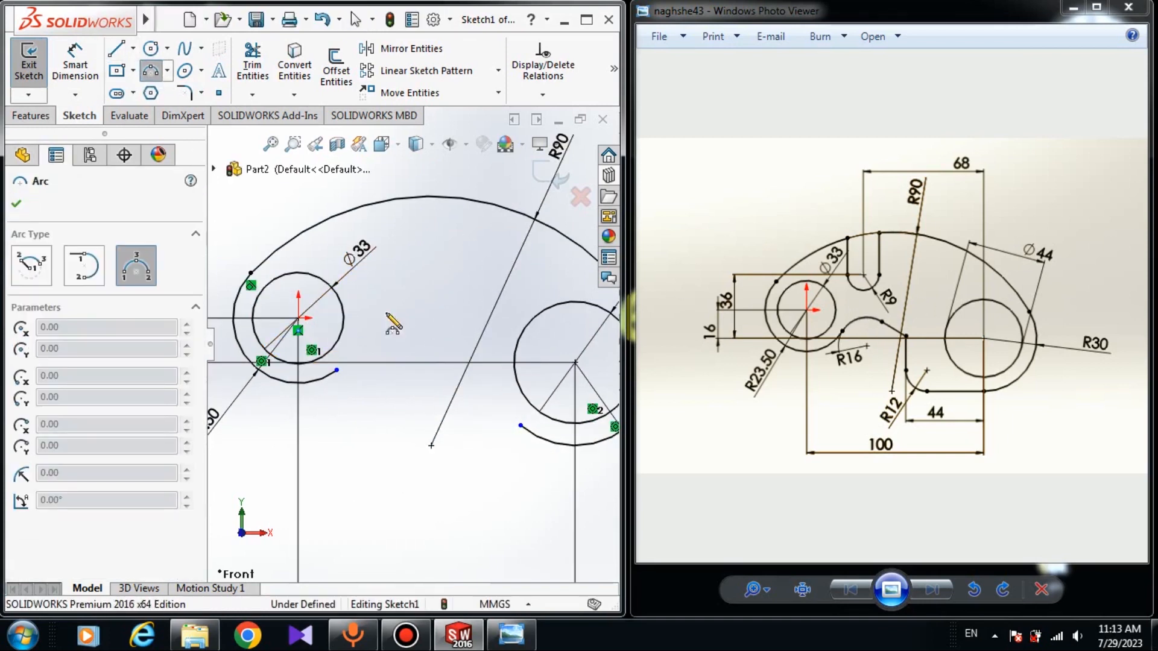
left_click(336, 369)
left_click(400, 342)
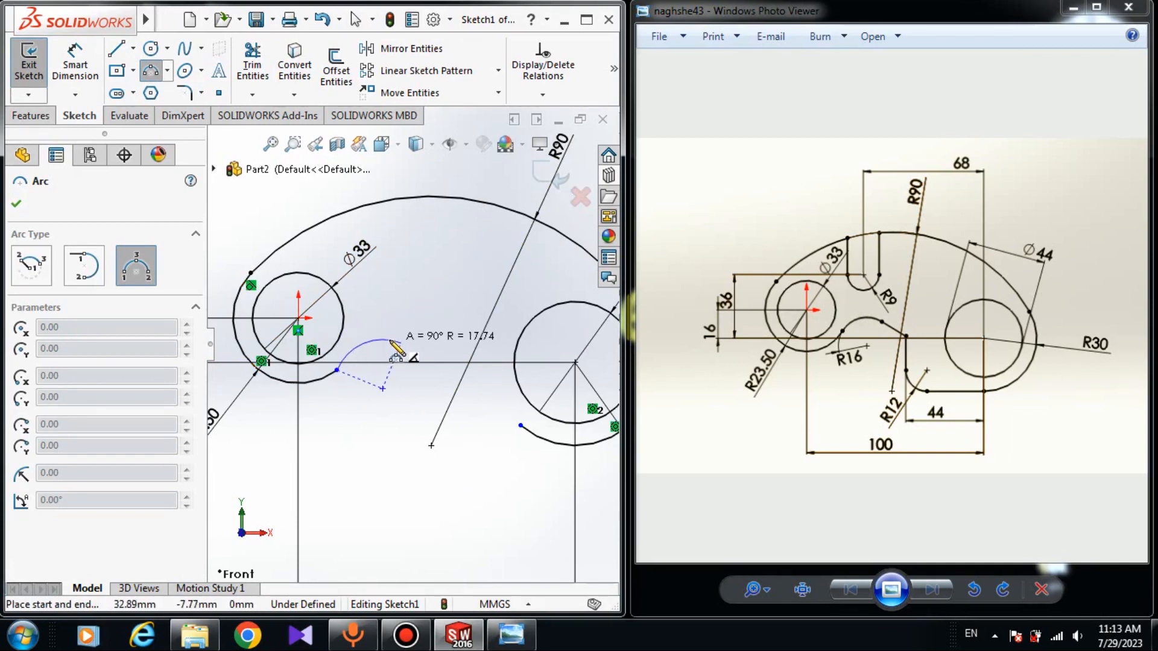
Sketch a downward-sloping line about 27 mm long from the small arc's free end, followed by a vertical line about 18 mm down
left_click(117, 49)
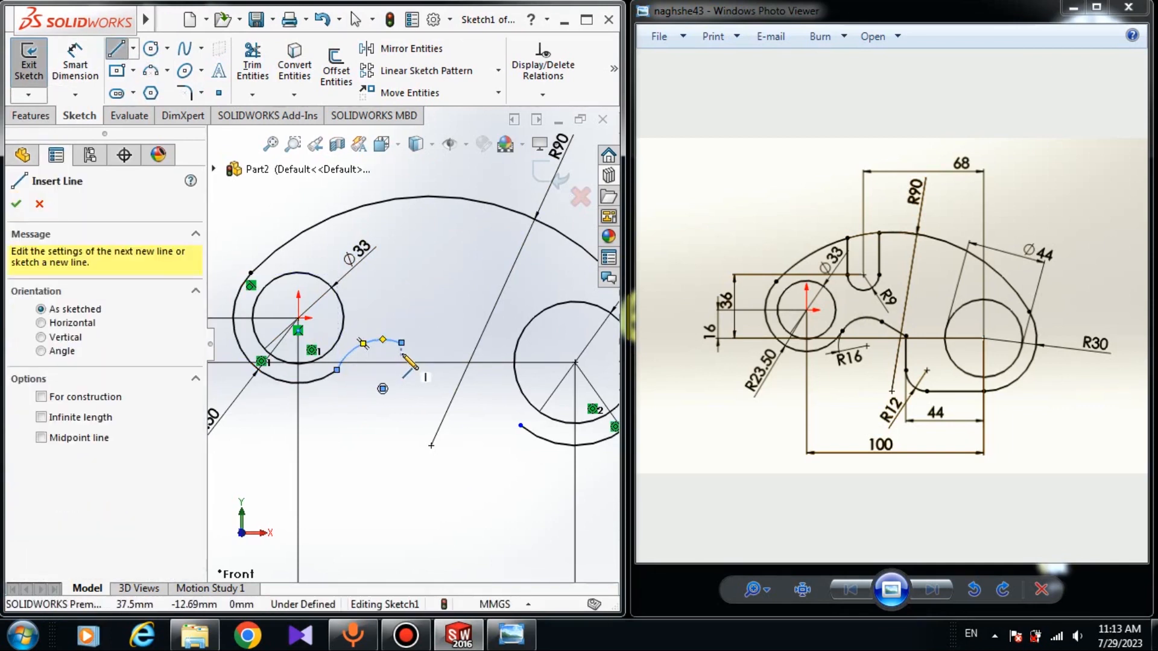
left_click(402, 344)
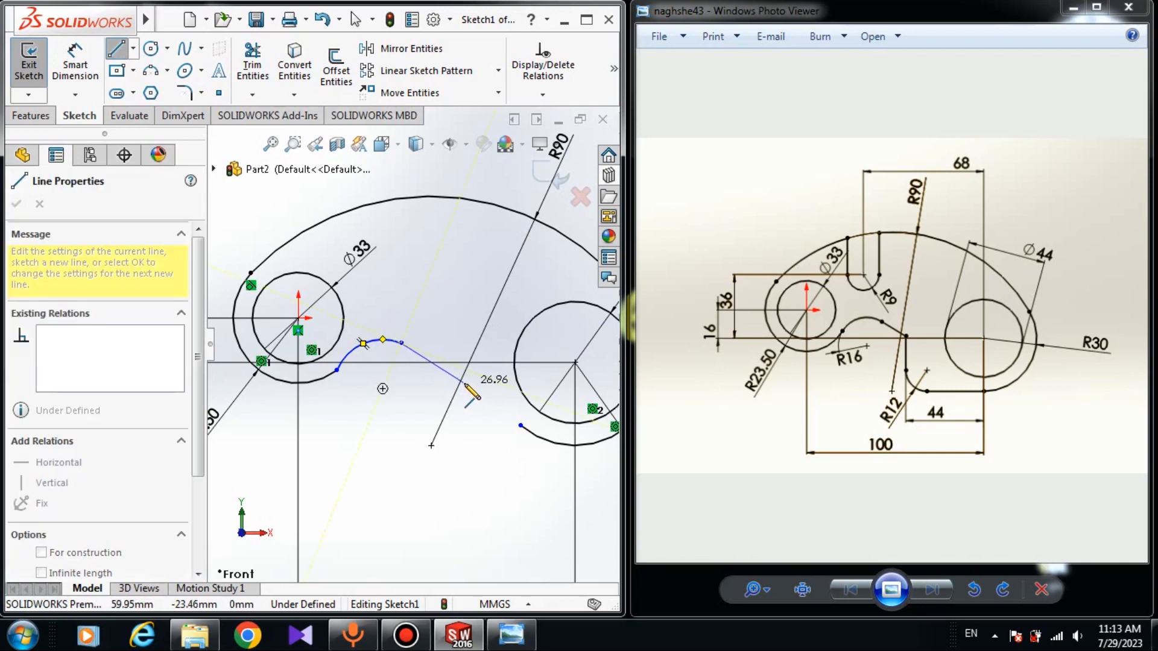
left_click(464, 384)
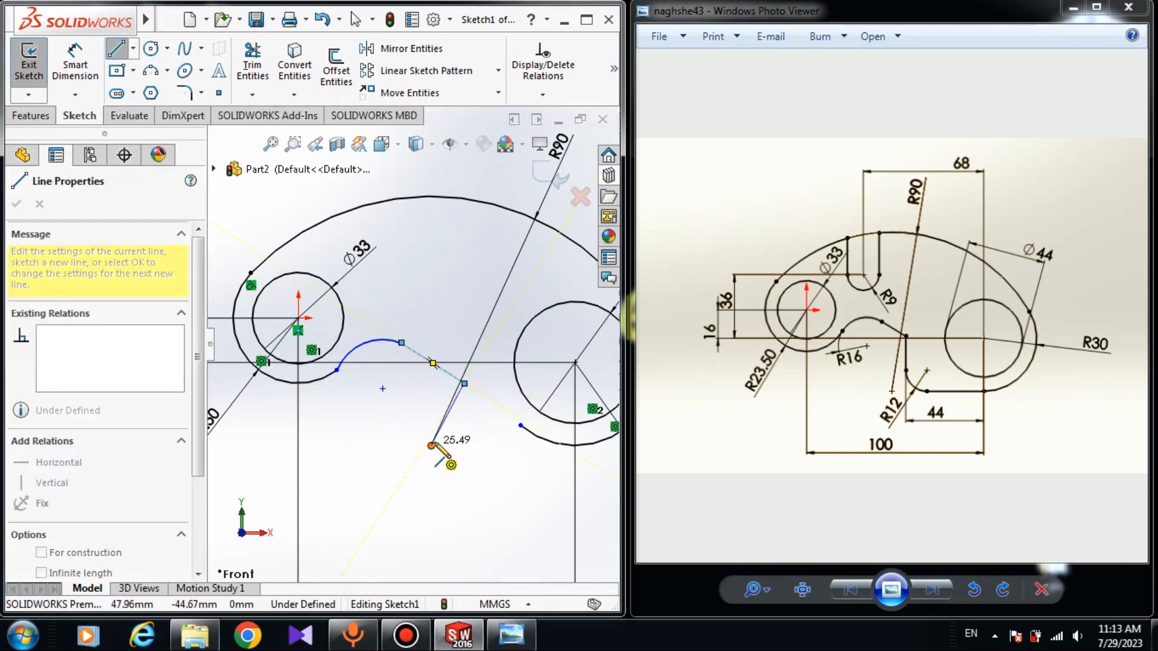
left_click(464, 433)
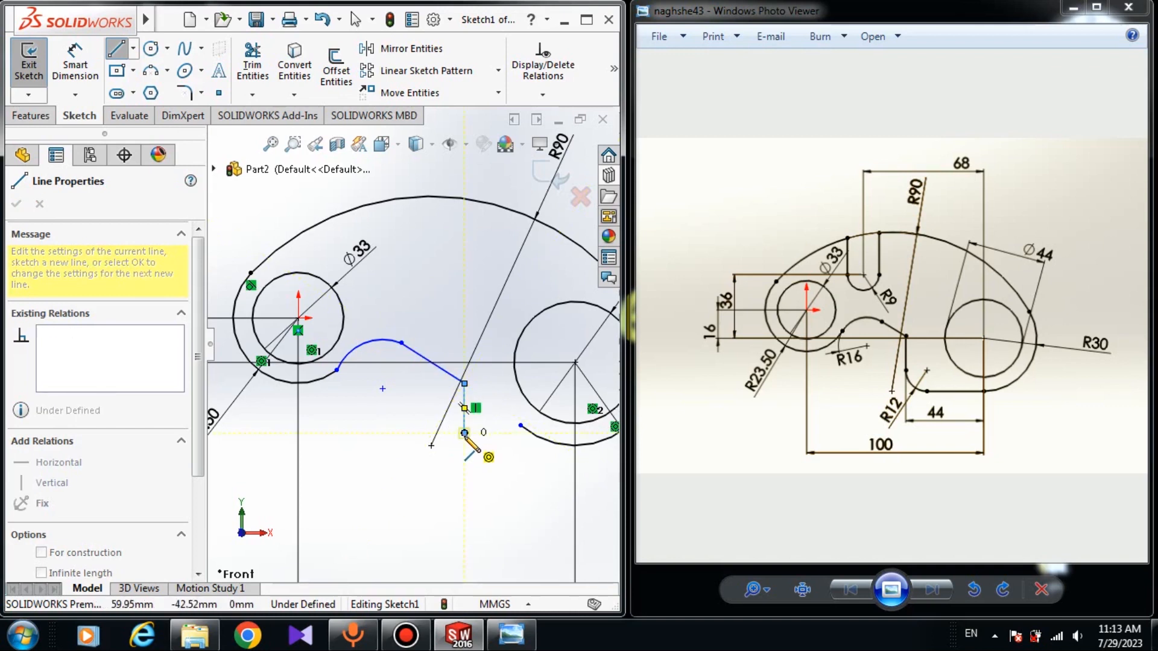
key("Escape")
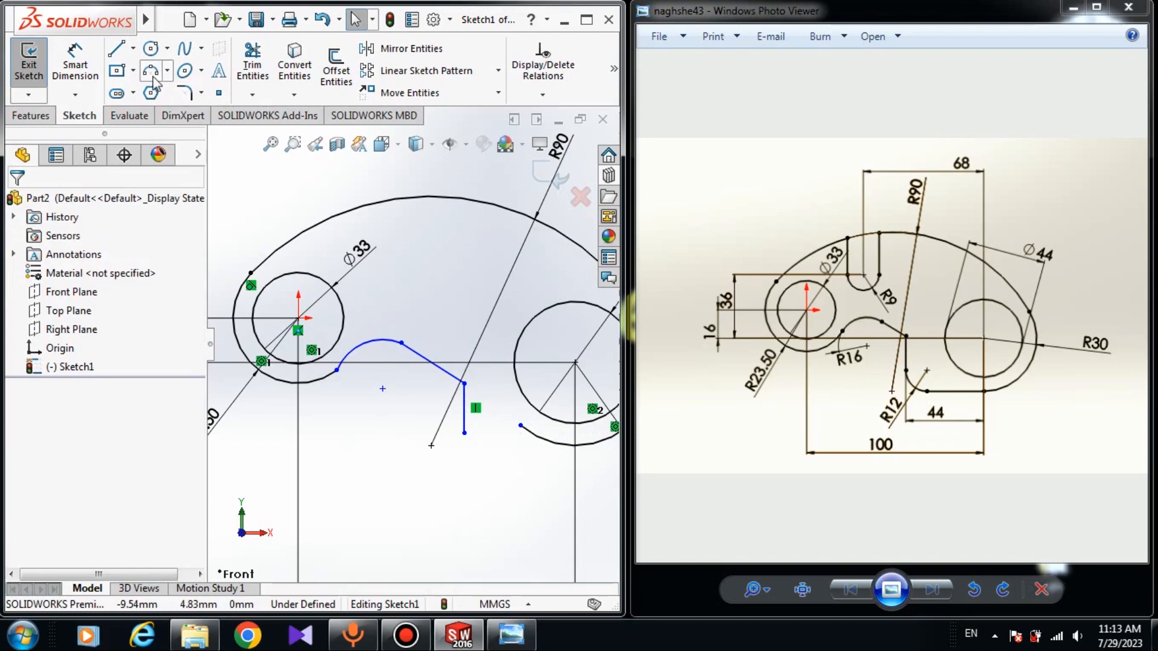
Sketch a small downward-bulging three-point arc from the vertical line's lower end towards the right outer arc
left_click(152, 74)
left_click(465, 433)
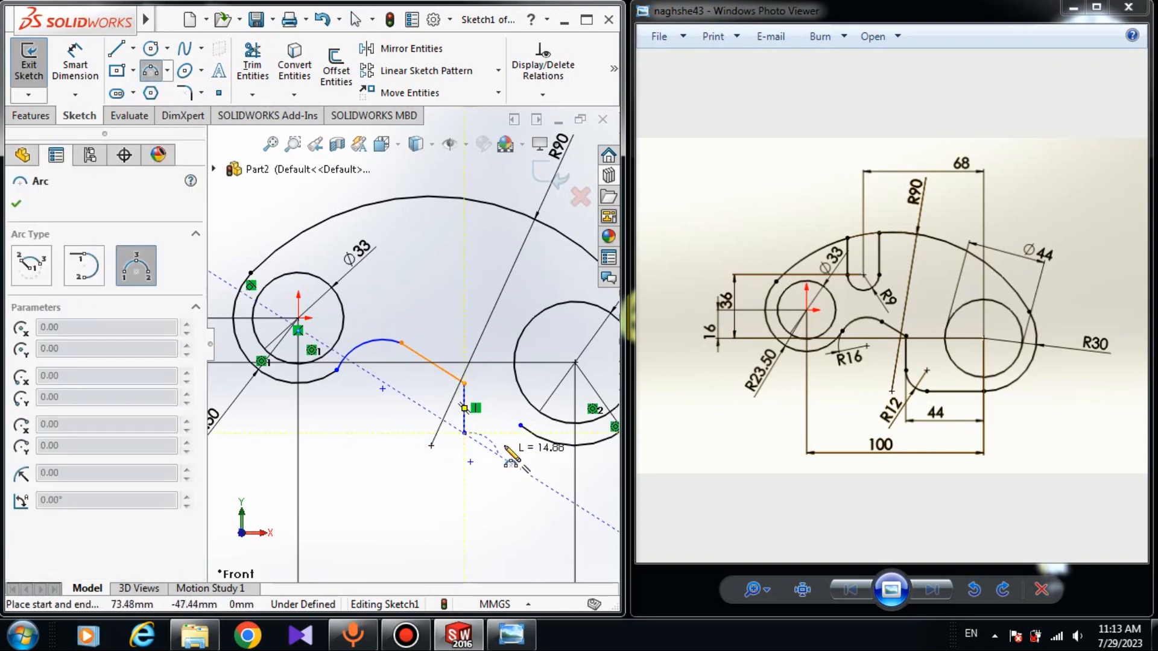
left_click(506, 446)
left_click(485, 462)
key("Escape")
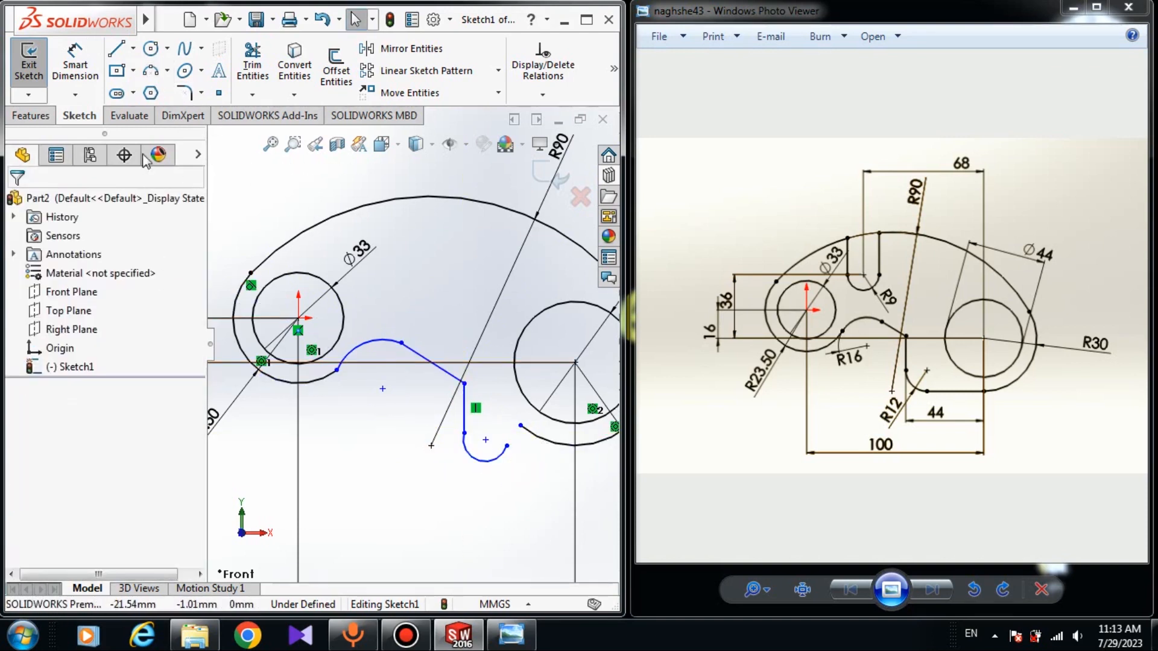
left_click(131, 50)
left_click(498, 418)
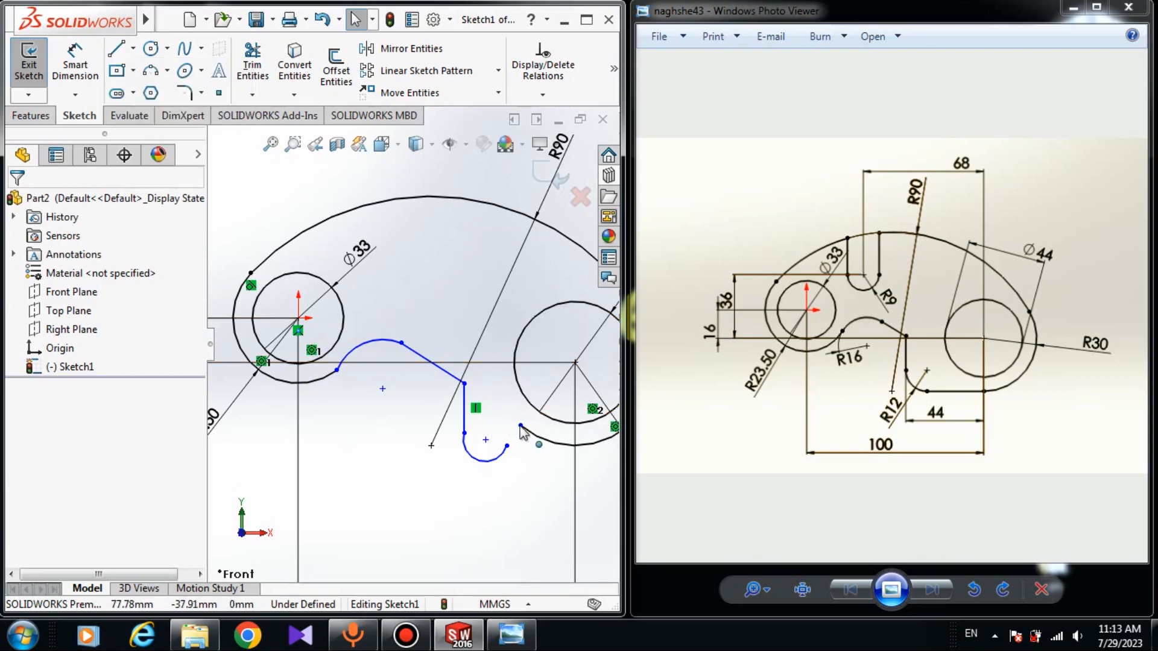
Extend the right outer arc's lower end and sketch a line about 30 mm long joining it to the small lower arc
left_click_drag(520, 426, 591, 445)
left_click(531, 464)
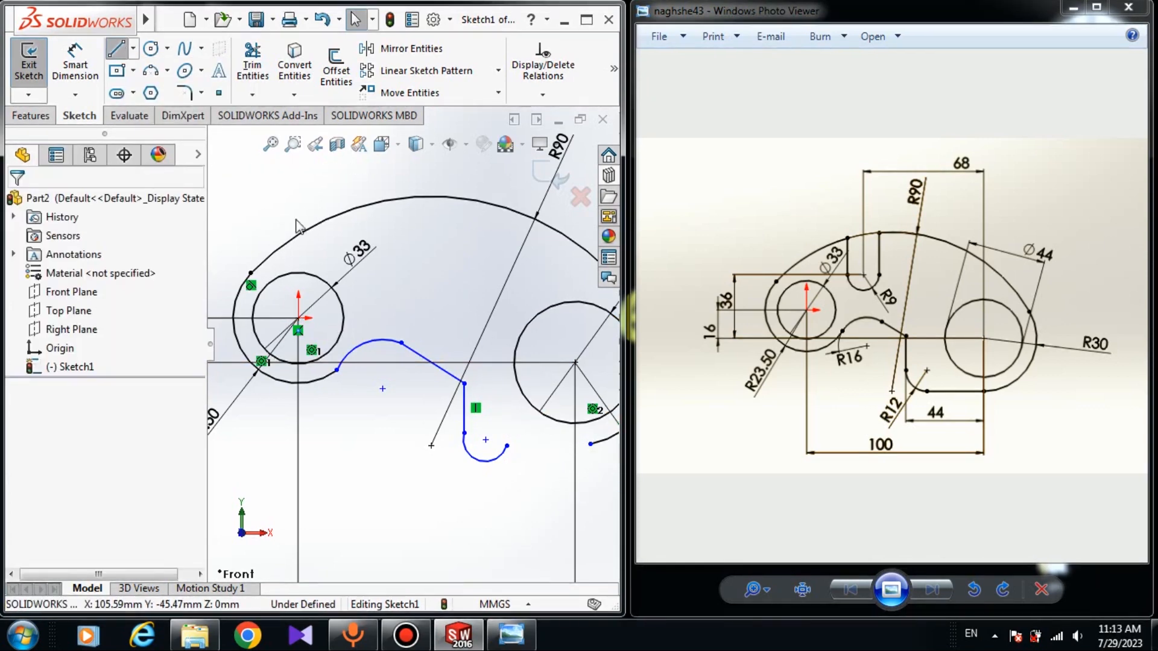
key("l")
left_click_drag(509, 447, 590, 444)
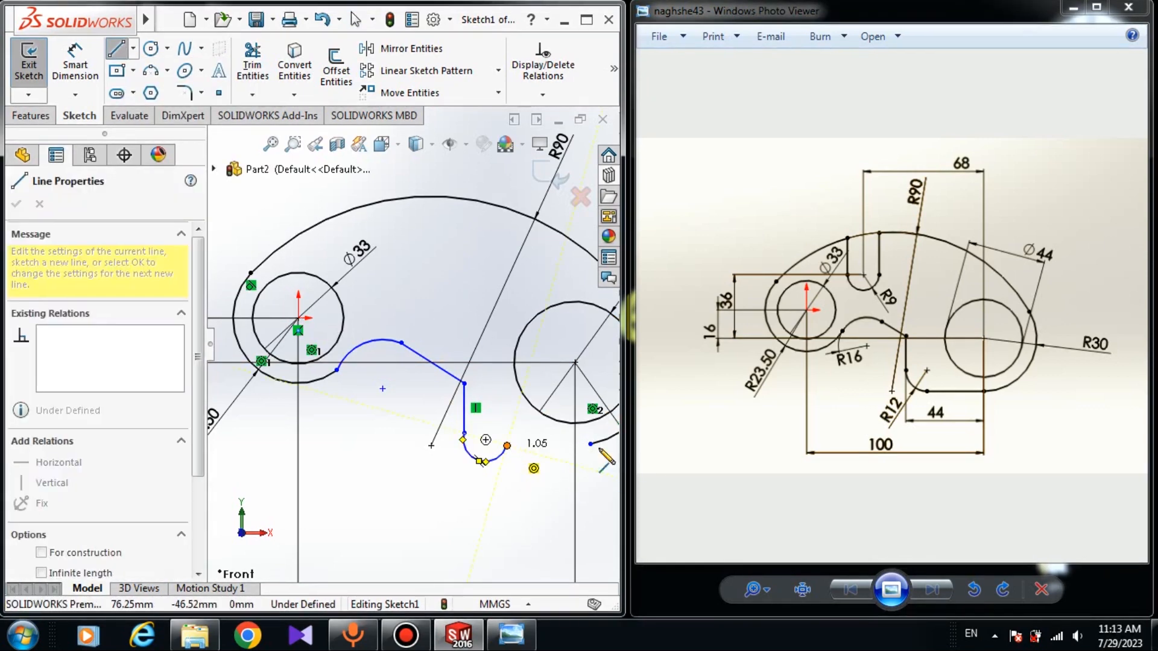
key("Escape")
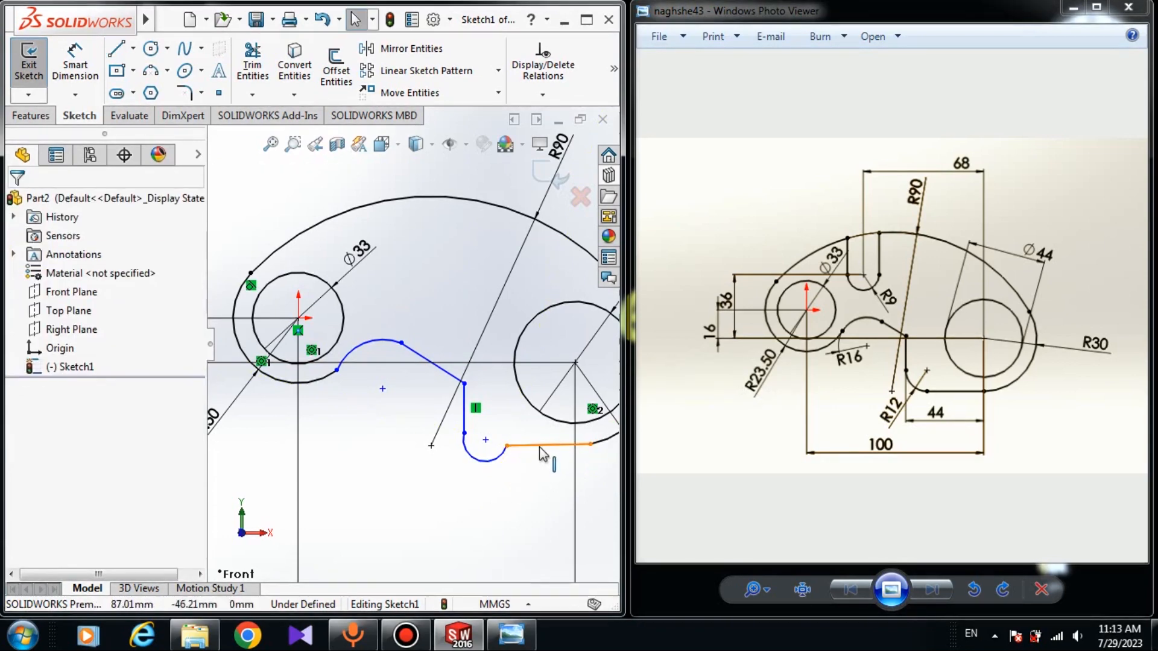
Add a horizontal relation to the bottom line between the small lower arc and the right outer arc
left_click(541, 446)
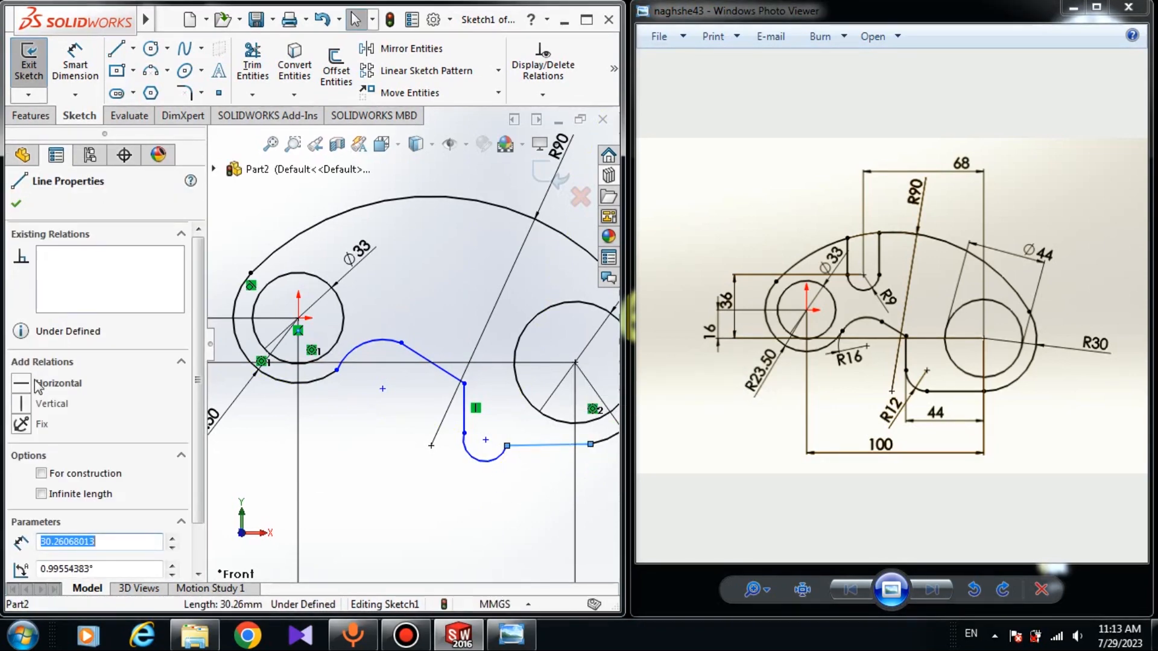
left_click(535, 509)
left_click(539, 451)
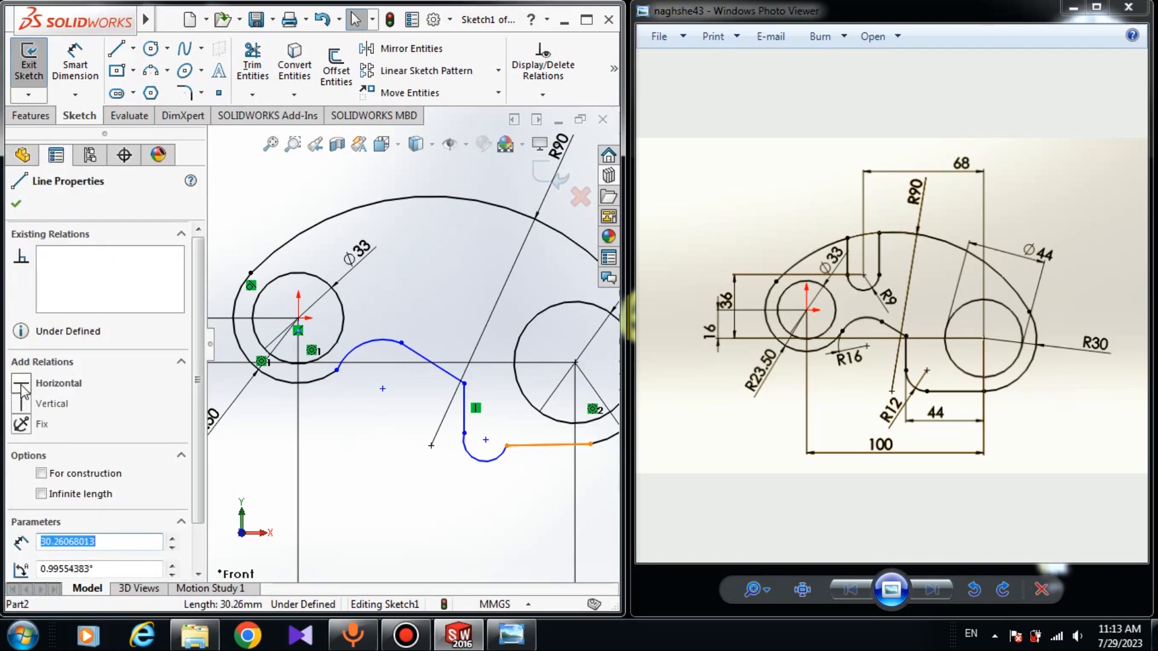
left_click(21, 389)
left_click(15, 203)
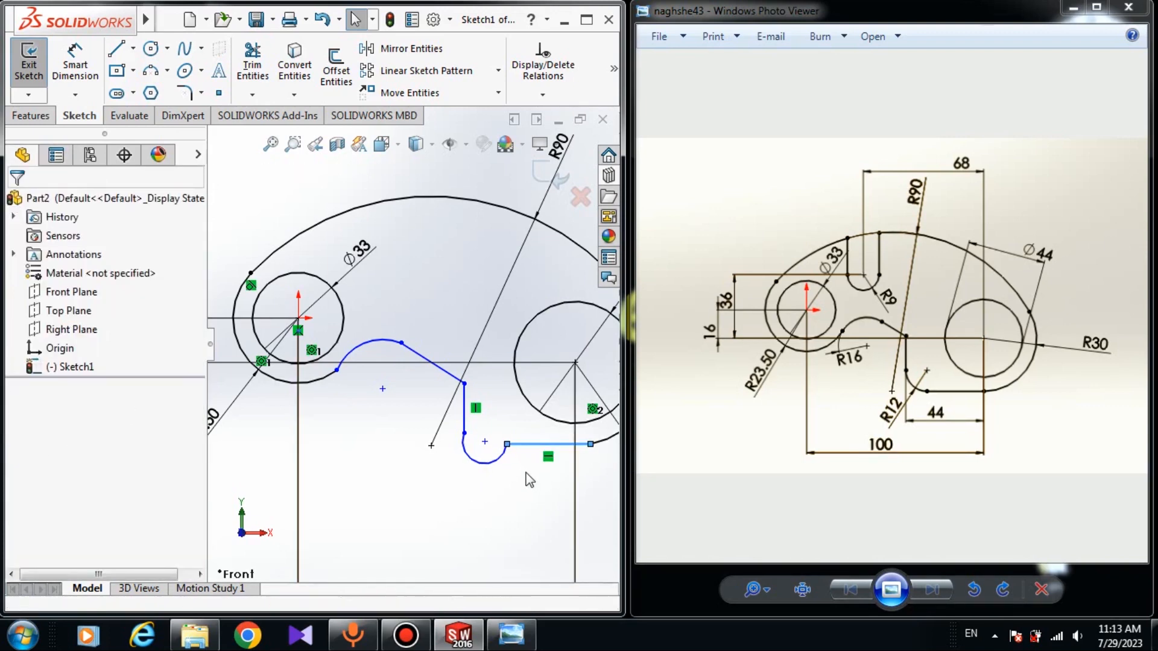
Make the upward-bulging small arc tangent to the left outer arc
scroll(498, 477, "down", 3)
scroll(366, 373, "up", 3)
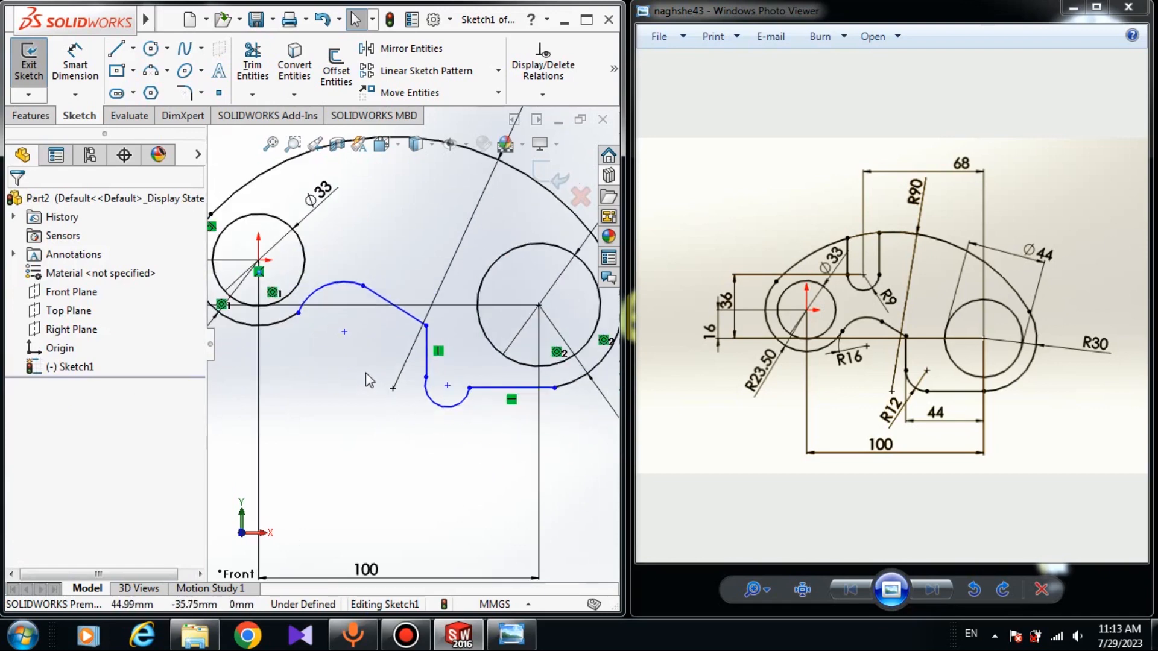
scroll(313, 369, "down", 4)
scroll(321, 365, "up", 2)
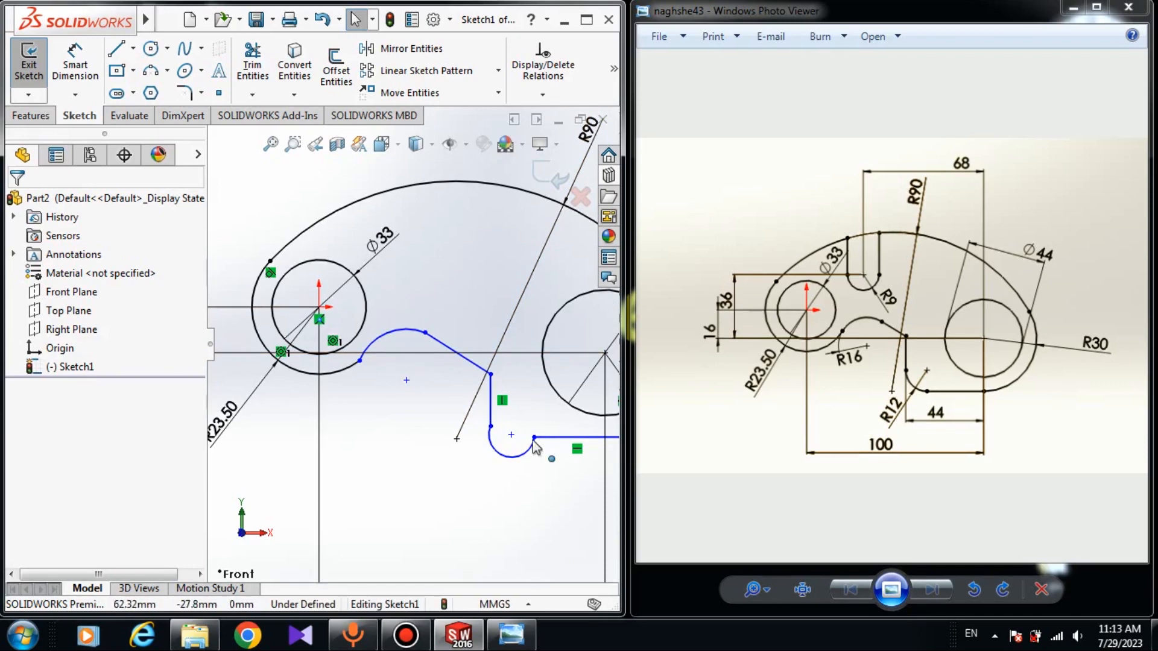
left_click(374, 348)
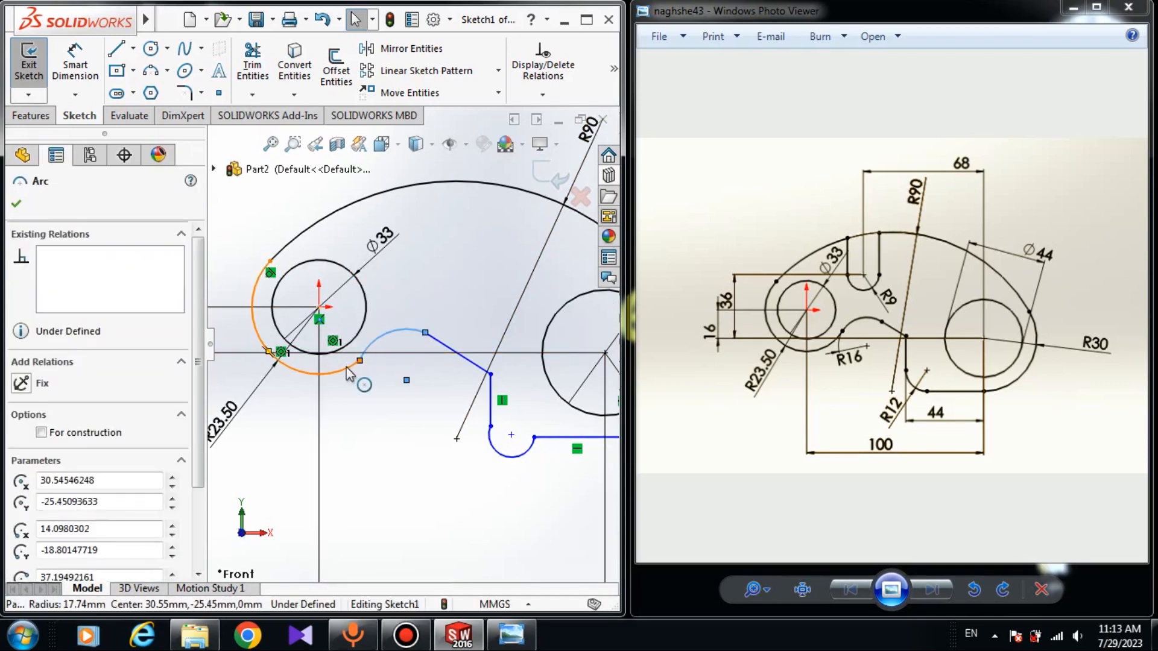
left_click(256, 329, "ctrl")
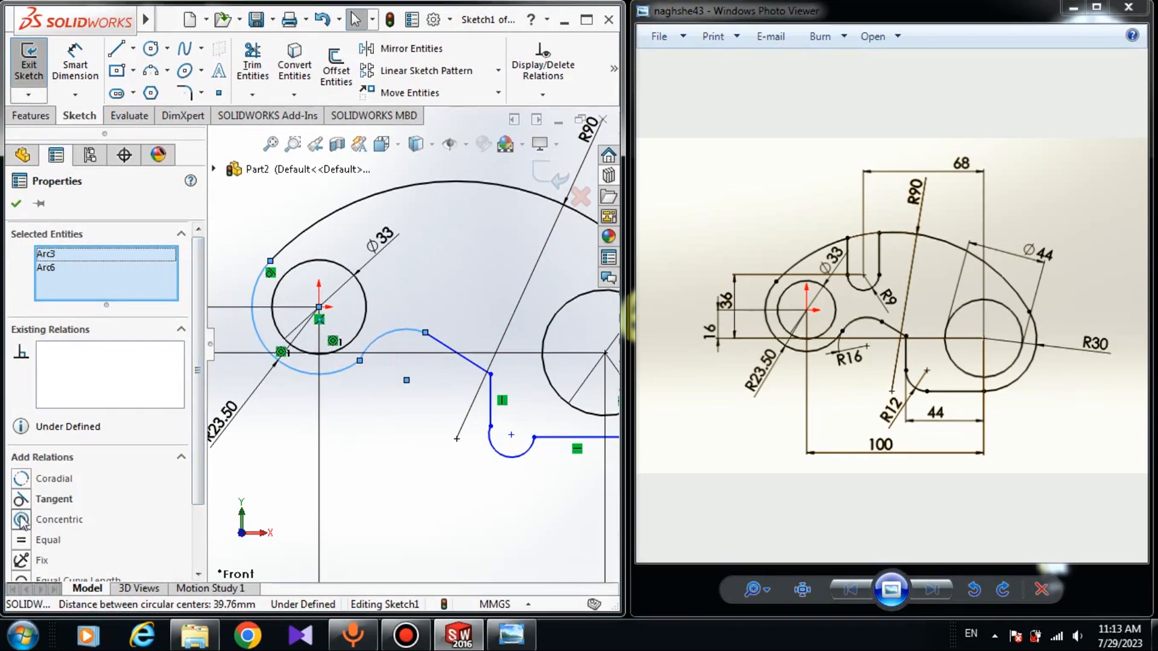
left_click(54, 498)
left_click(413, 383)
Make the upward-bulging small arc tangent to the sloping line
left_click(415, 341)
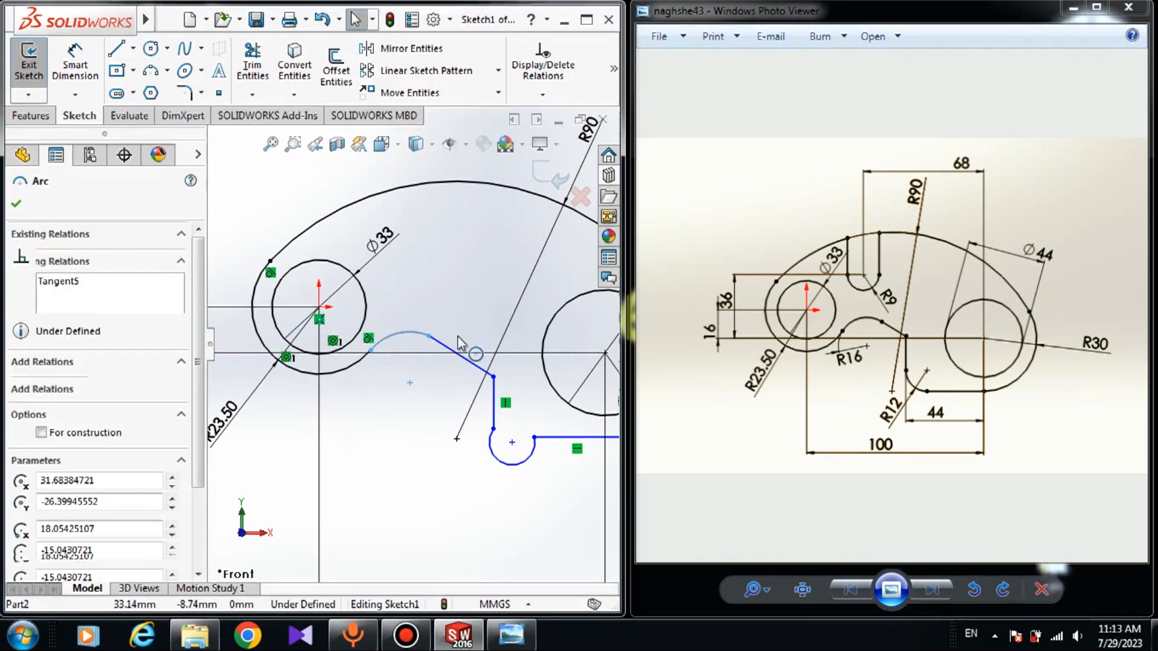
left_click(461, 356, "ctrl")
left_click(20, 485)
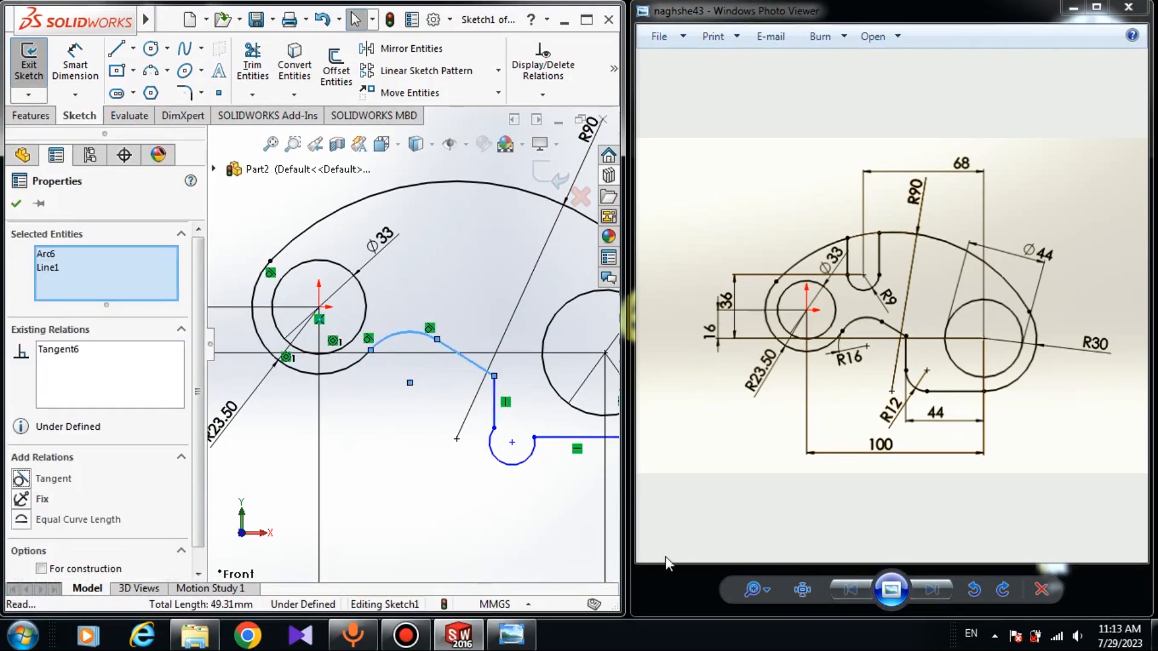
key("Escape")
Make the small downward-bulging arc tangent to the vertical line
left_click(493, 432)
left_click(495, 415, "ctrl")
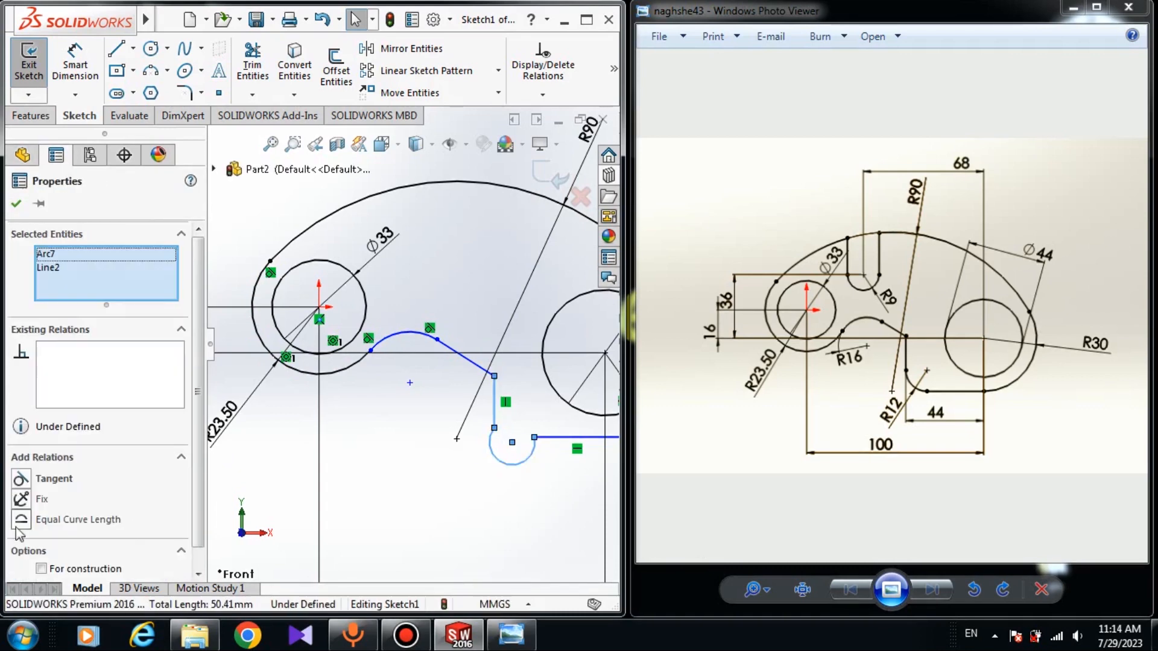
left_click(20, 478)
key("Escape")
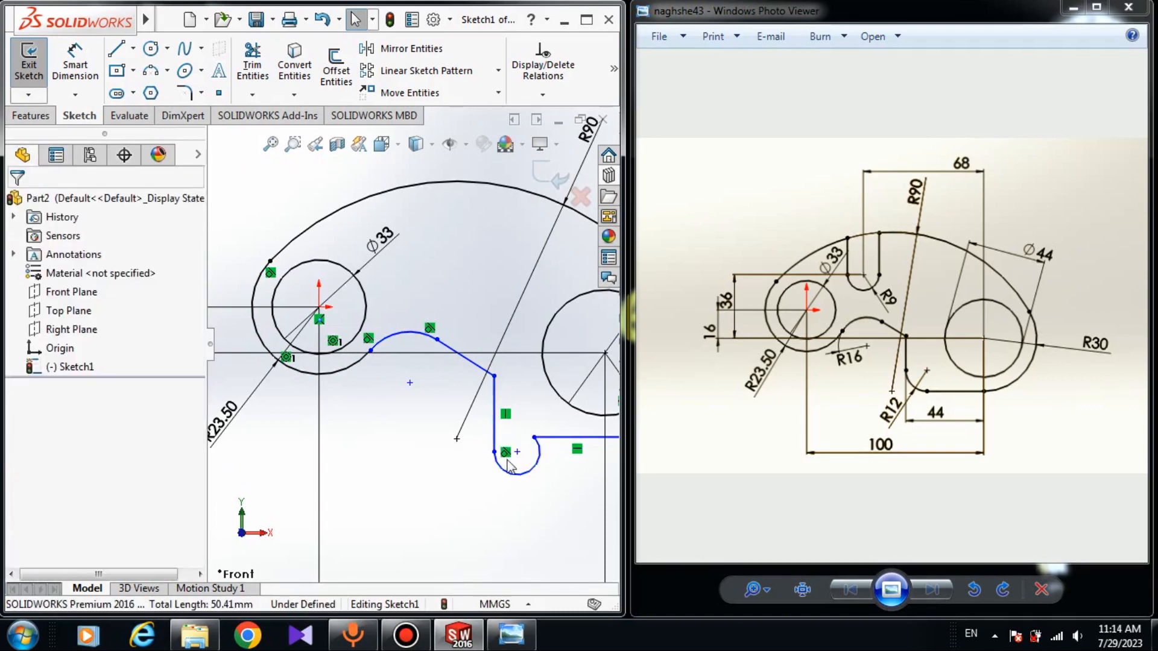
Try to make the small downward-bulging arc tangent to the horizontal bottom line and undo the relation
left_click(537, 466)
left_click(549, 436, "ctrl")
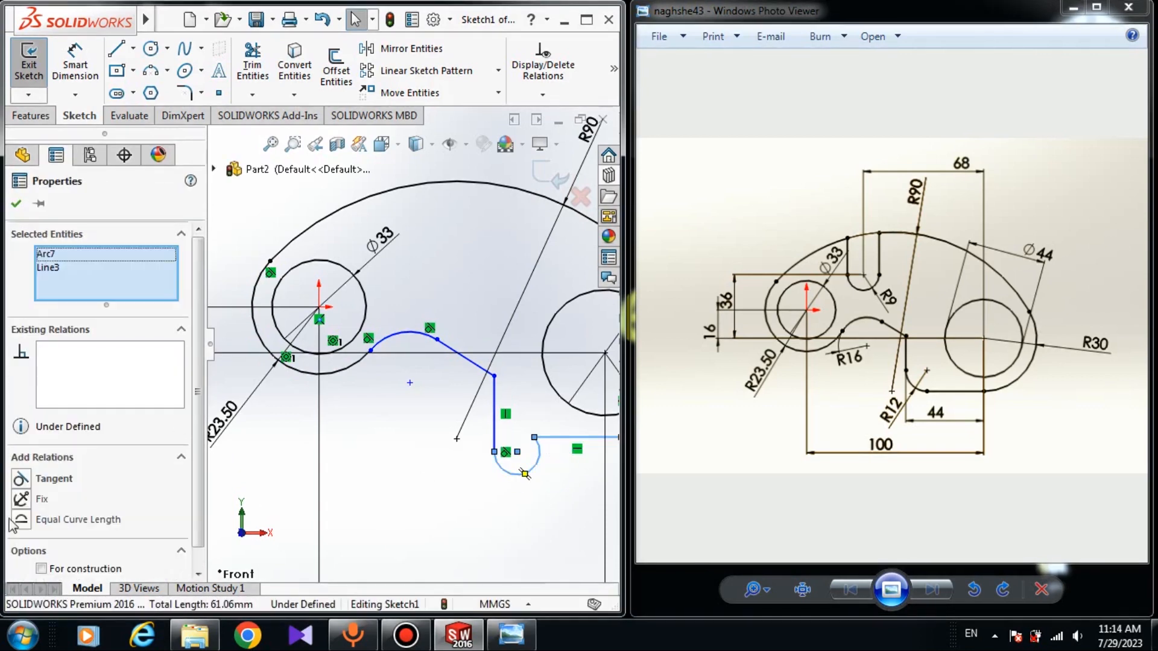
left_click(20, 478)
key("ctrl+z")
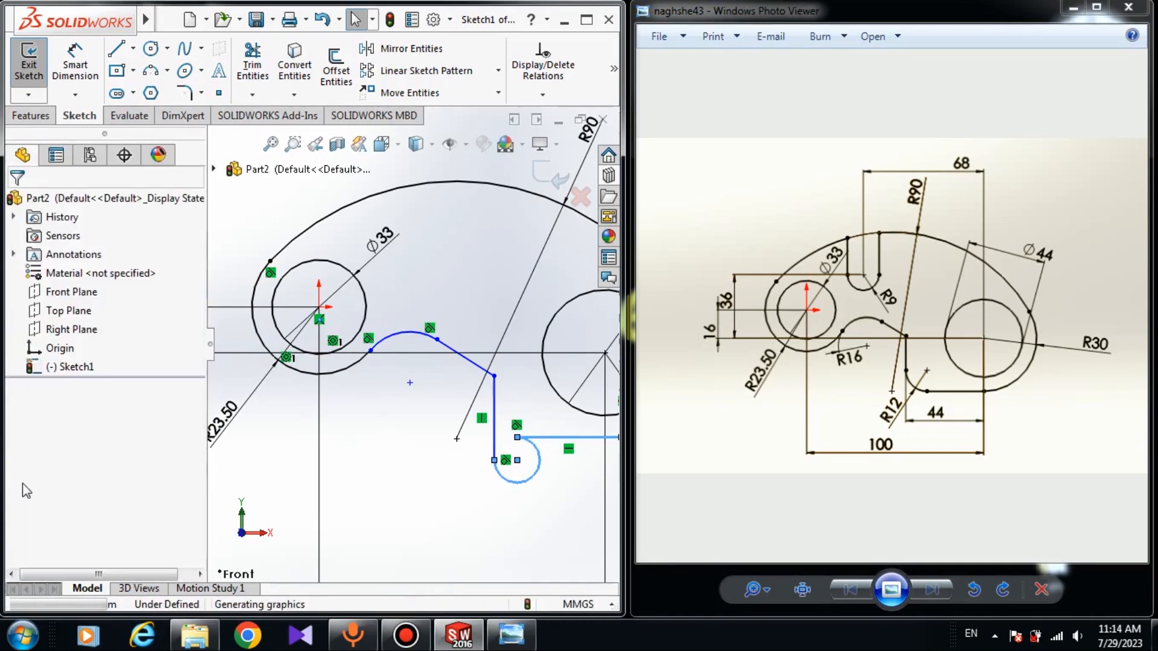
left_click(558, 519)
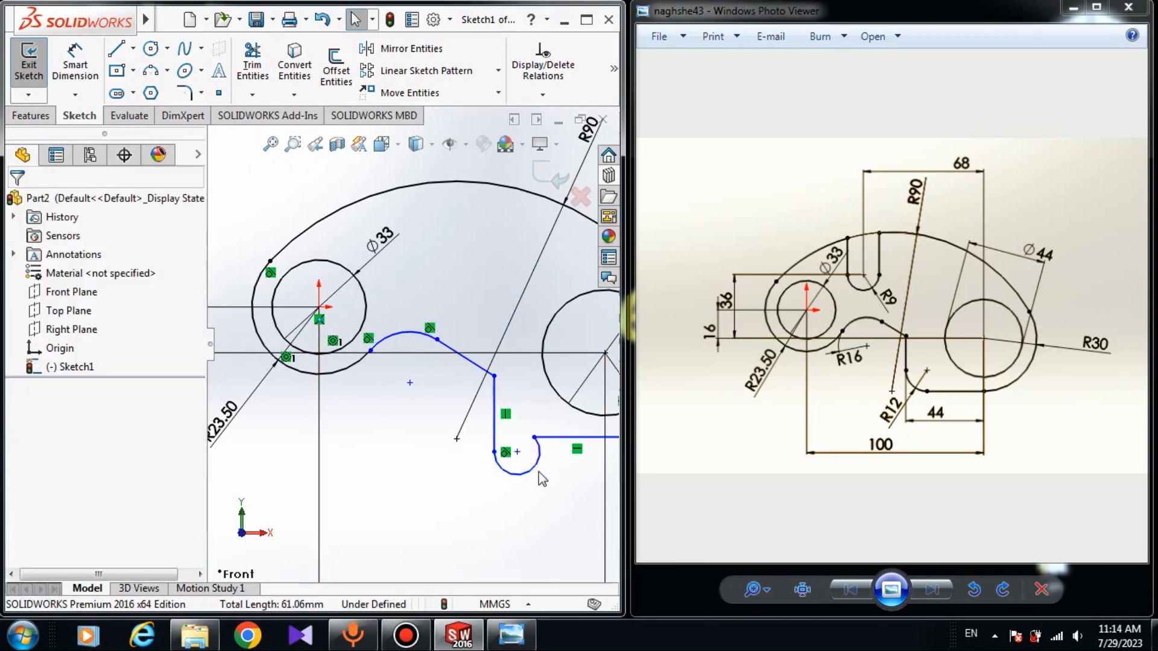
Delete the small downward-bulging arc and shorten the vertical line by moving its lower end above the bottom line's level
left_click(536, 471)
key("Delete")
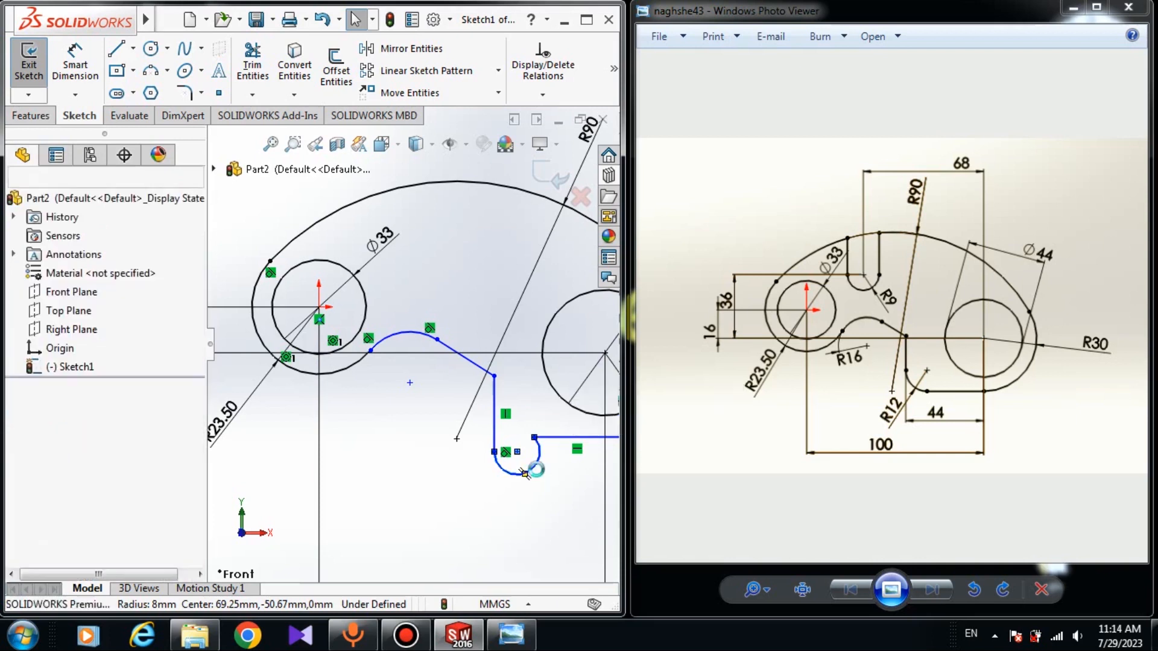
left_click_drag(495, 452, 493, 410)
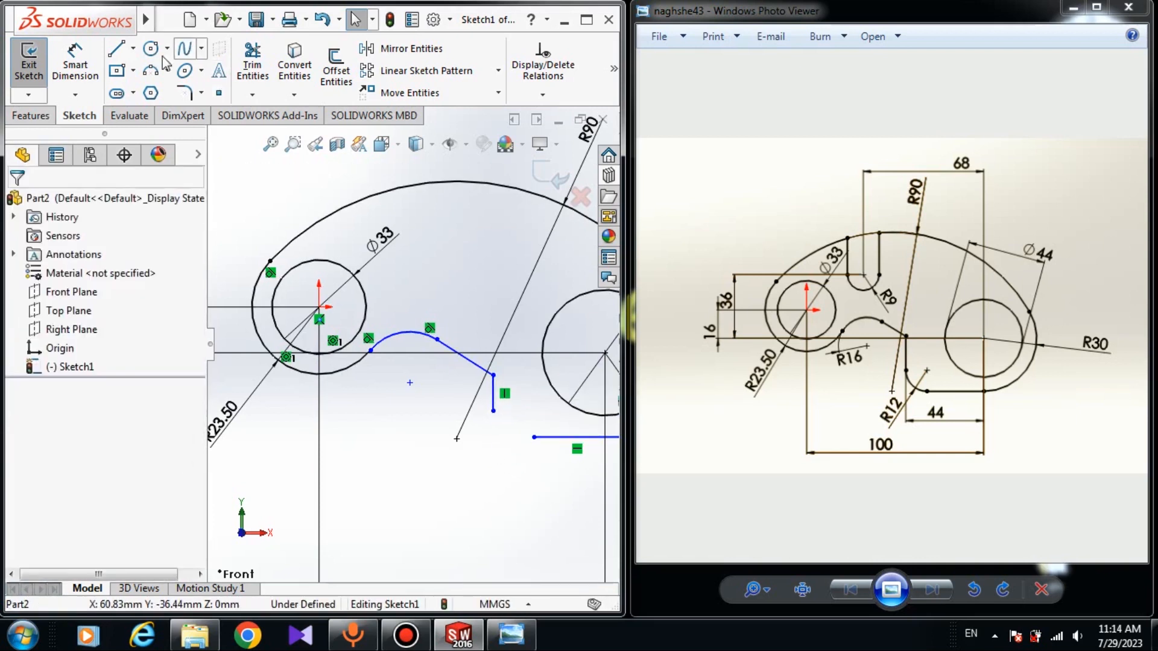
Sketch a three-point corner arc of about 9 mm radius joining the vertical line's lower end to the bottom line's left end
left_click(152, 70)
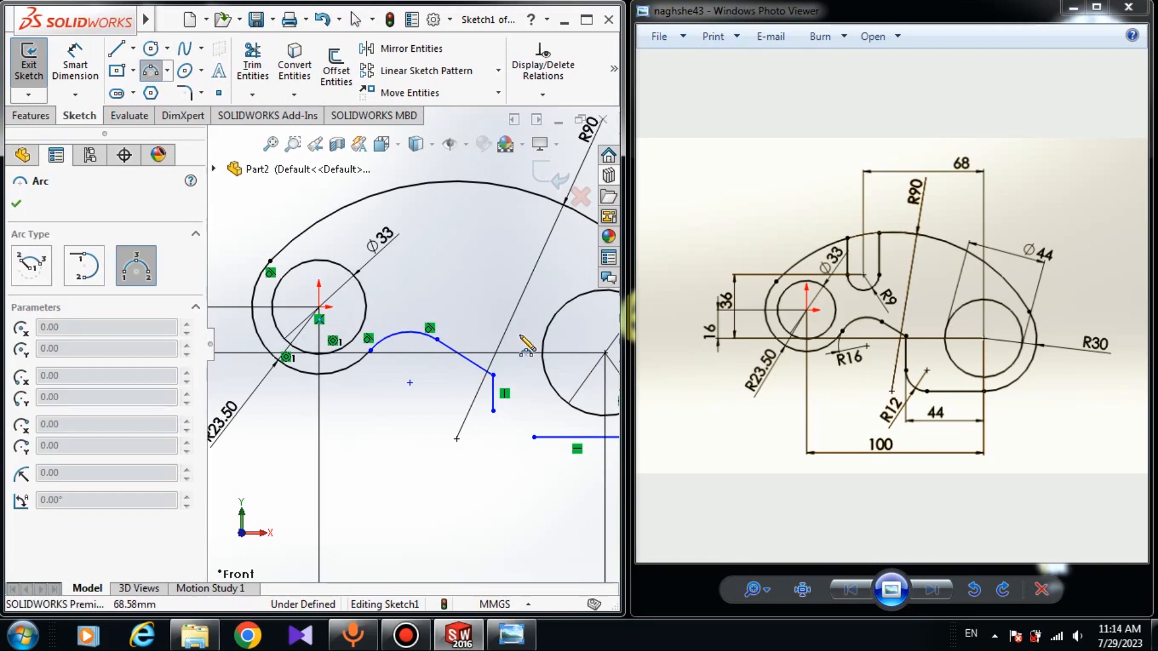
left_click(494, 411)
left_click(534, 437)
left_click(507, 439)
key("Escape")
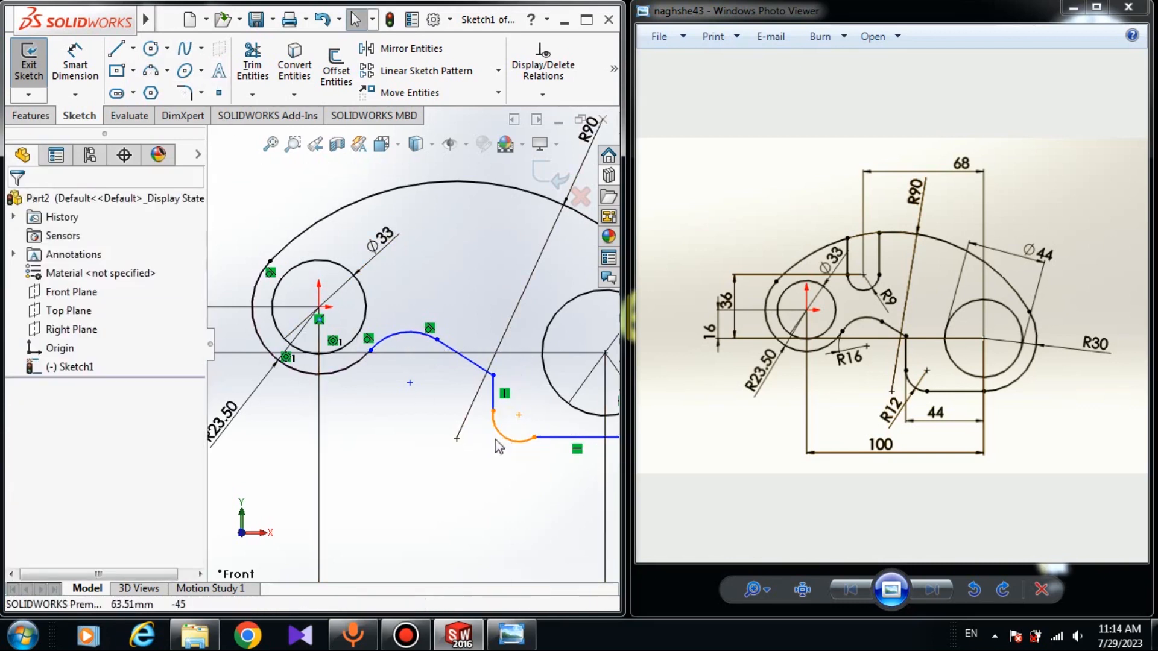
Make the new corner arc tangent to the horizontal bottom line
left_click(506, 440)
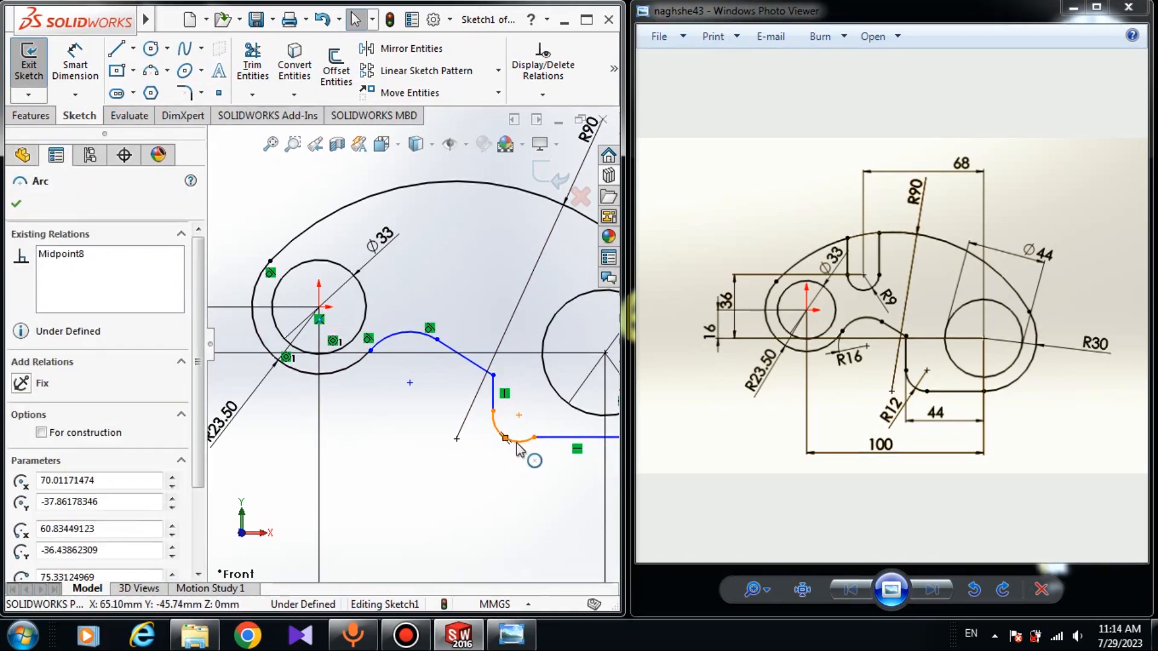
left_click(536, 451)
left_click(516, 442)
left_click(546, 439, "ctrl")
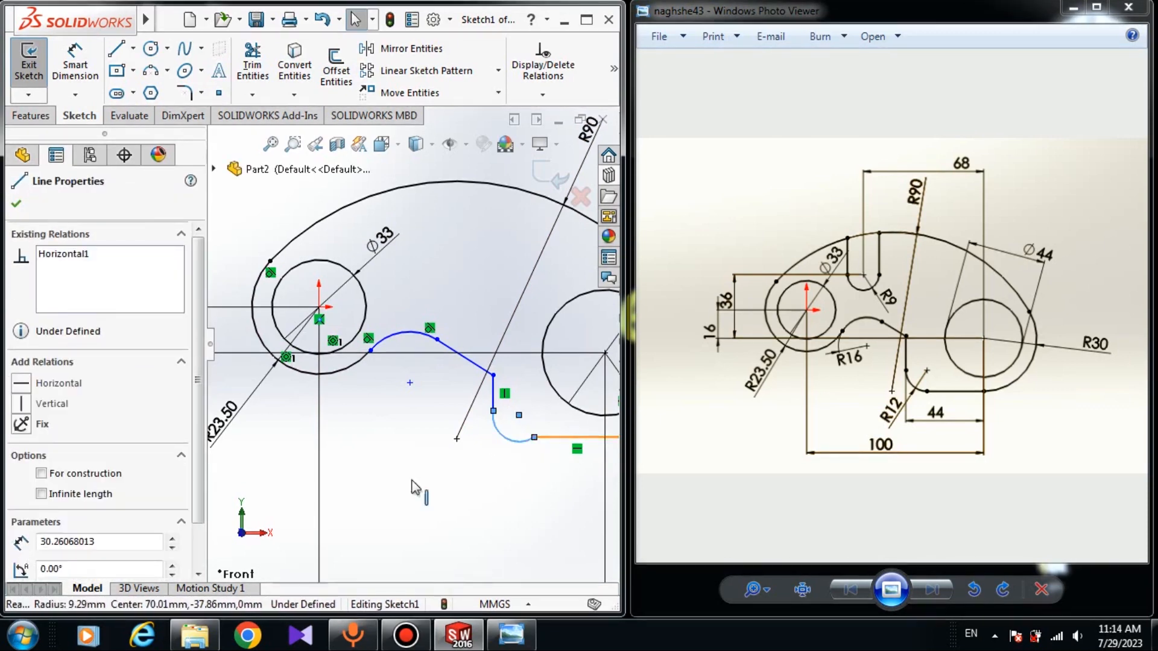
left_click(21, 478)
key("Escape")
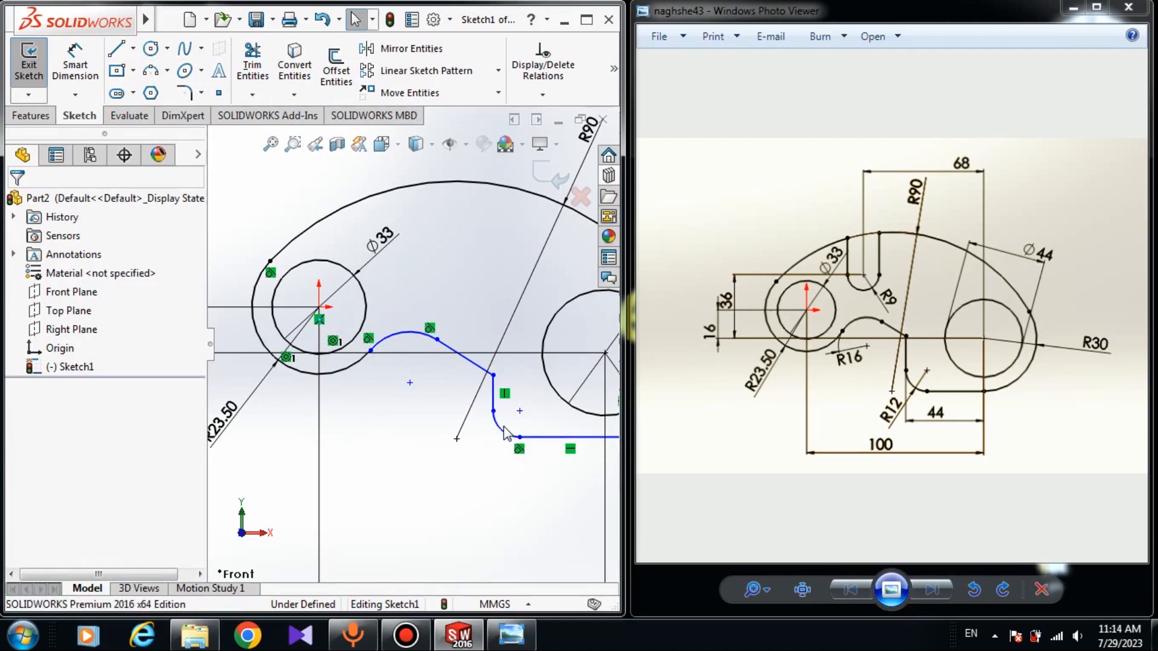
Make the corner arc tangent to the vertical line
left_click(502, 434)
left_click(495, 403)
left_click(496, 421, "ctrl")
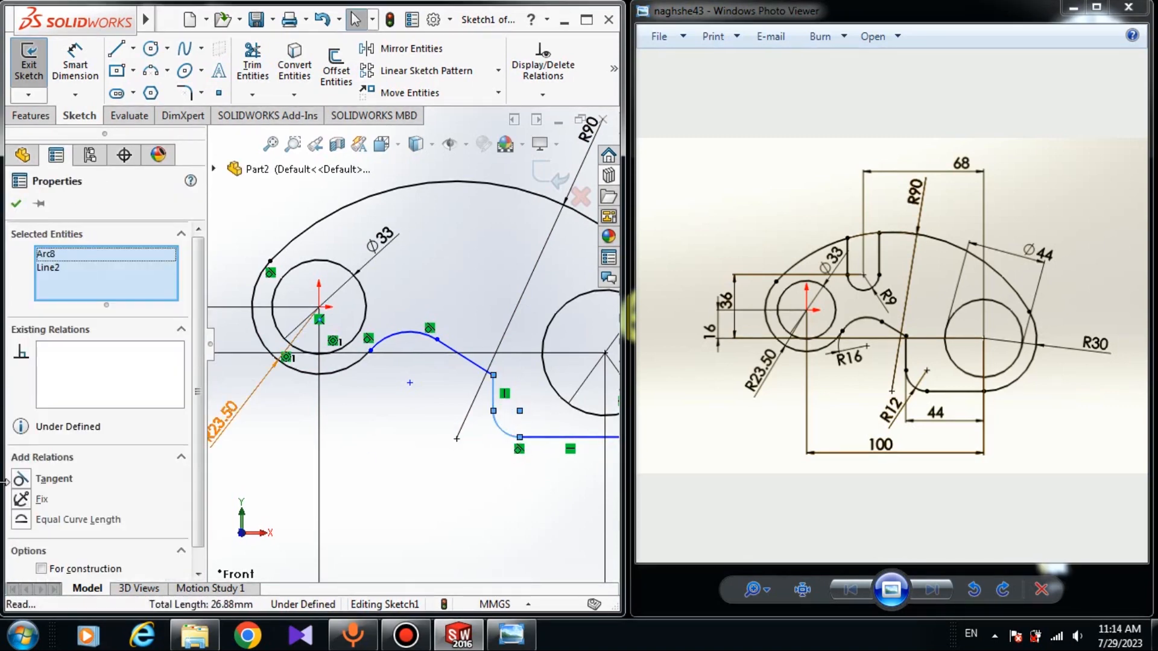
left_click(21, 480)
key("Escape")
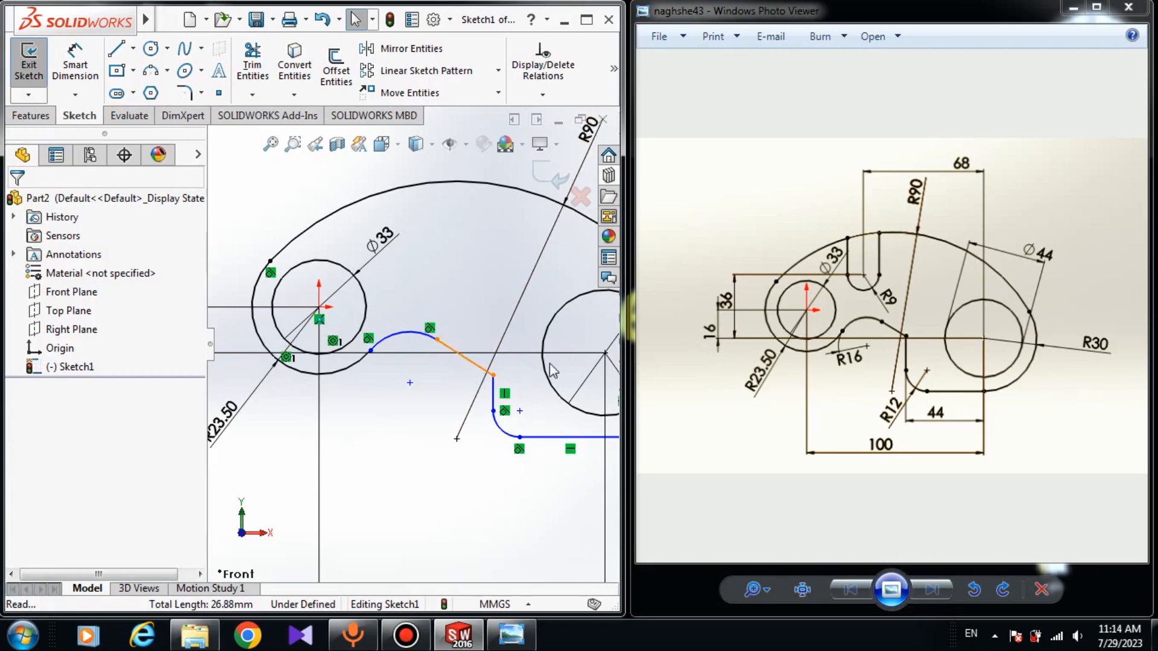
Make the sloping line tangent to the 44 mm circle on the right
left_click(464, 358)
left_click(468, 369)
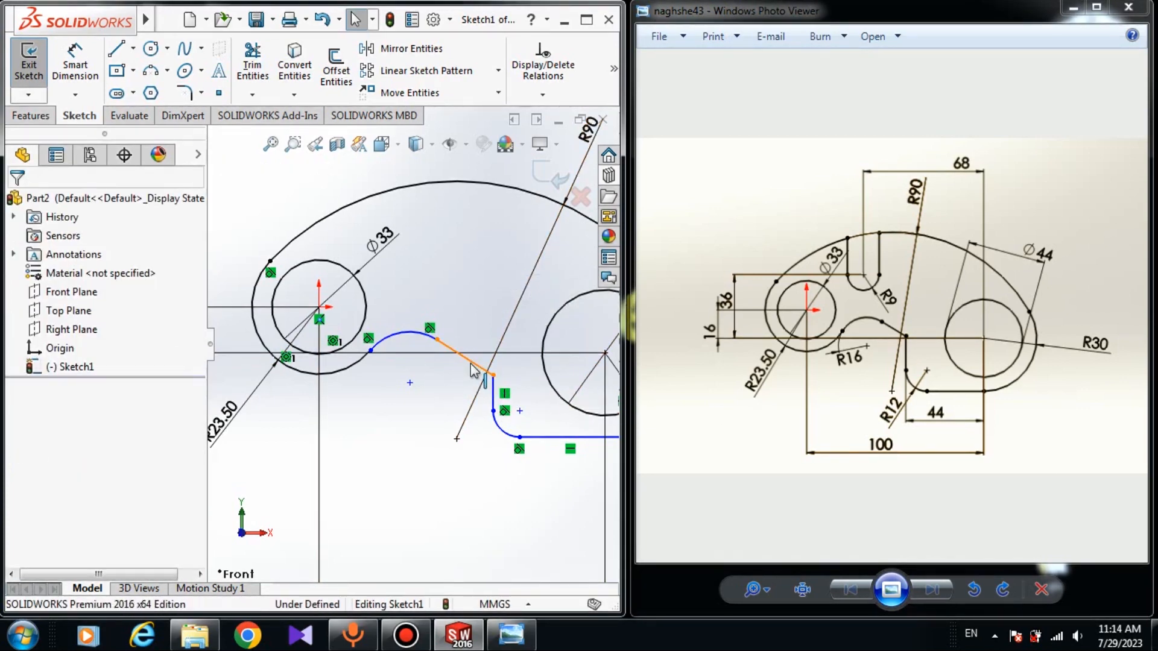
left_click(471, 362)
left_click(573, 414, "ctrl")
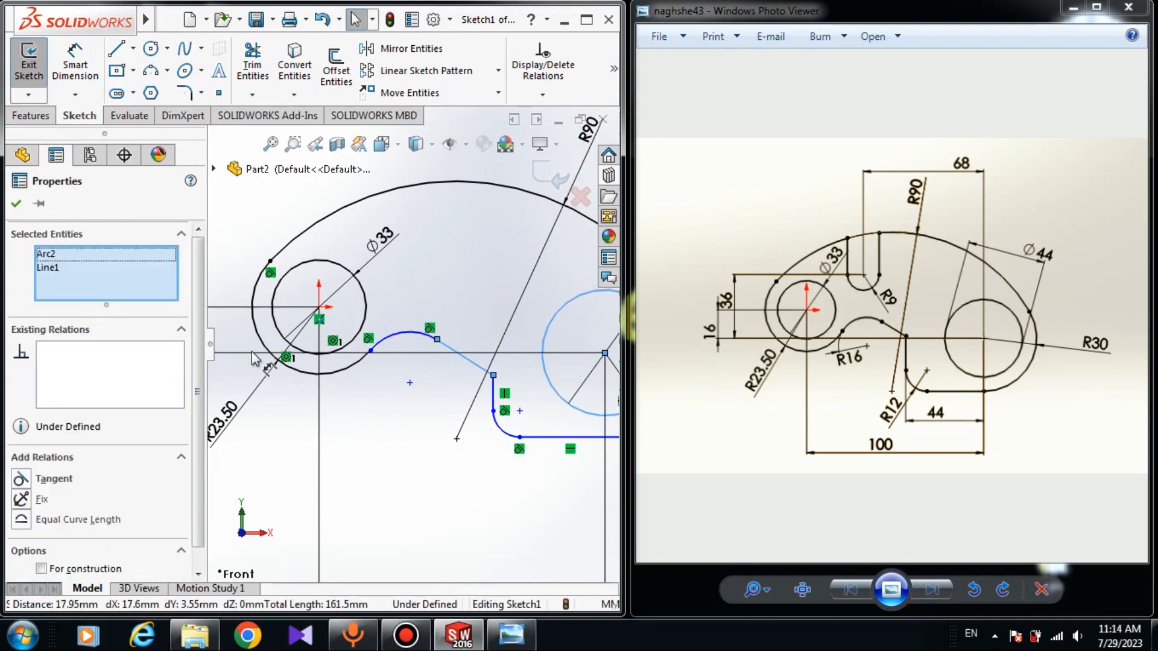
left_click(22, 479)
key("Escape")
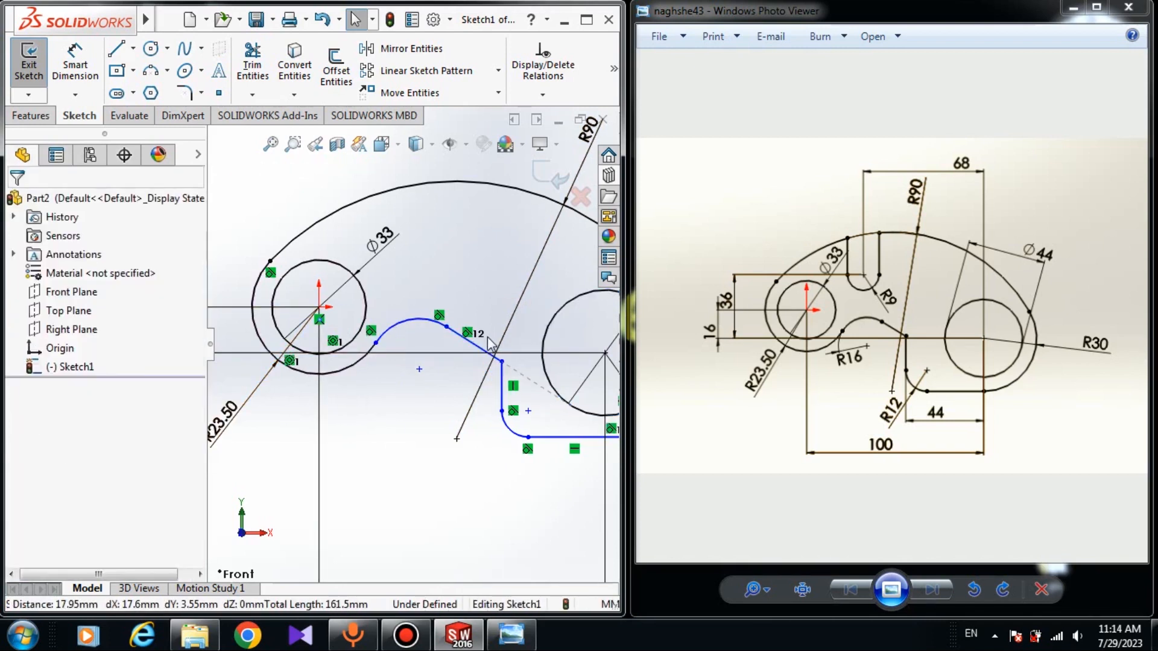
Make the sloping line tangent to the 33 mm circle on the left
left_click(480, 350)
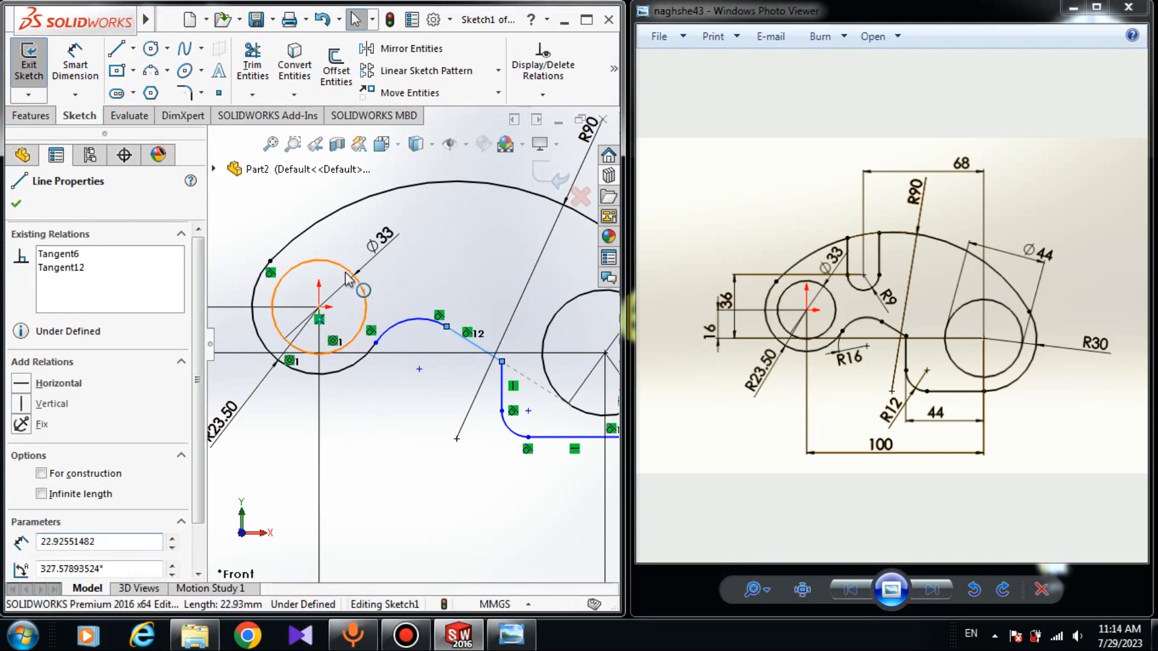
left_click(352, 275, "ctrl")
left_click(21, 479)
key("Escape")
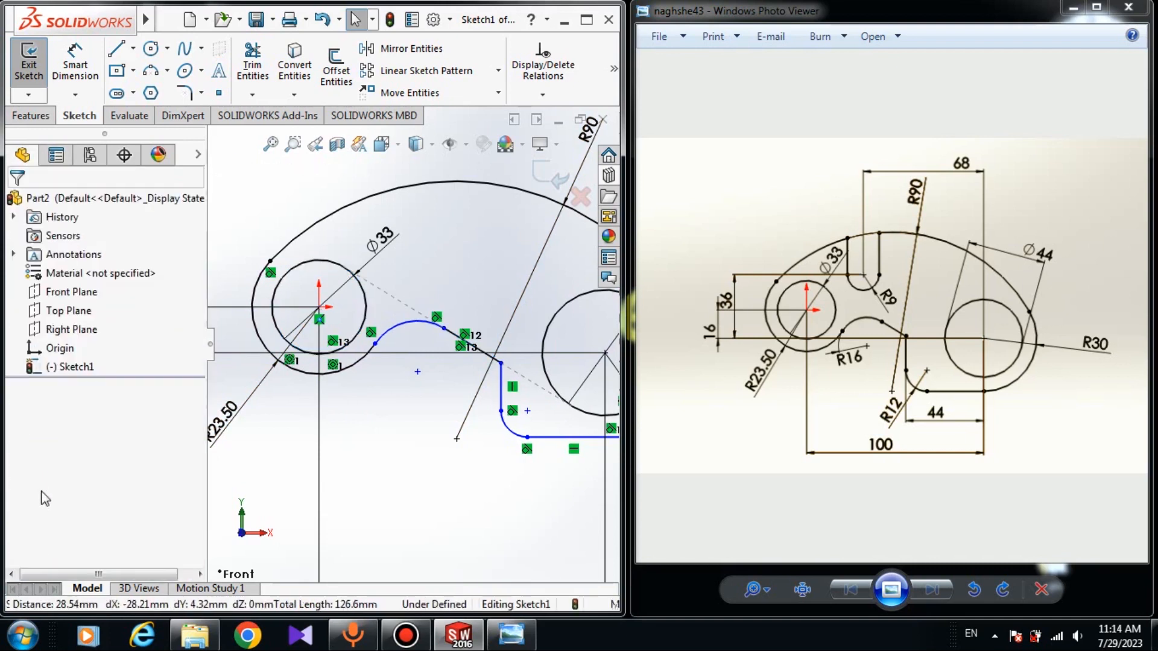
Dimension the upward-bulging small arc with a radius of 16 mm
key("f")
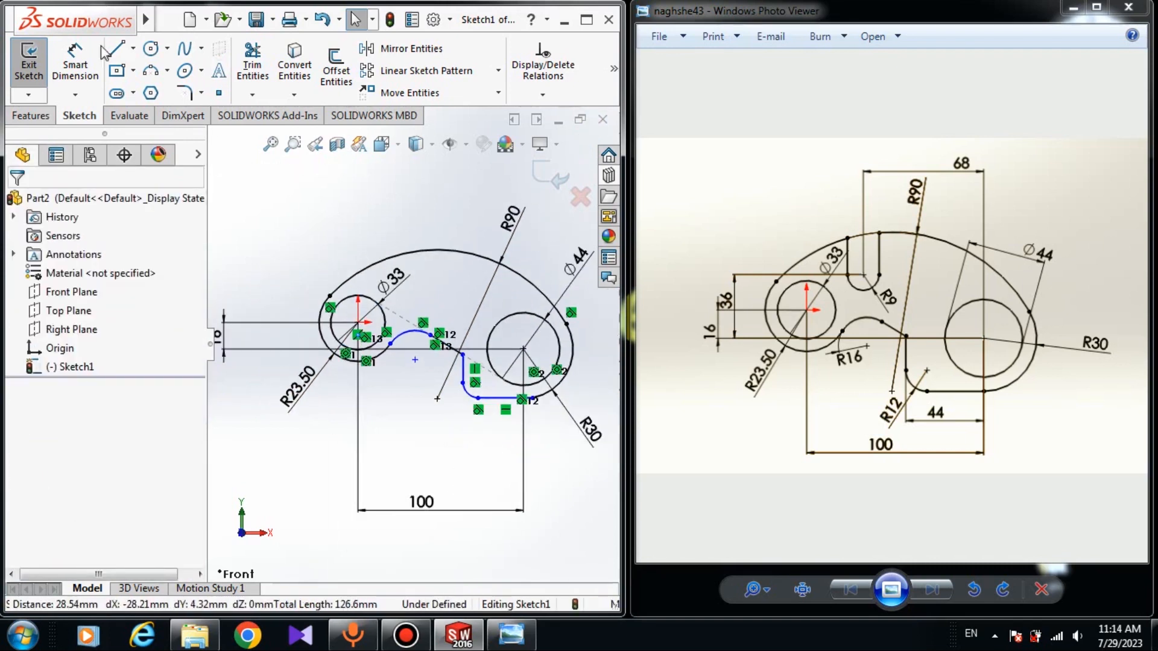
left_click(74, 64)
scroll(416, 361, "down", 2)
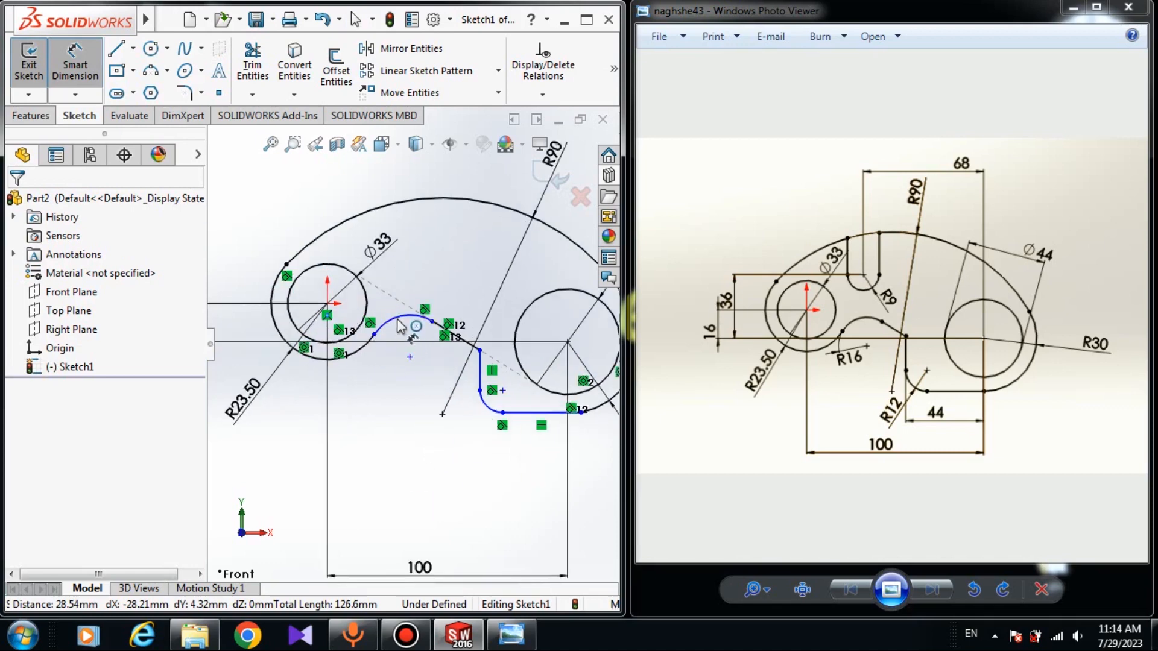
left_click(399, 324)
left_click(393, 425)
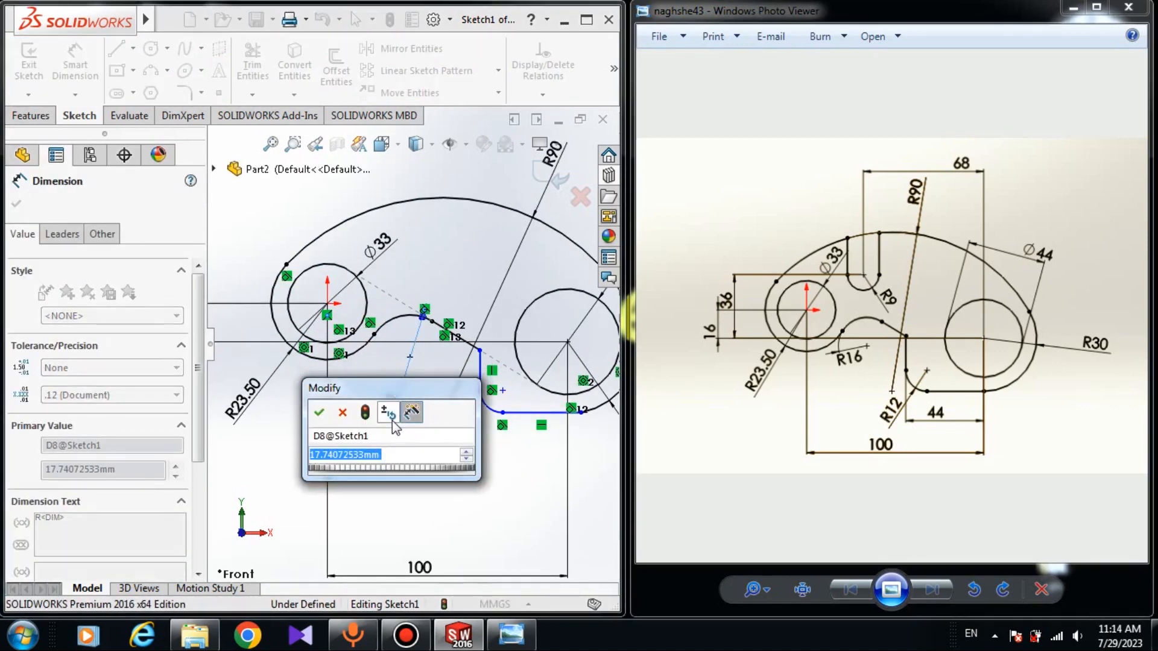
type("16")
key("Return")
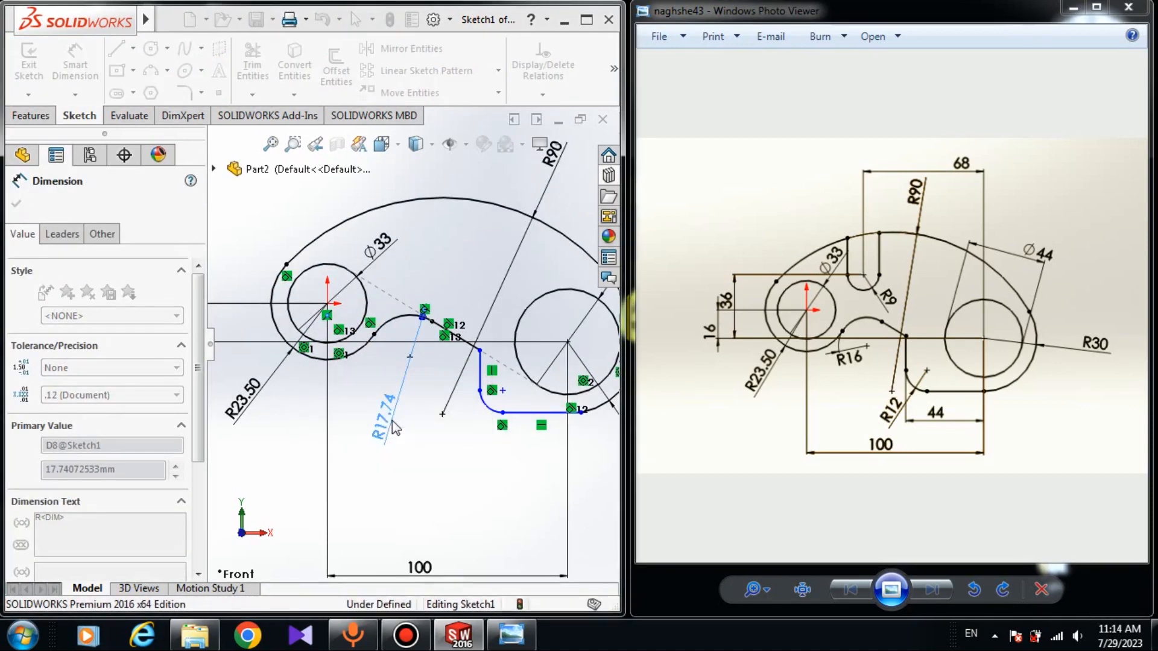
Dimension the corner arc between the vertical and lower horizontal lines with a radius of 12 mm
left_click(484, 405)
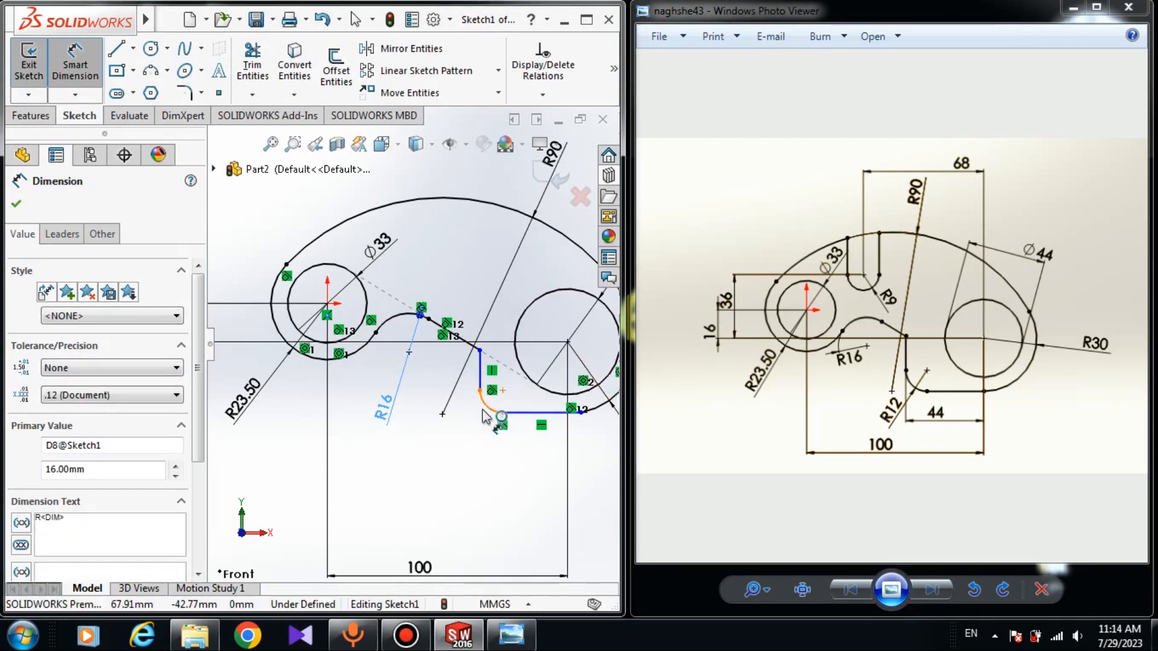
left_click(447, 461)
type("12")
key("Return")
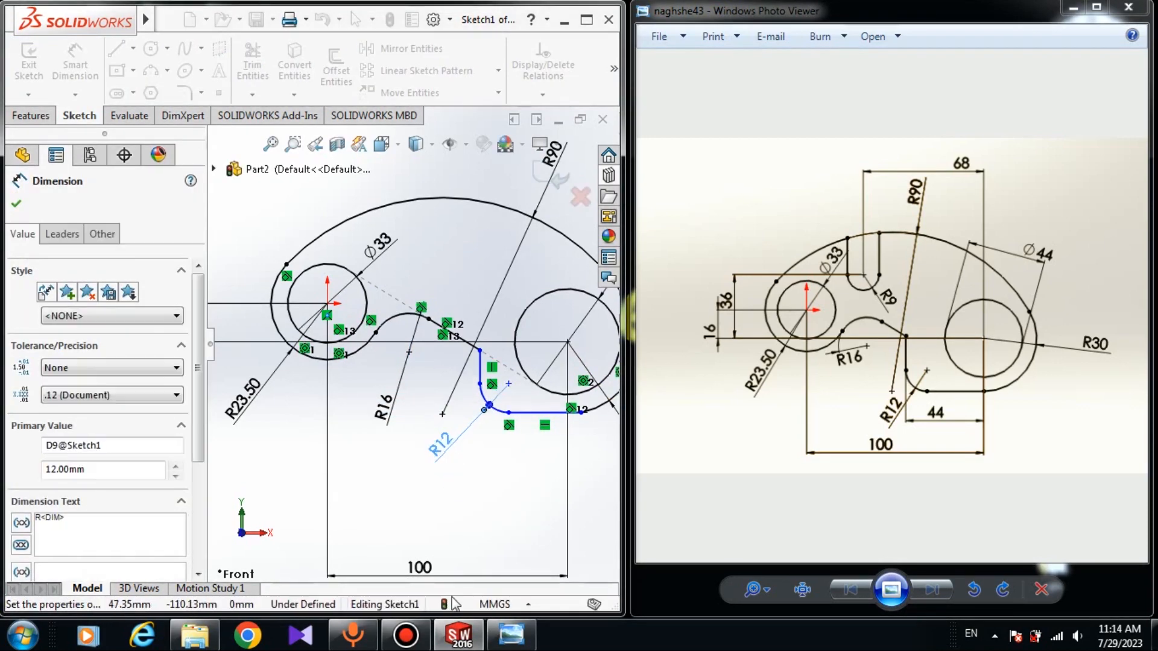
Dimension the horizontal distance between the vertical line's lower end and the right circle's center as 44 mm
left_click(480, 385)
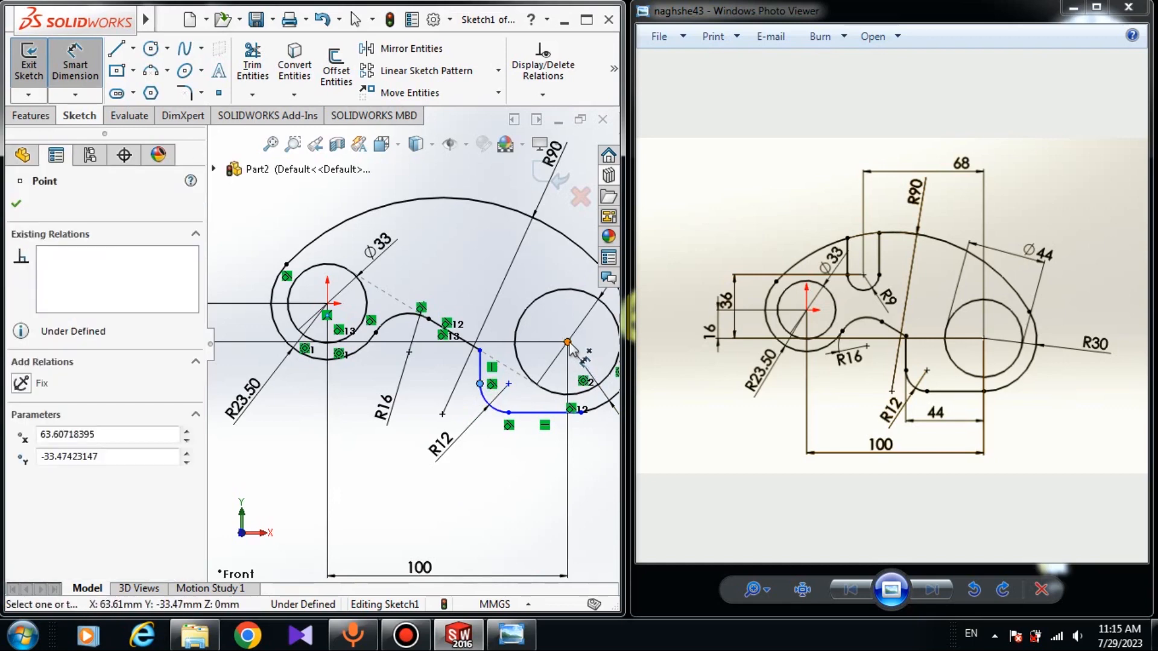
left_click(567, 342)
left_click(511, 500)
type("44")
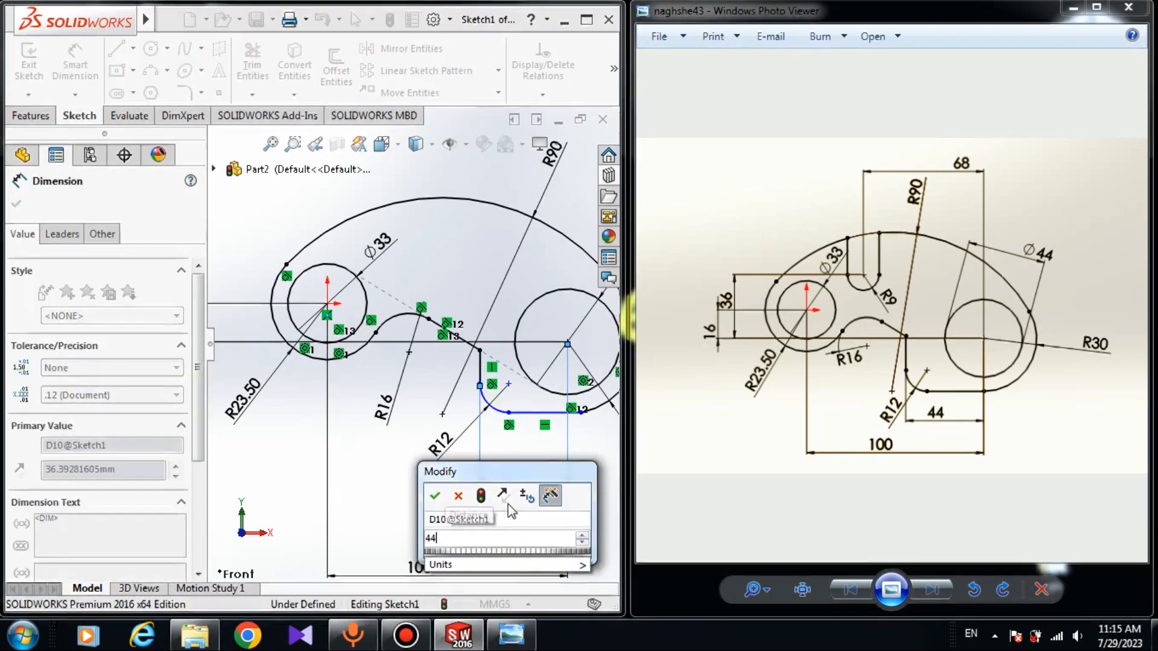
key("Return")
left_click(416, 519)
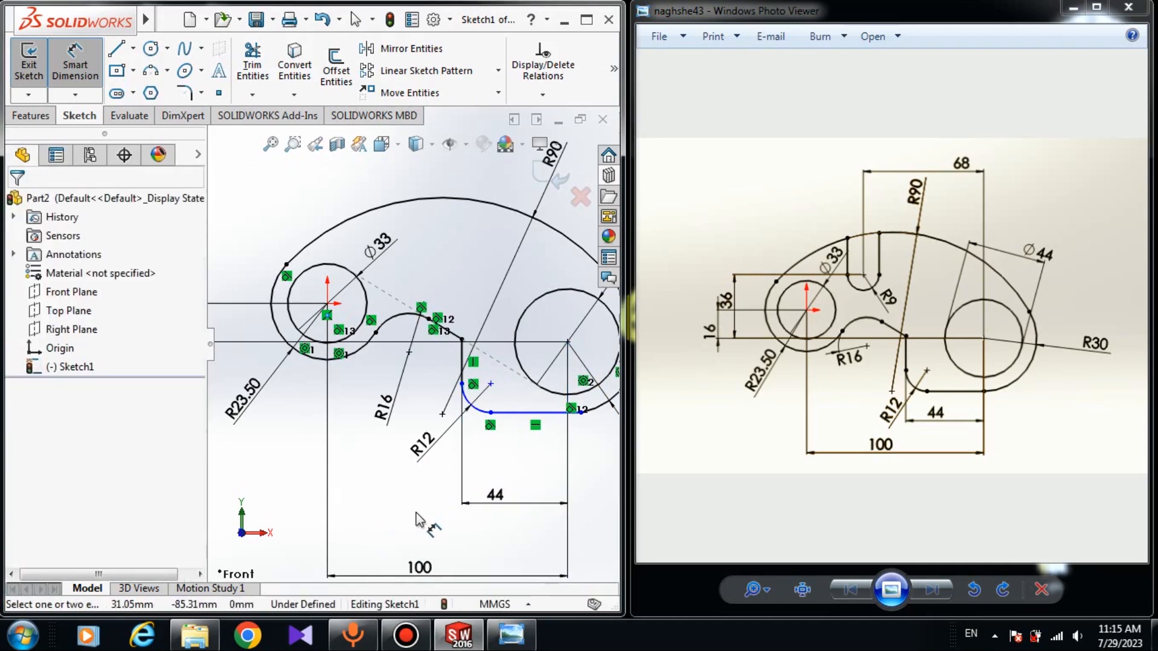
key("Escape")
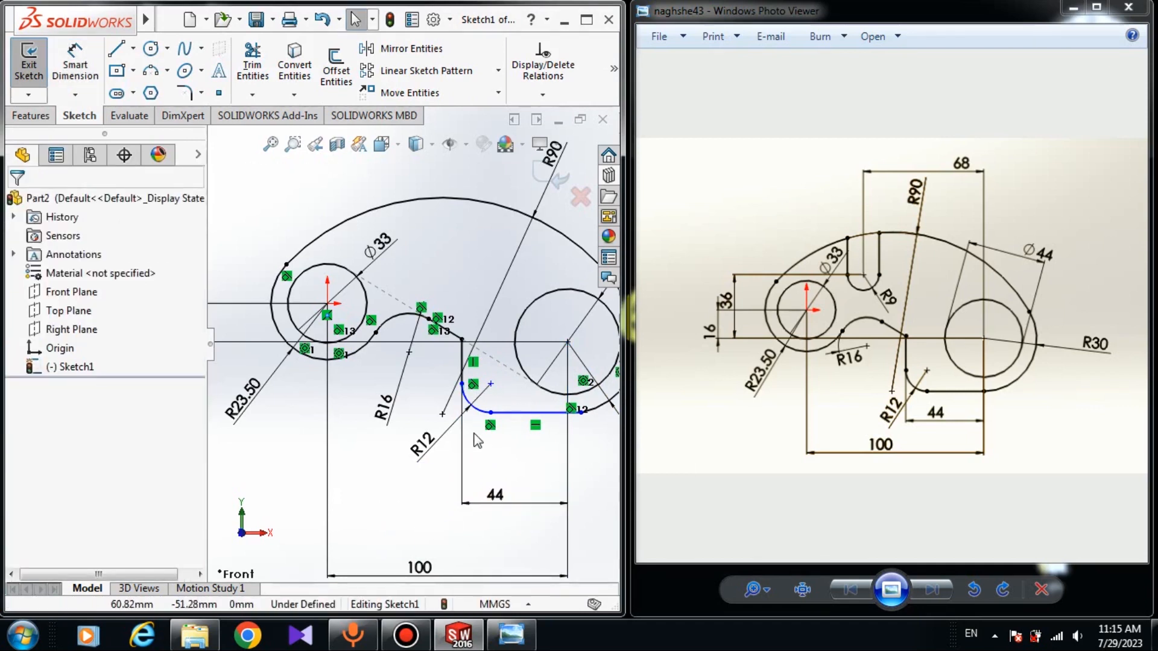
Make the lower horizontal line tangent to the R30 outer arc around the right circle
left_click(463, 386)
left_click(491, 413)
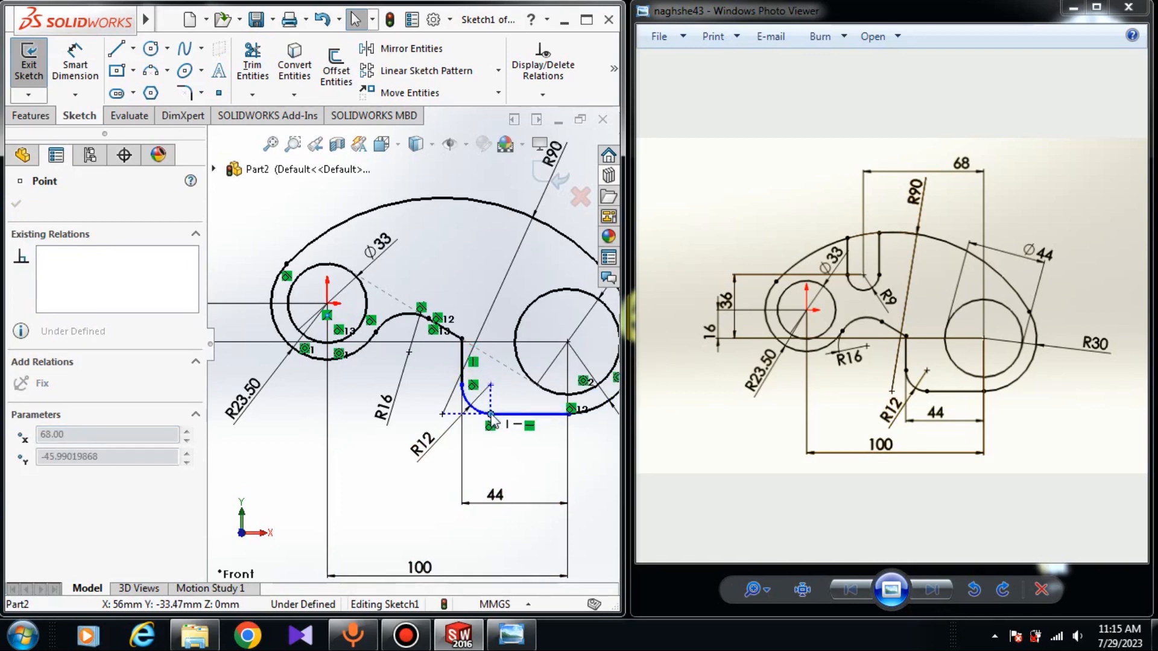
left_click(578, 480)
scroll(549, 380, "down", 4)
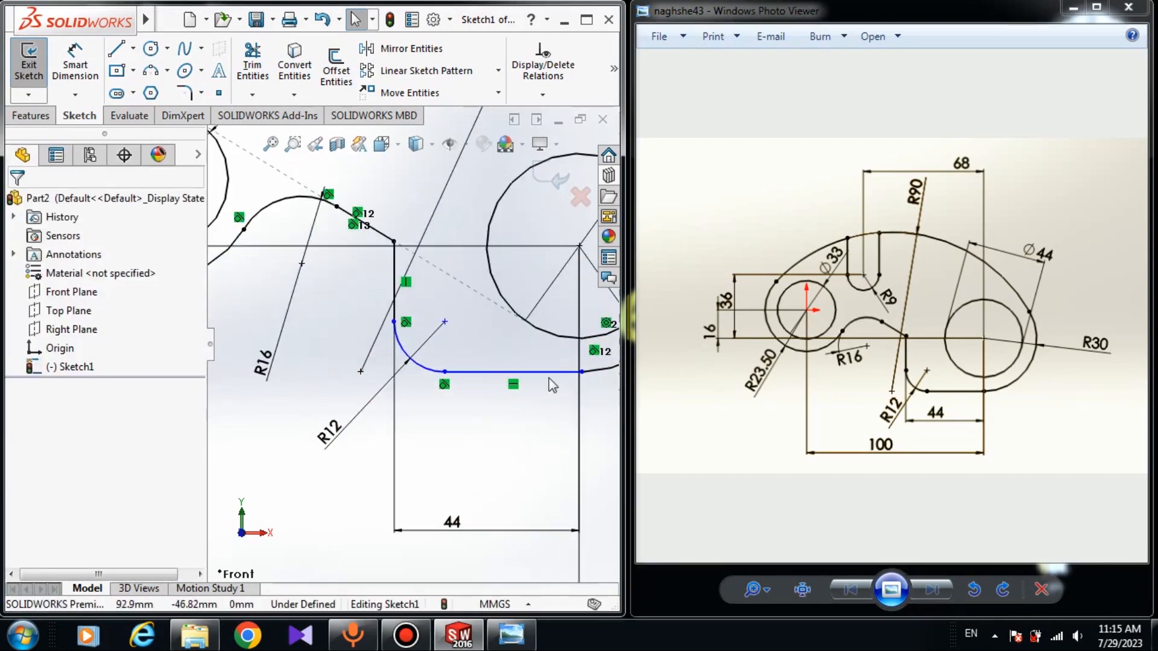
left_click(549, 378)
scroll(411, 344, "up", 2)
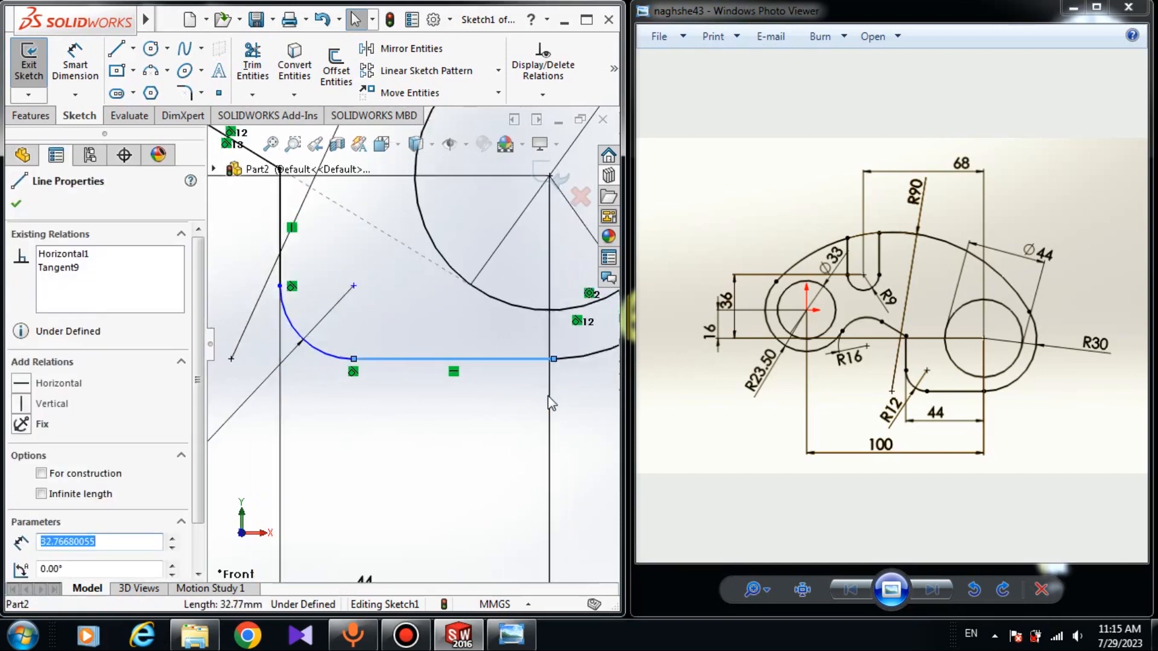
left_click(567, 340, "ctrl")
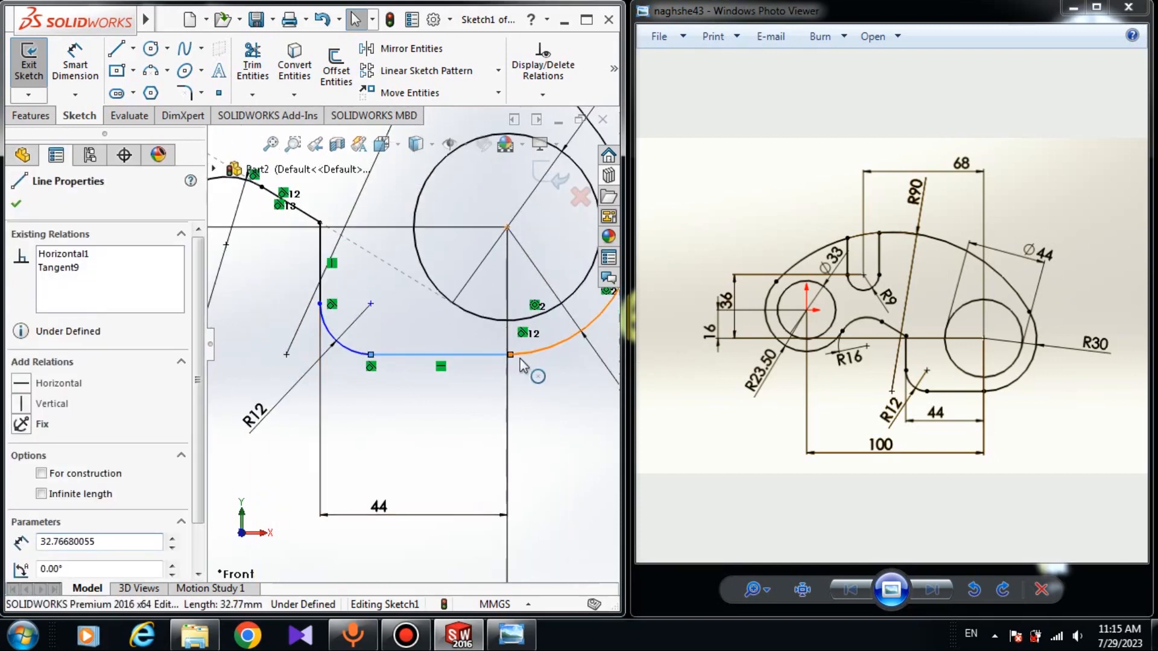
left_click(21, 479)
key("Escape")
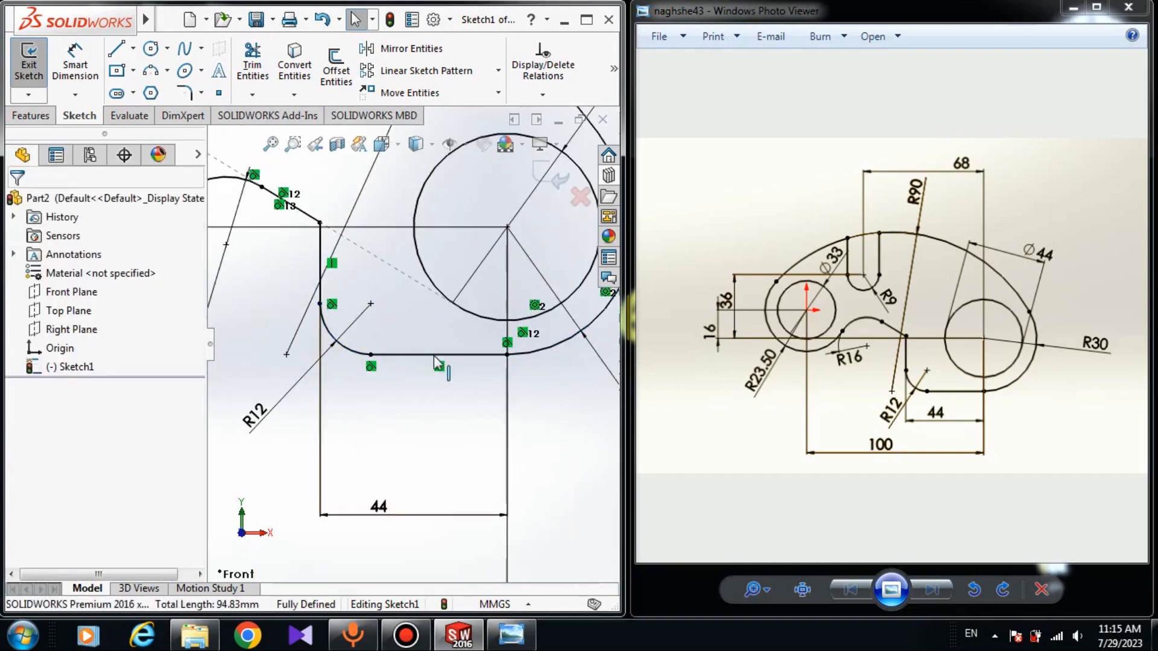
Sketch a vertical line about 15 mm long downward from the R90 arc as the slot's left side
scroll(460, 363, "up", 3)
scroll(412, 344, "up", 3)
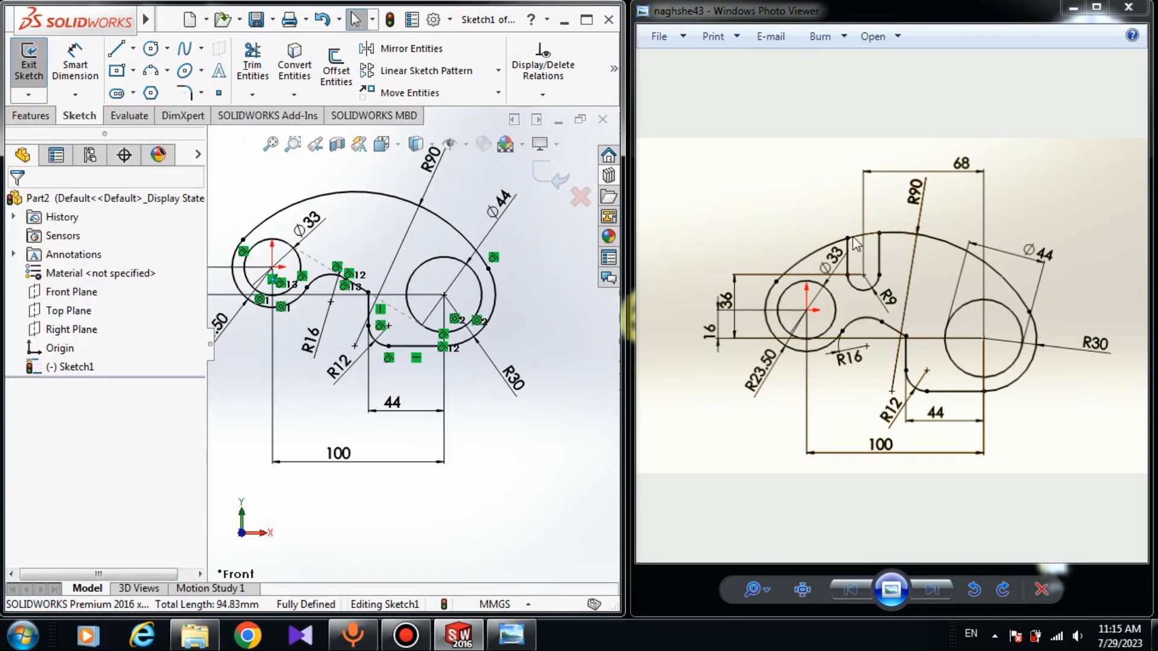
key("l")
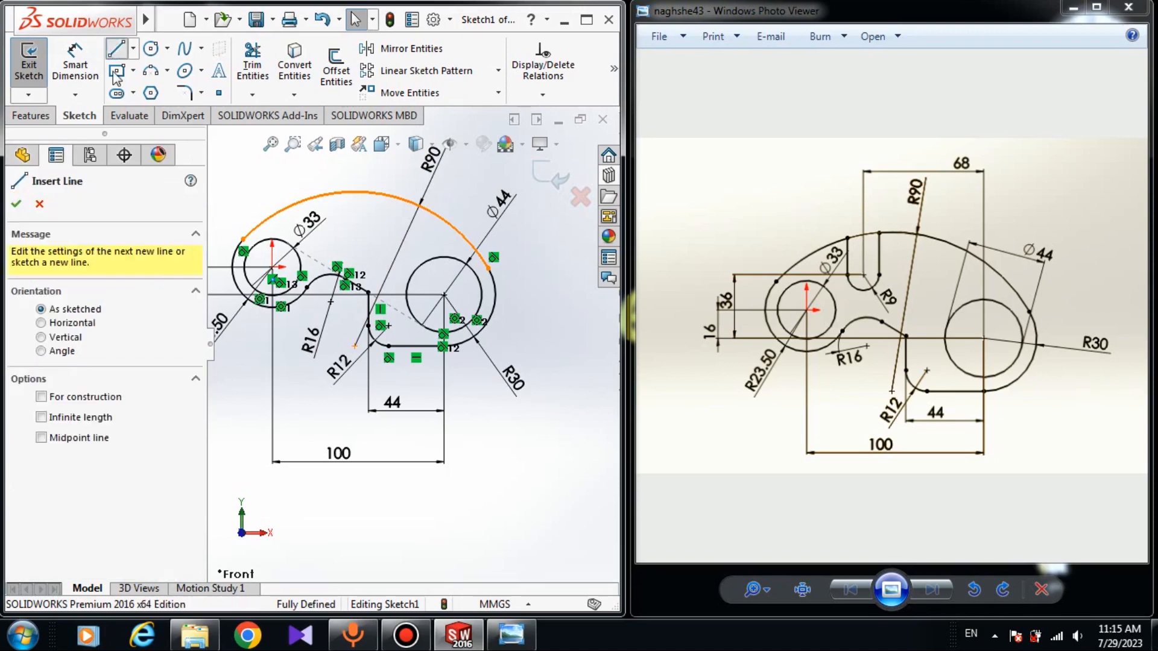
scroll(276, 188, "down", 5)
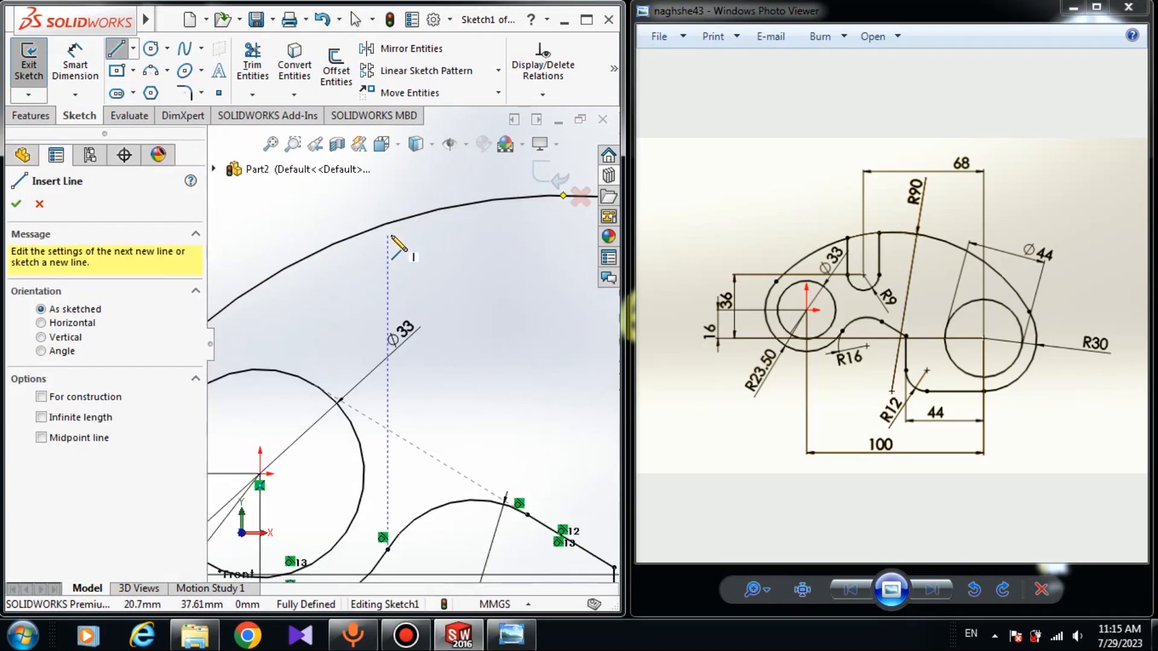
left_click(404, 220)
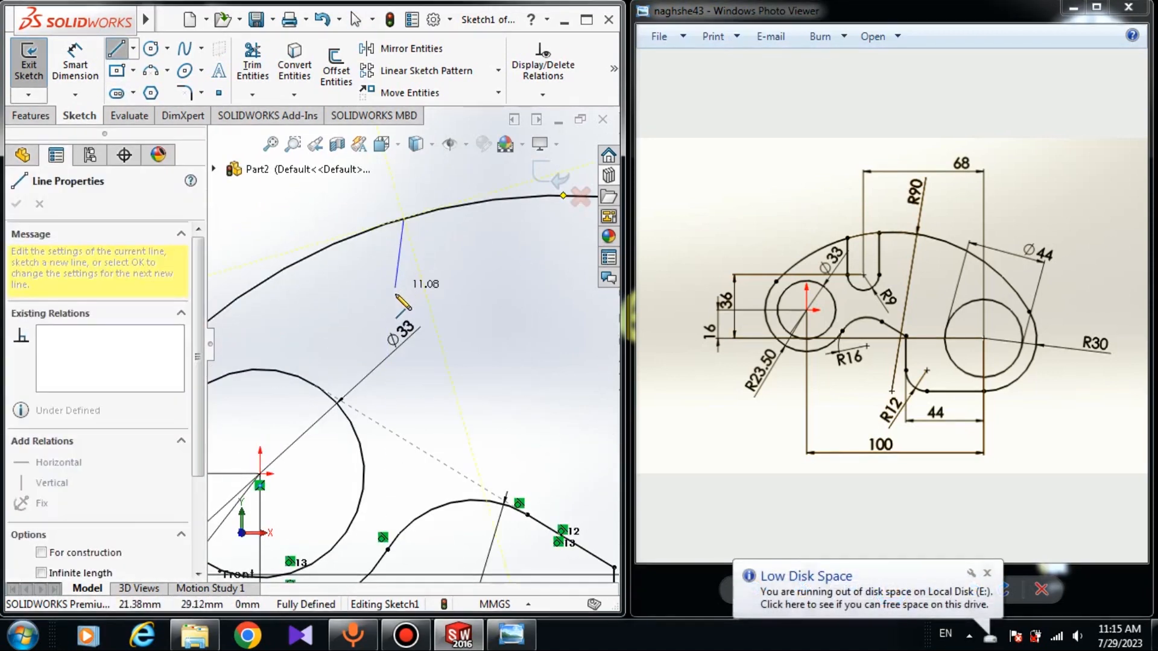
left_click(404, 311)
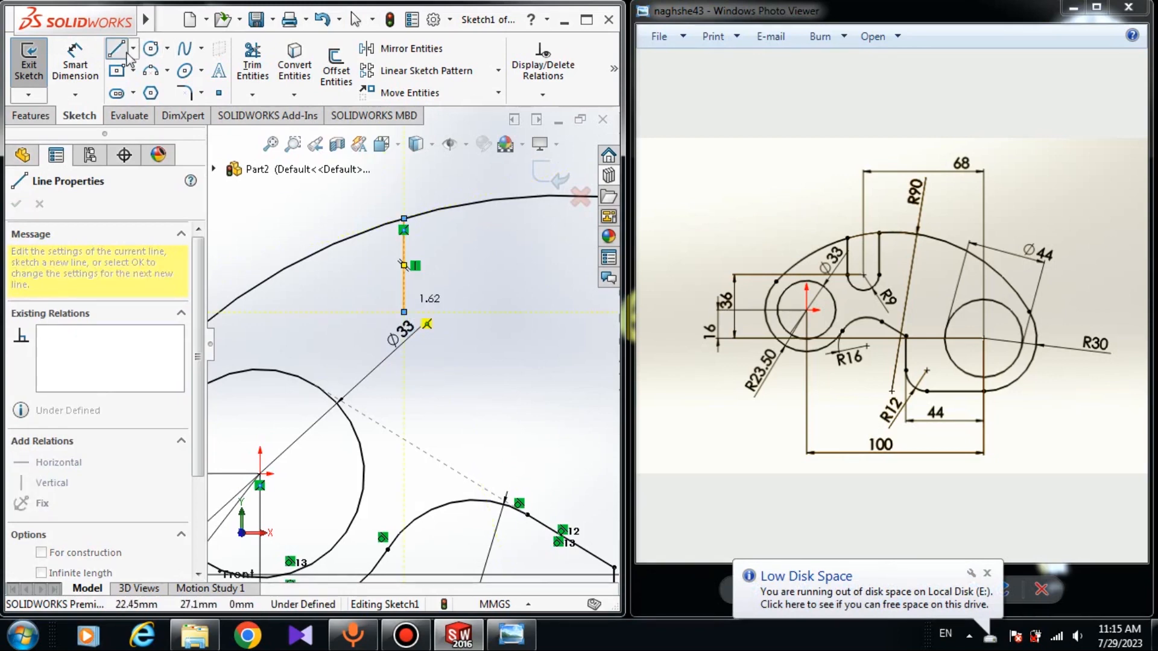
Draw a downward-bulging 3-point arc from the slot line's lower end to a point level with it on the right
left_click(150, 72)
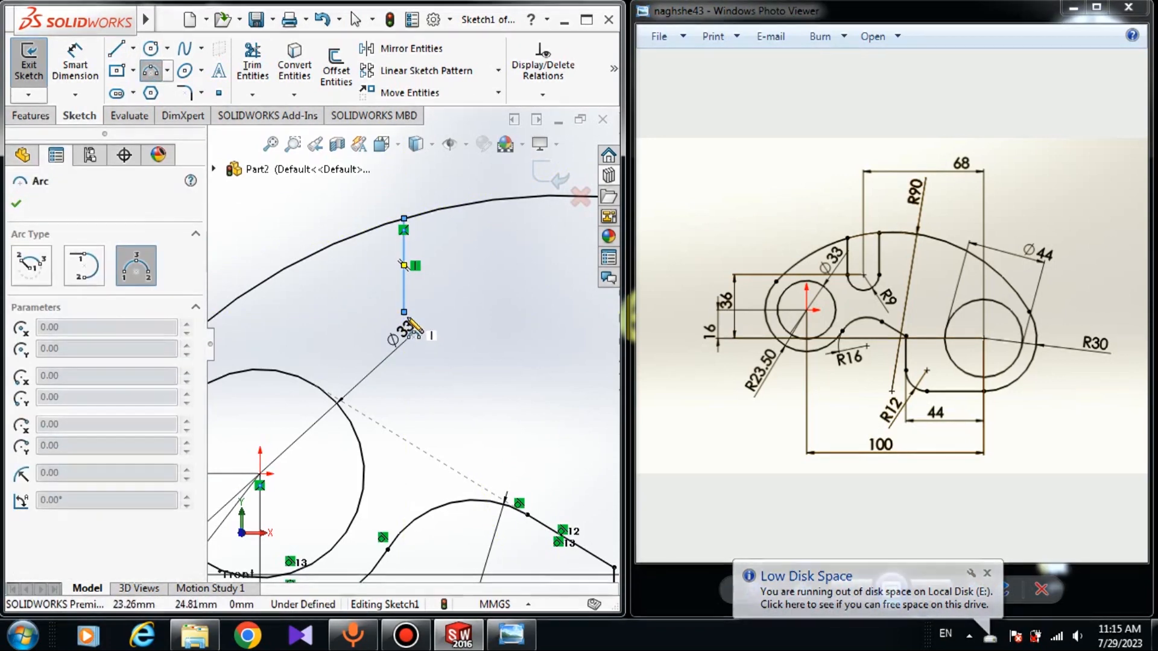
left_click(404, 312)
left_click(488, 312)
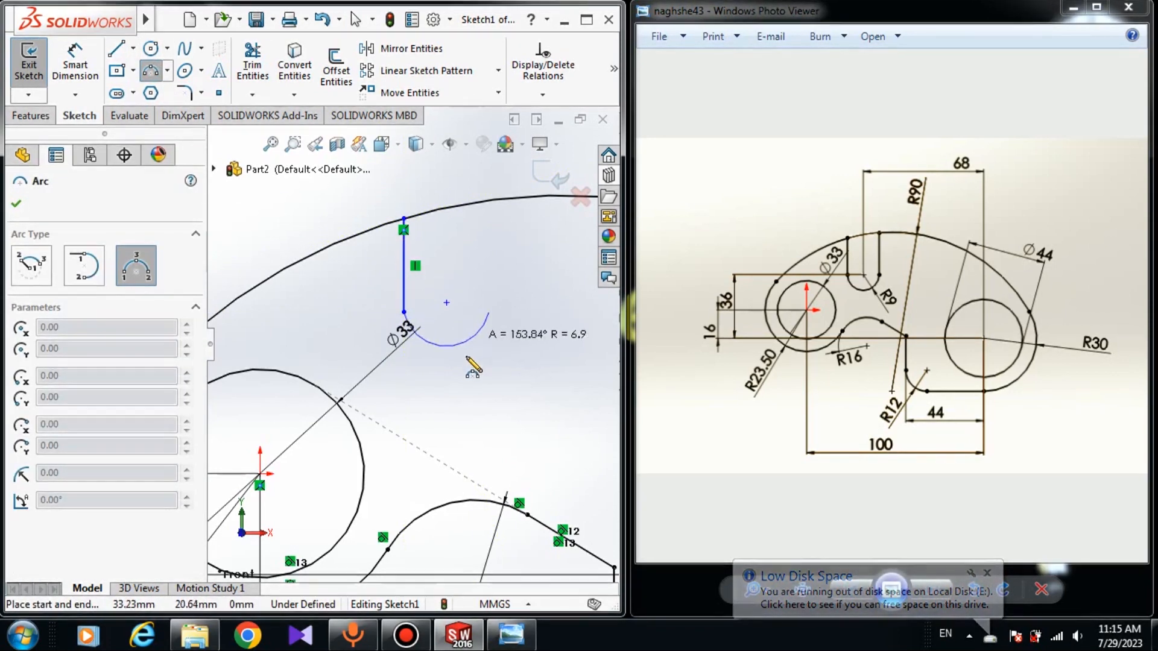
left_click(447, 329)
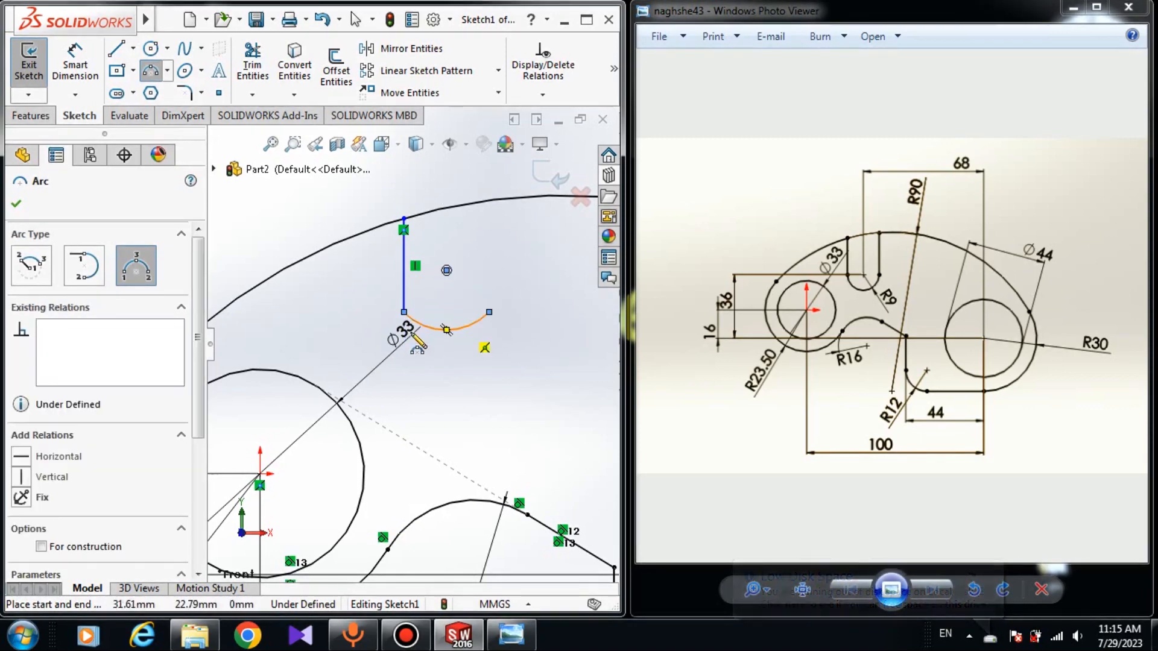
Sketch a vertical line about 18 mm long from the slot arc's right end up to the R90 arc
left_click(123, 51)
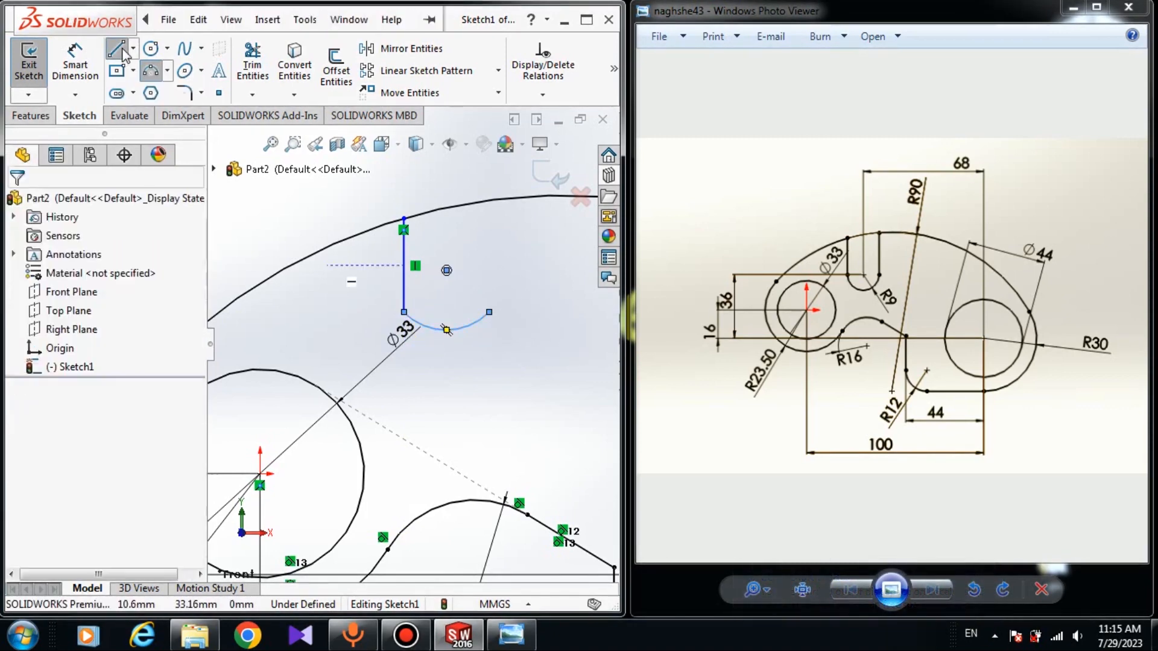
left_click(489, 312)
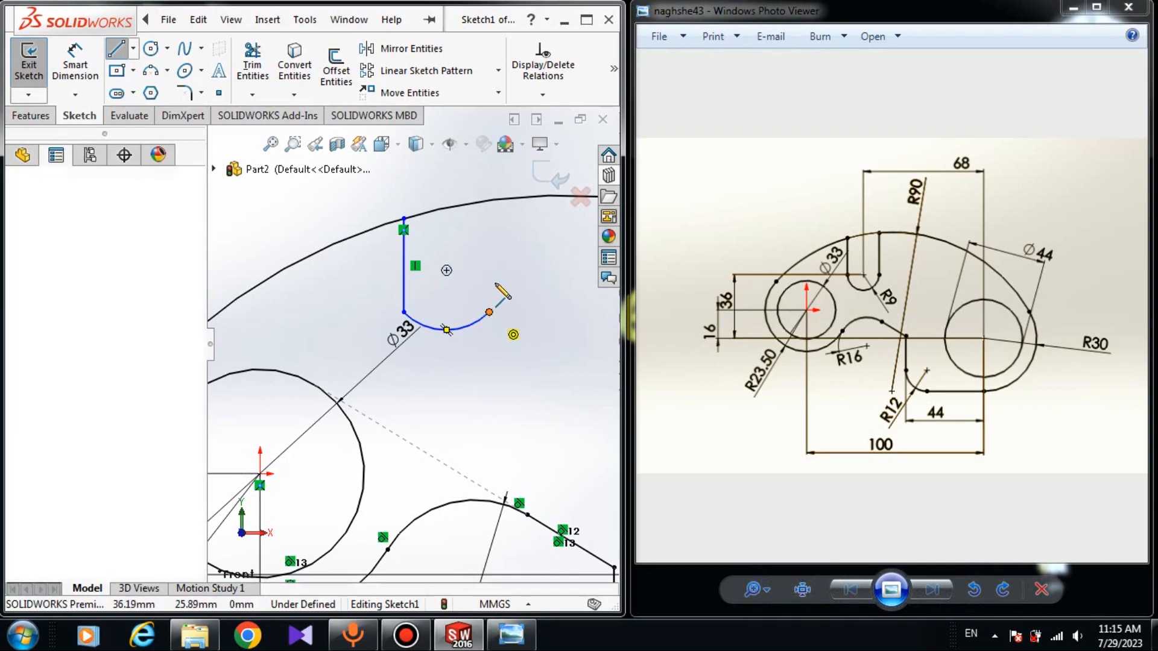
left_click(489, 201)
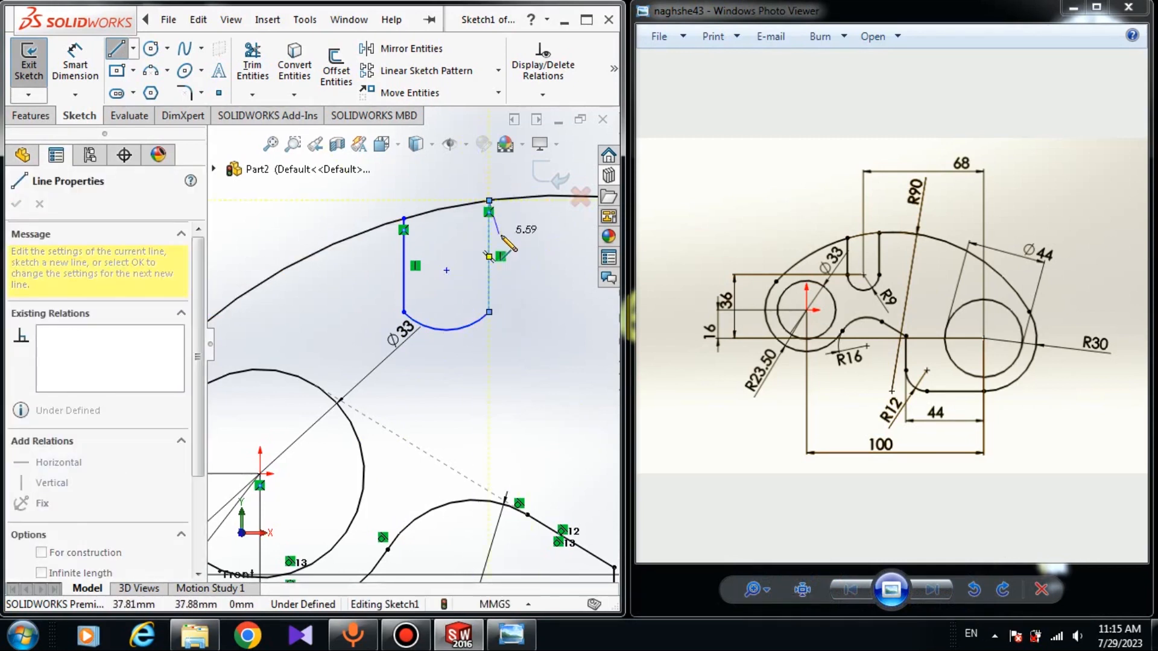
right_click(520, 235)
left_click(545, 246)
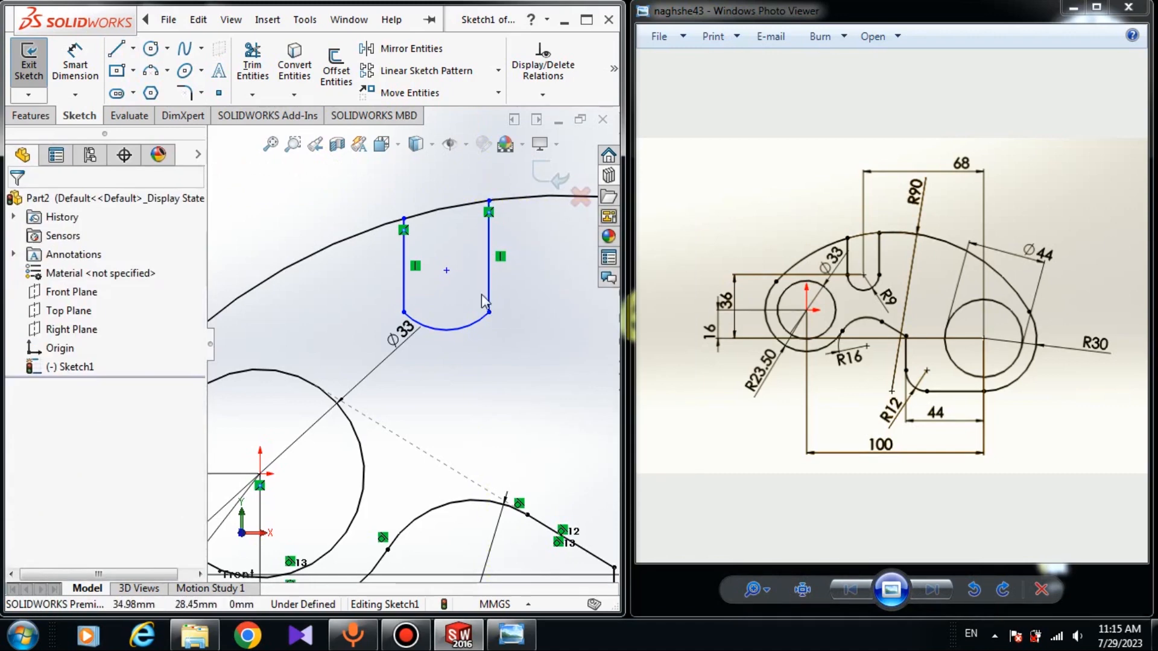
Make the slot's bottom arc tangent to both vertical side lines
left_click(489, 295)
left_click(446, 329, "ctrl")
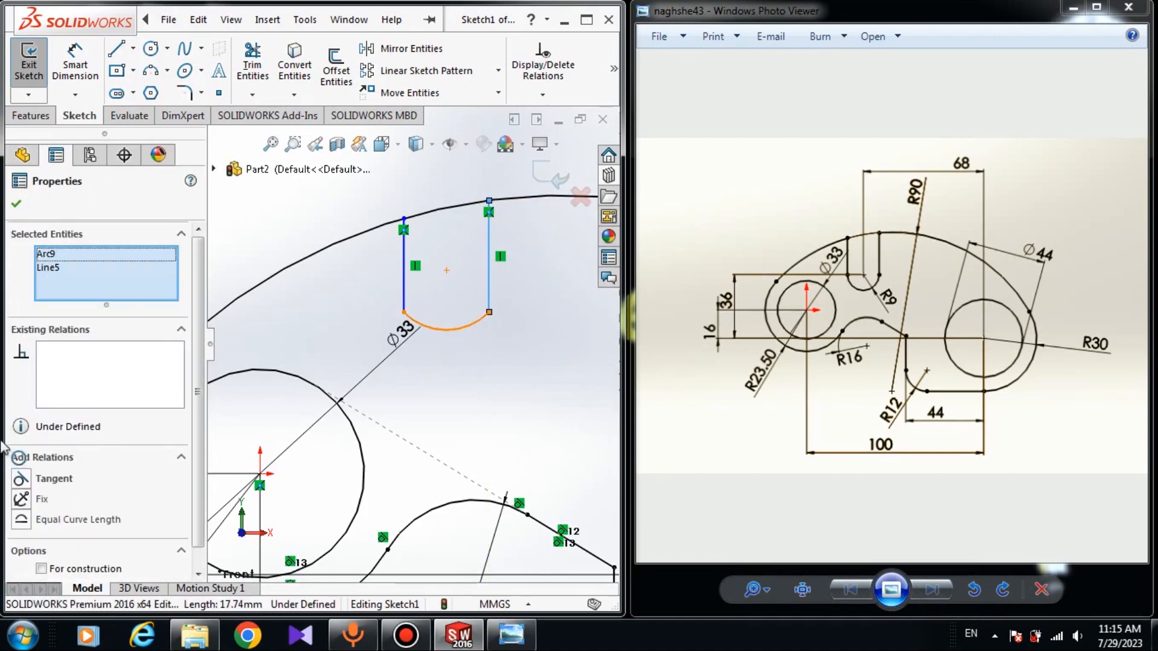
left_click(22, 479)
key("Escape")
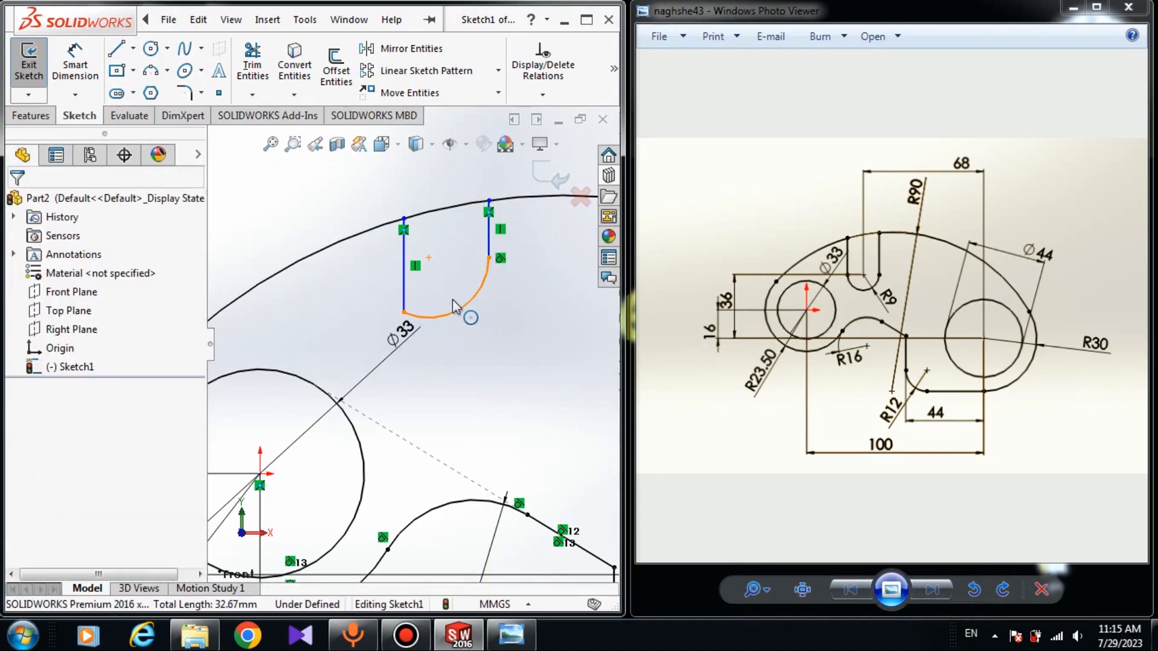
left_click(459, 309)
left_click(403, 288, "ctrl")
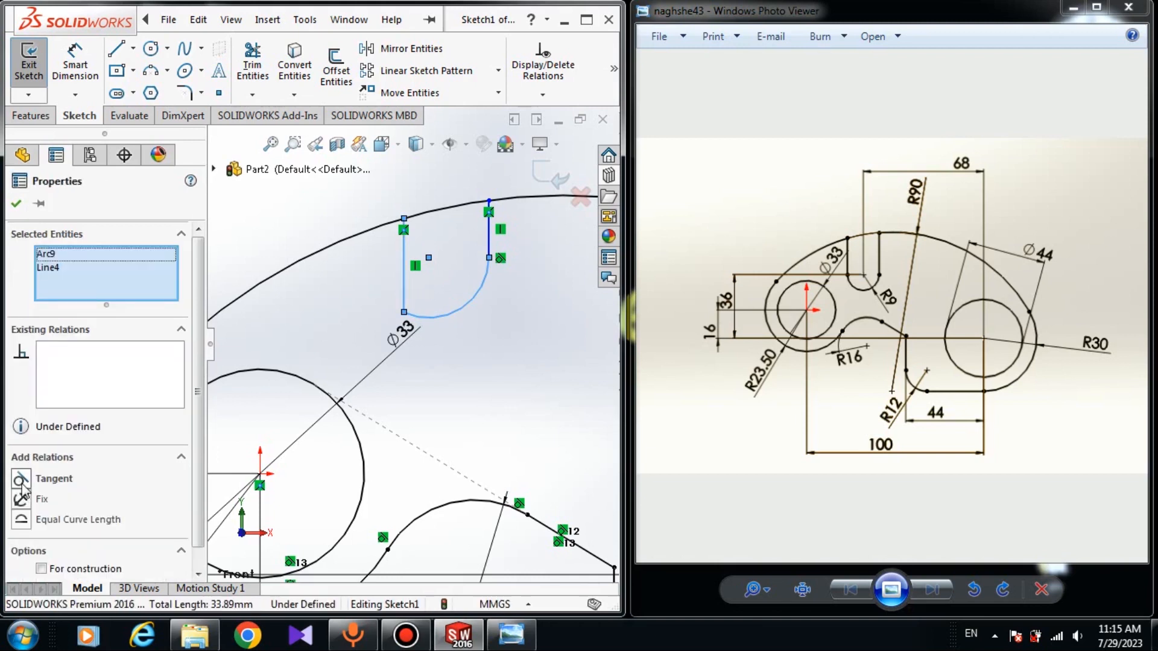
left_click(21, 480)
key("Escape")
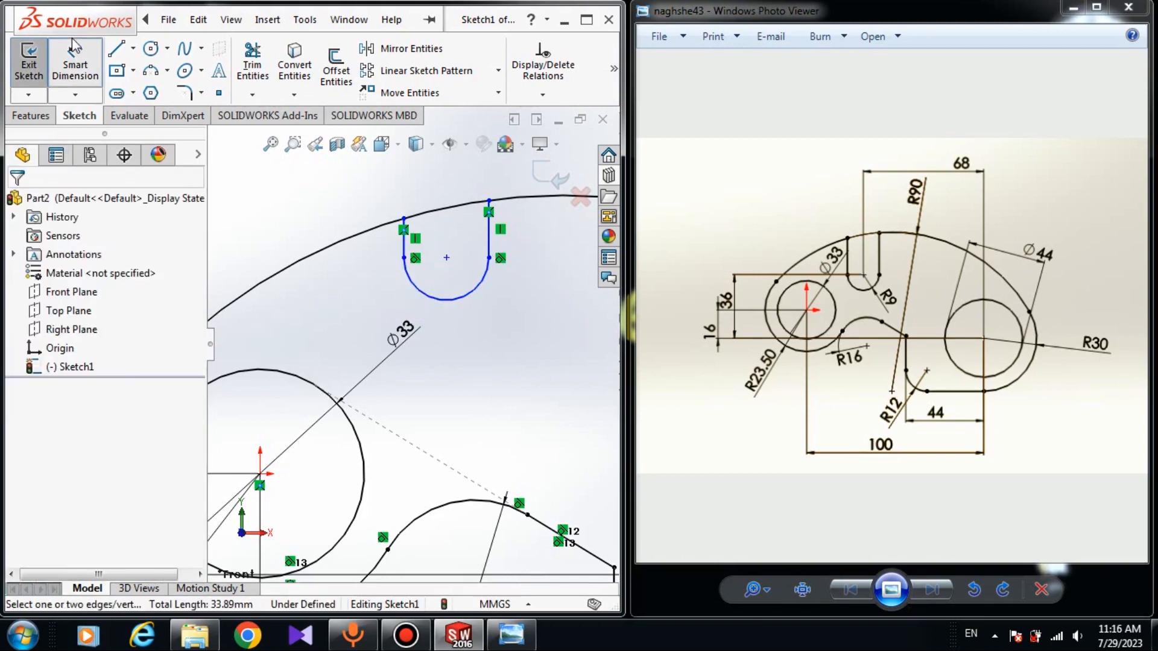
Dimension the slot's bottom arc with a radius of 9 mm
left_click(75, 66)
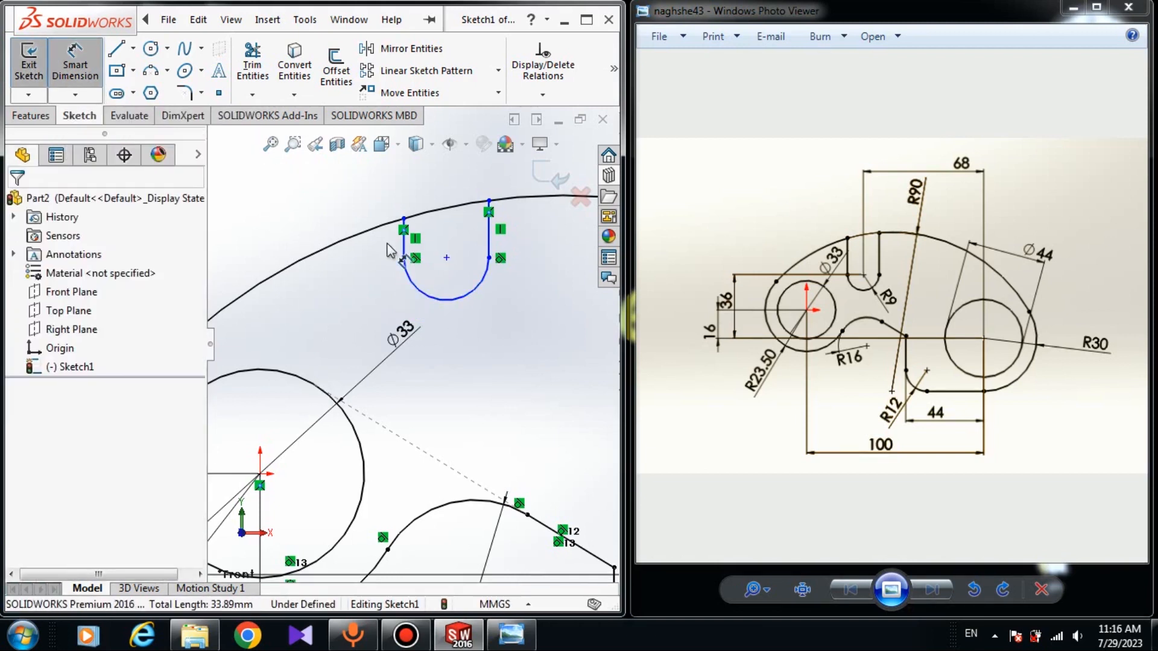
left_click(442, 298)
left_click(520, 369)
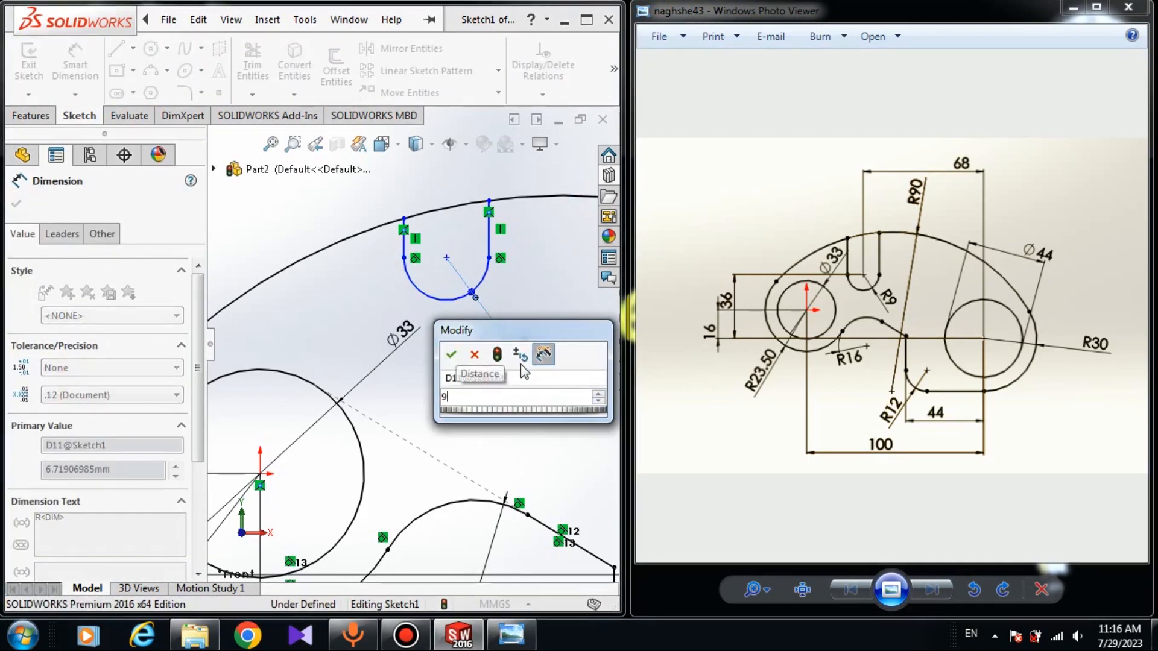
type("9")
key("Return")
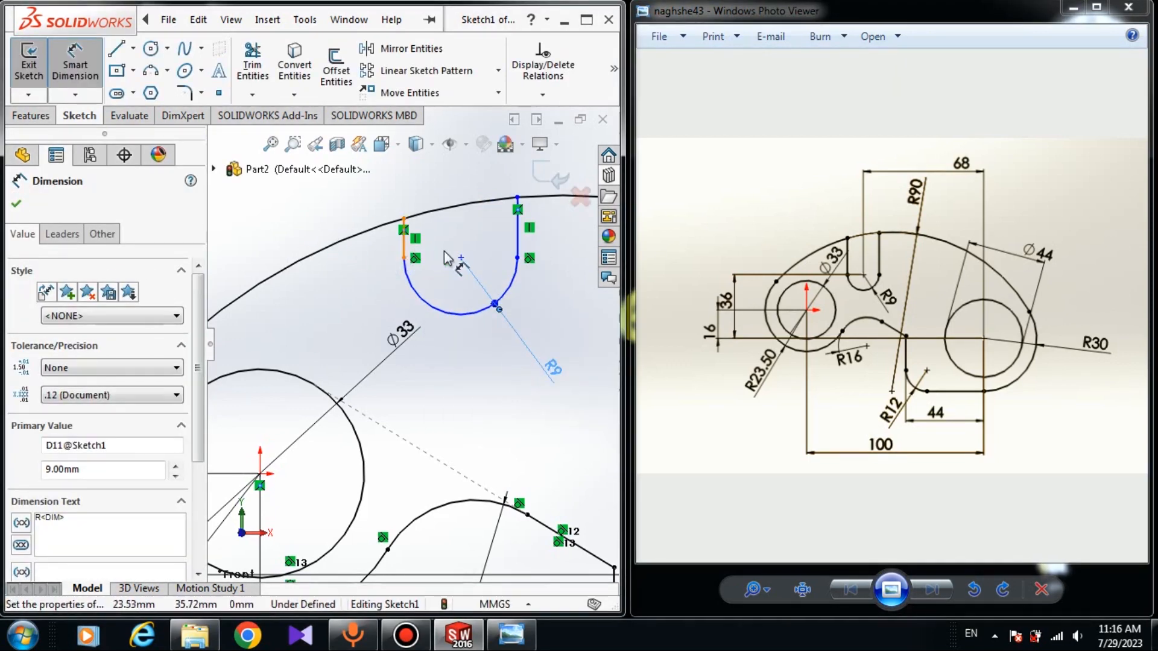
left_click(339, 221)
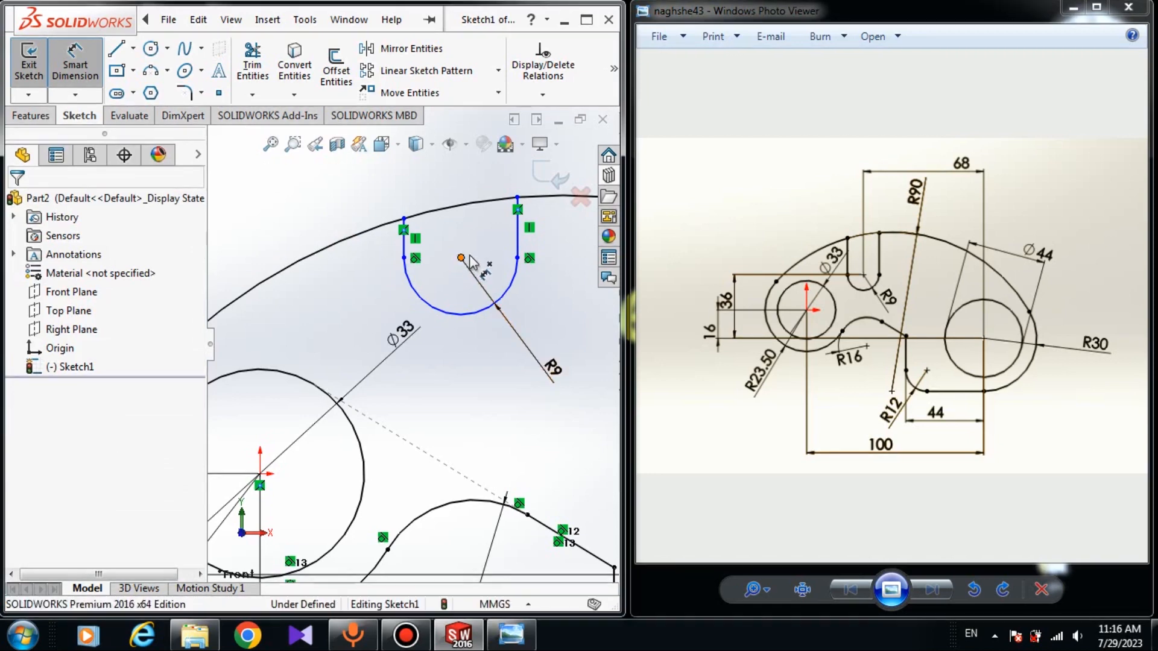
Dimension the horizontal distance between the slot arc's center and the right circle's center as 68 mm
left_click(461, 258)
scroll(410, 343, "up", 6)
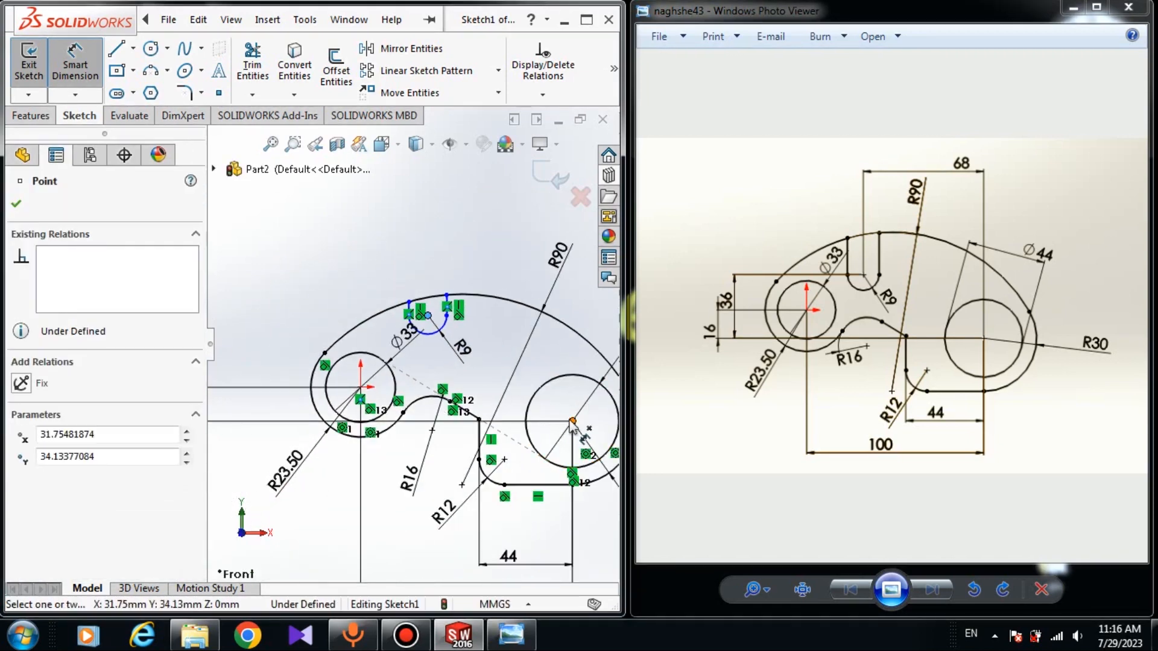
left_click(572, 420)
left_click(479, 214)
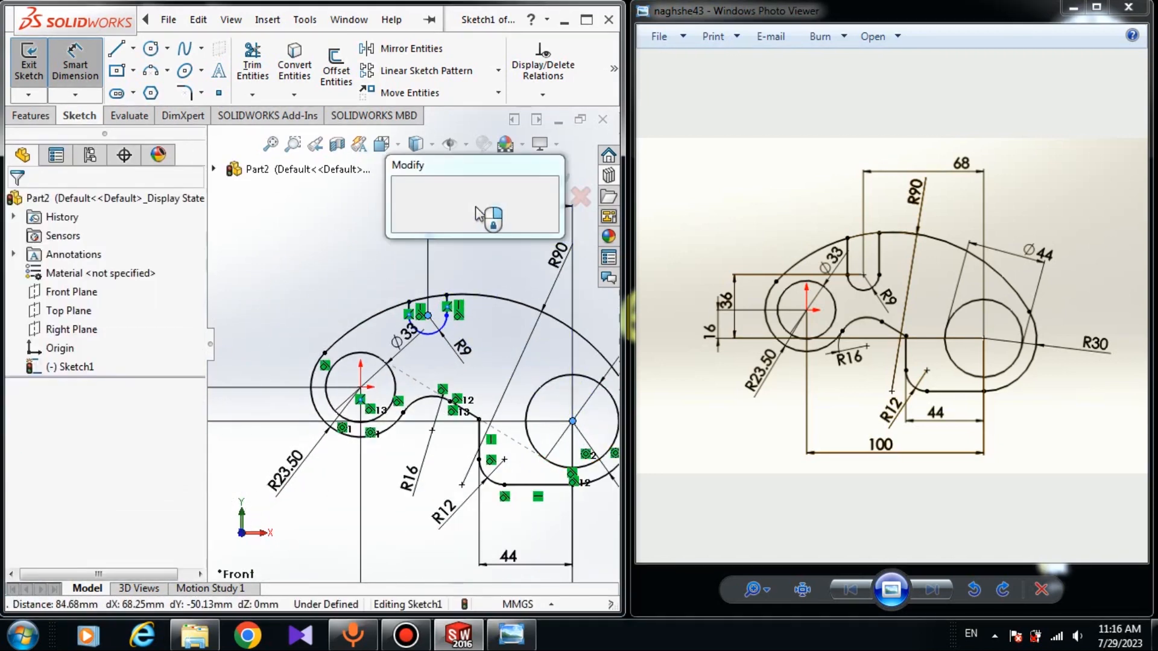
type("68")
key("Return")
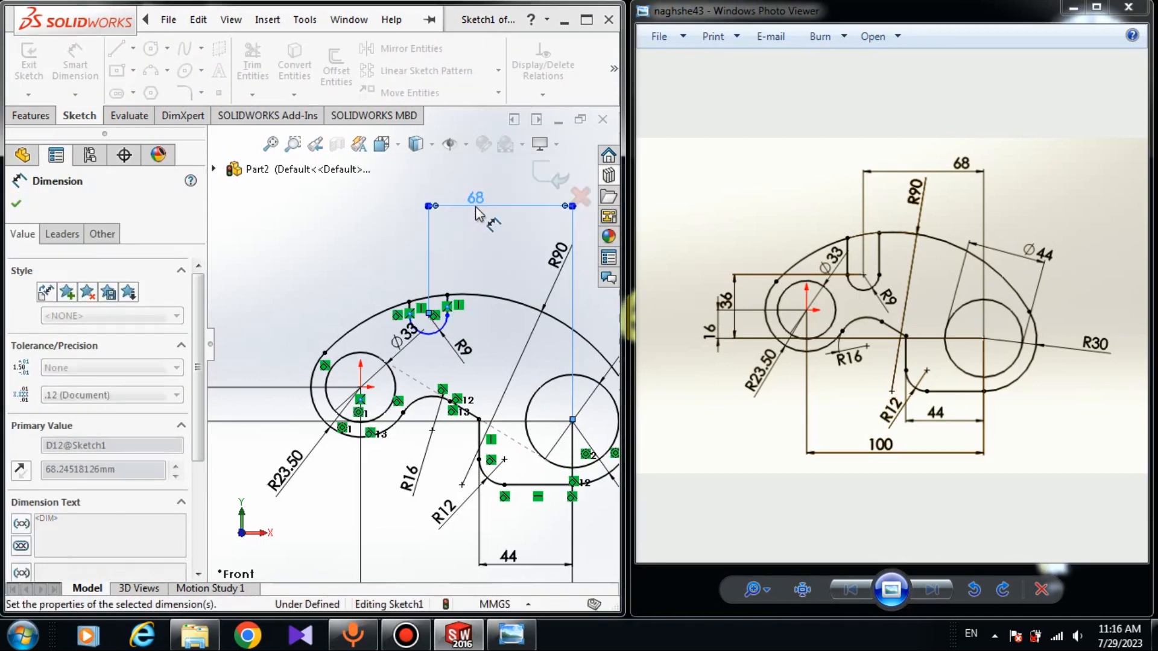
scroll(445, 331, "down", 3)
key("Escape")
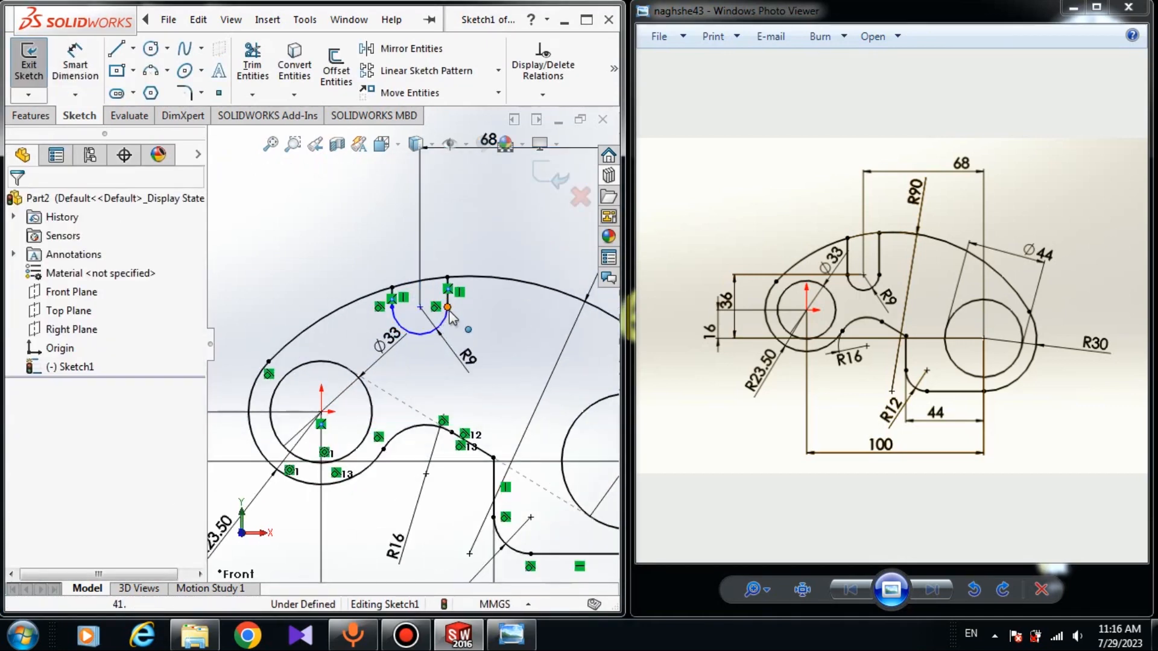
Lengthen the slot downward so its bottom arc's center sits about 21 mm above the origin
left_click_drag(448, 309, 452, 348)
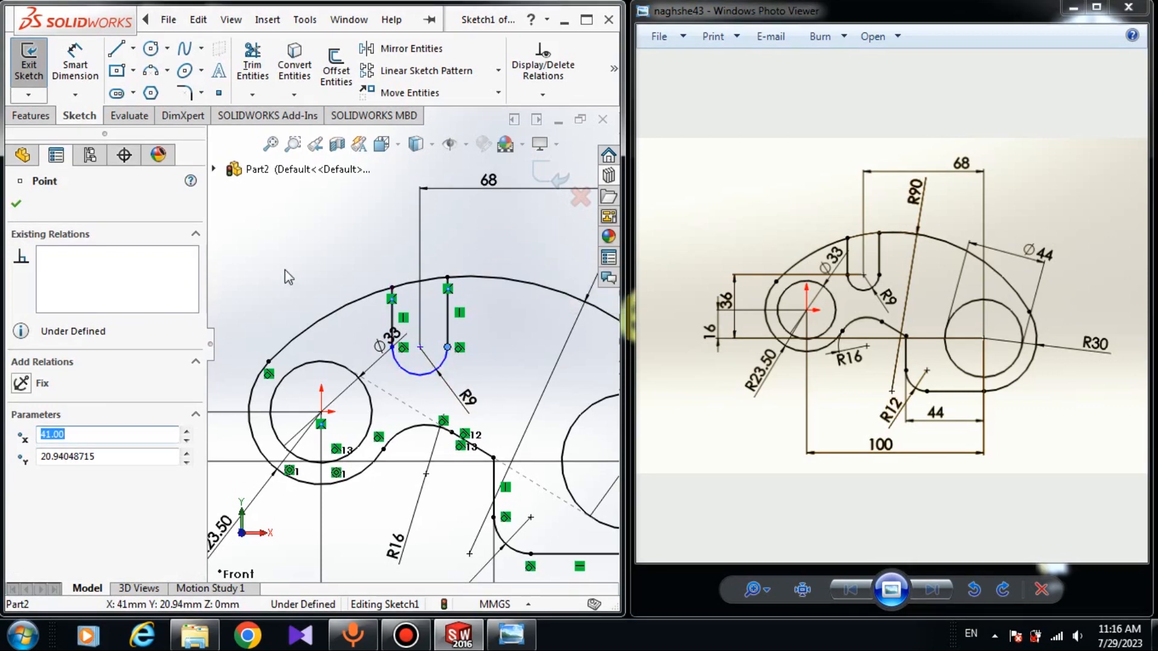
left_click(73, 78)
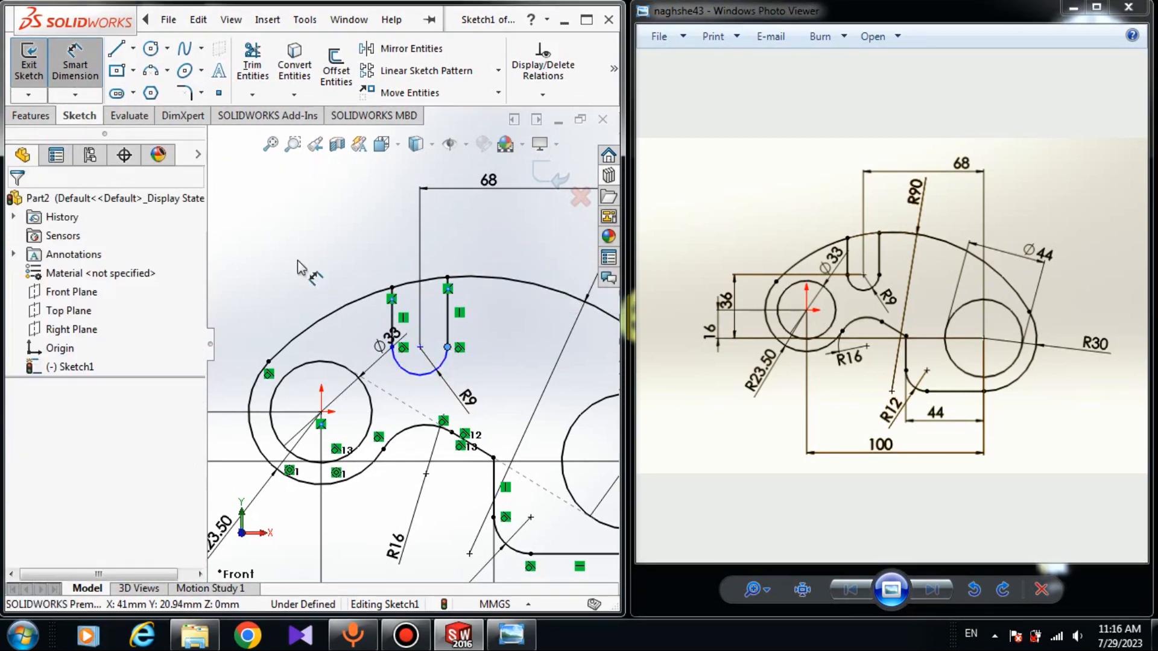
left_click(421, 348)
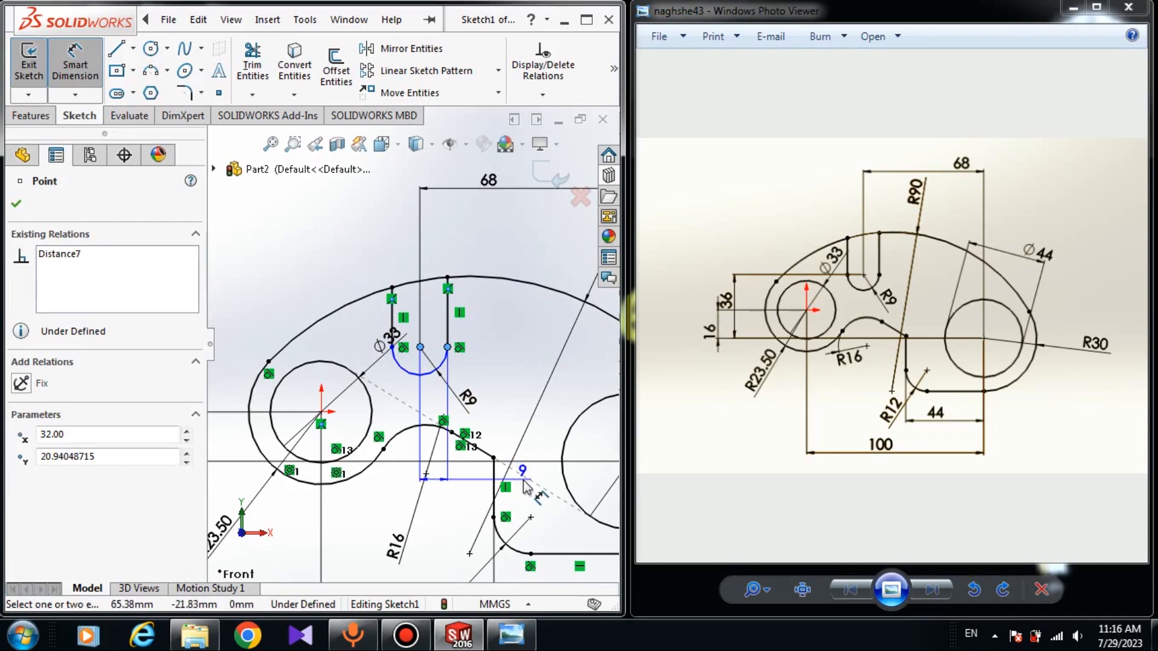
scroll(516, 476, "up", 2)
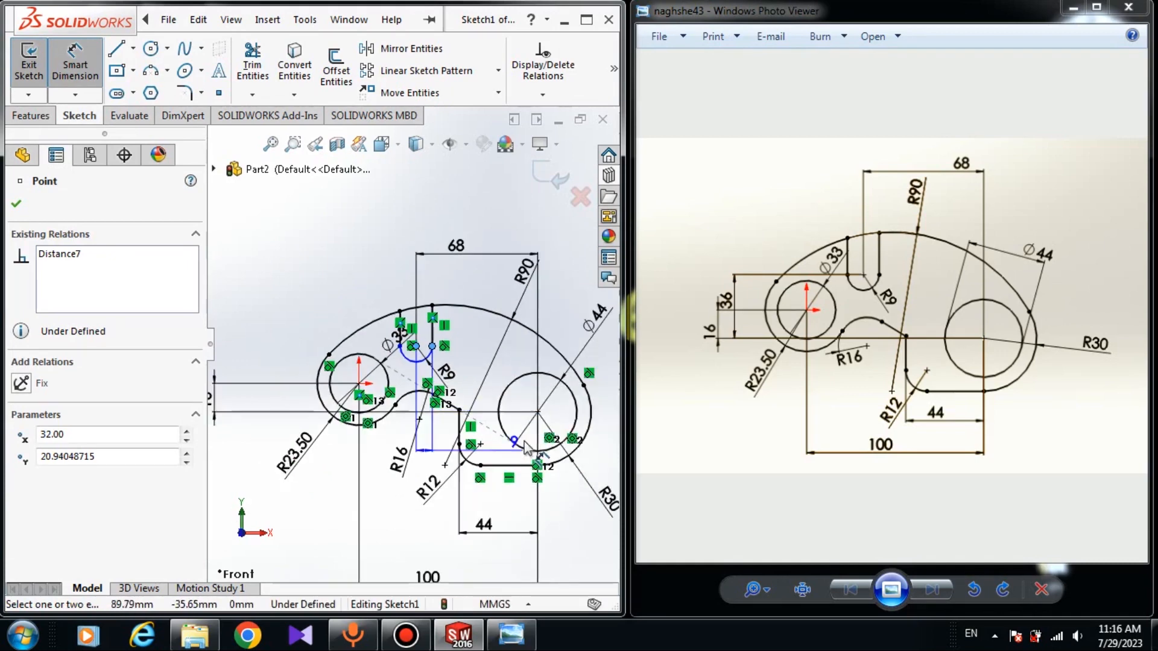
key("Escape")
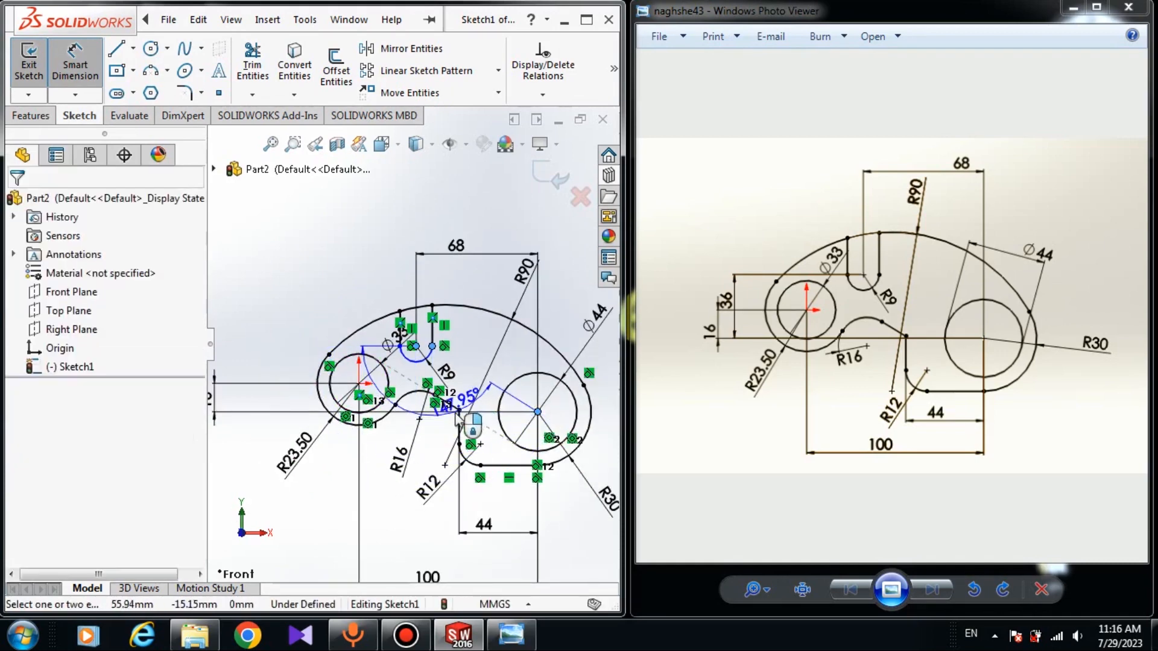
left_click(537, 412)
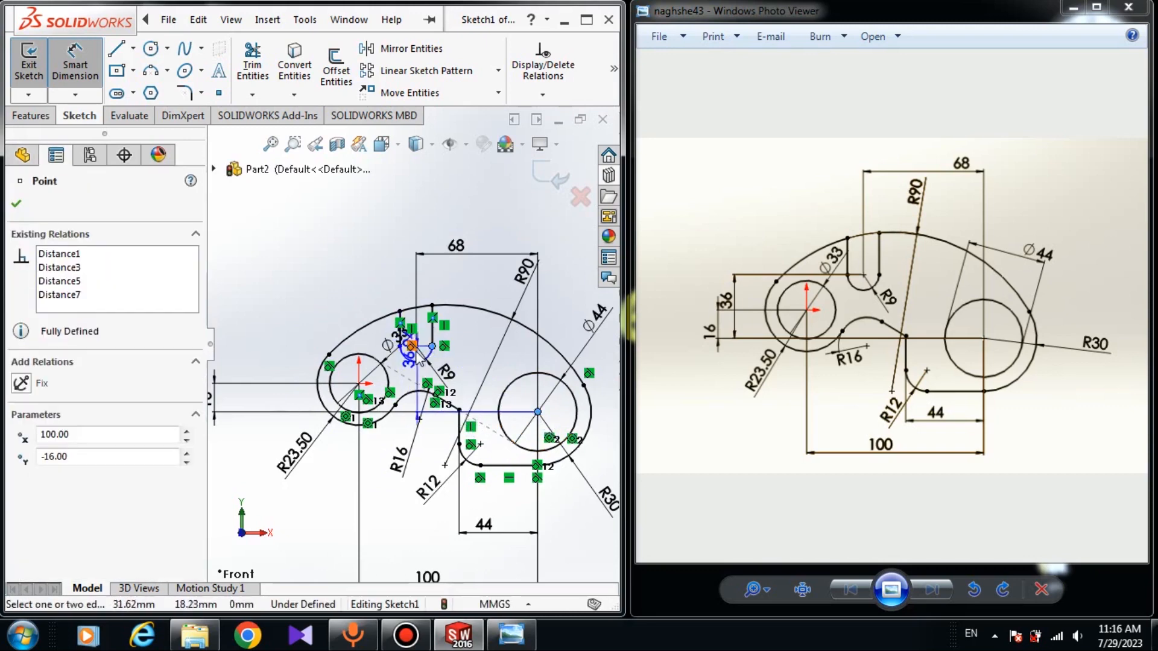
left_click(432, 346)
key("Escape")
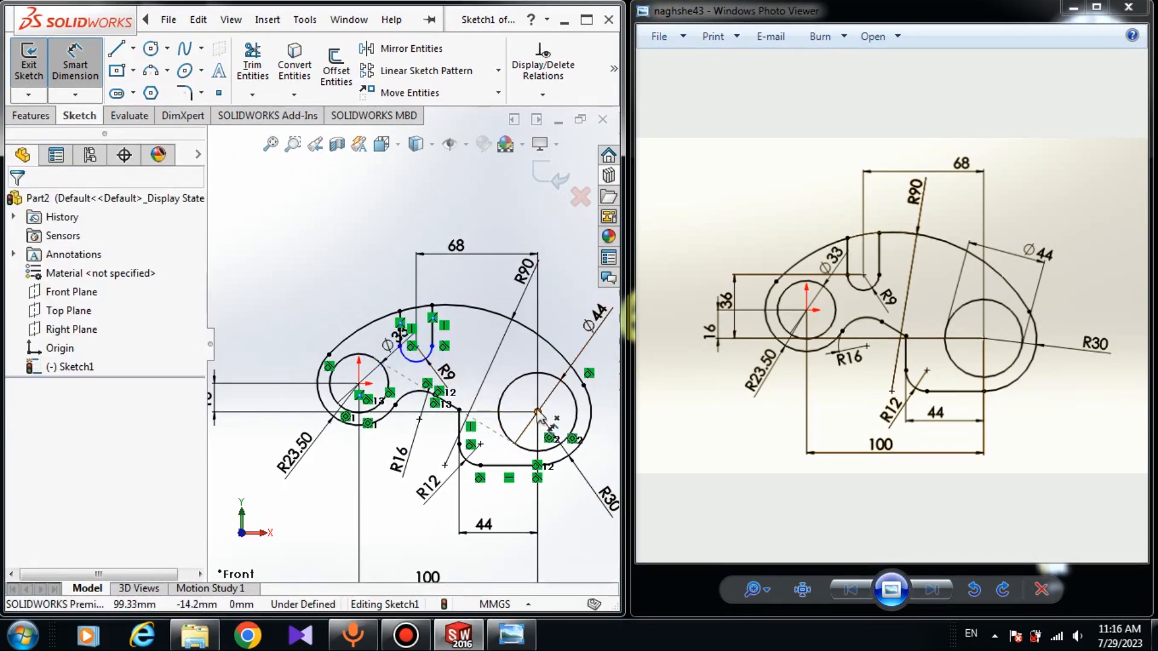
Dimension the vertical distance between the right circle's center and the slot arc's center as 33 mm
left_click(538, 412)
scroll(441, 346, "down", 3)
left_click(398, 348)
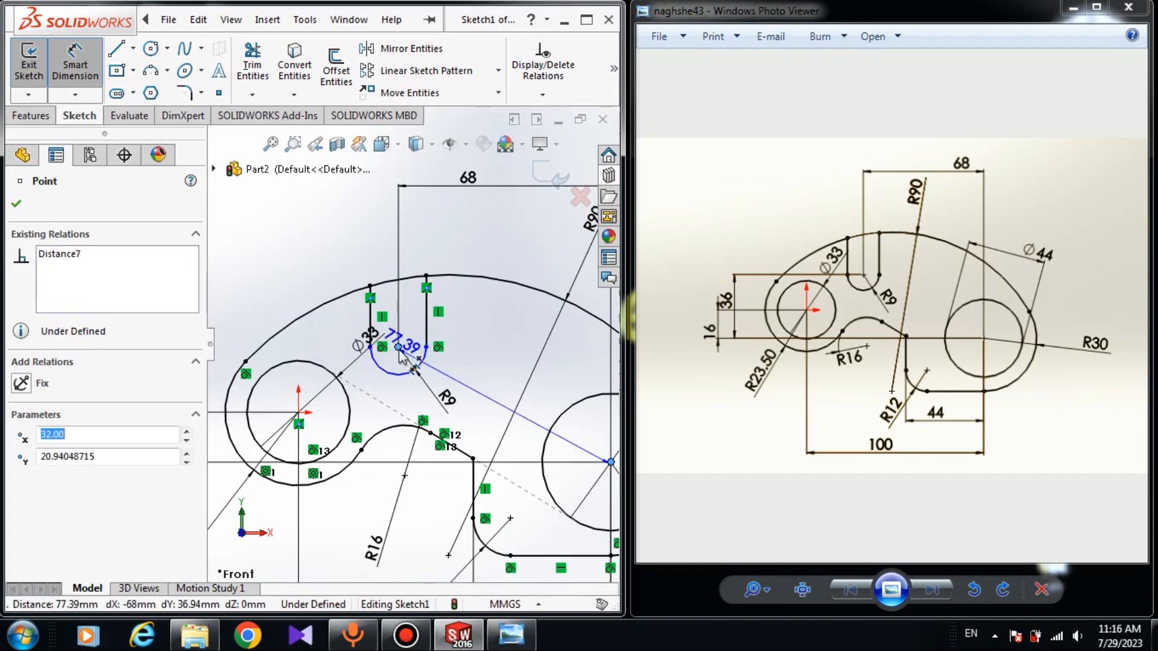
scroll(407, 344, "up", 3)
left_click(271, 374)
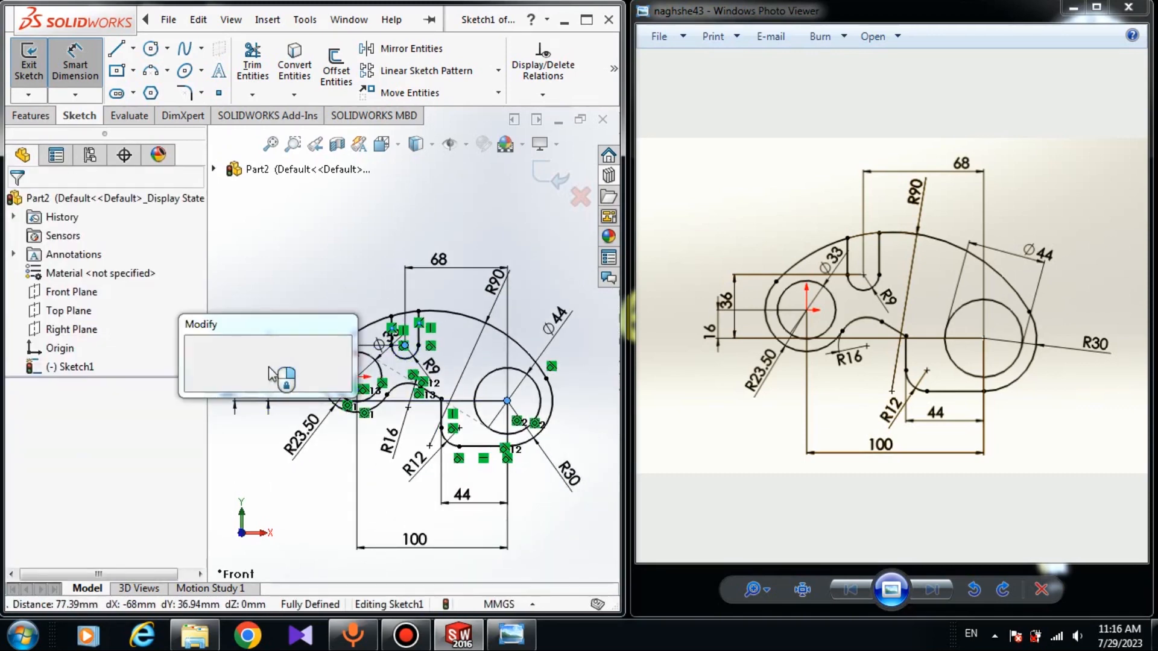
key("Return")
key("Escape")
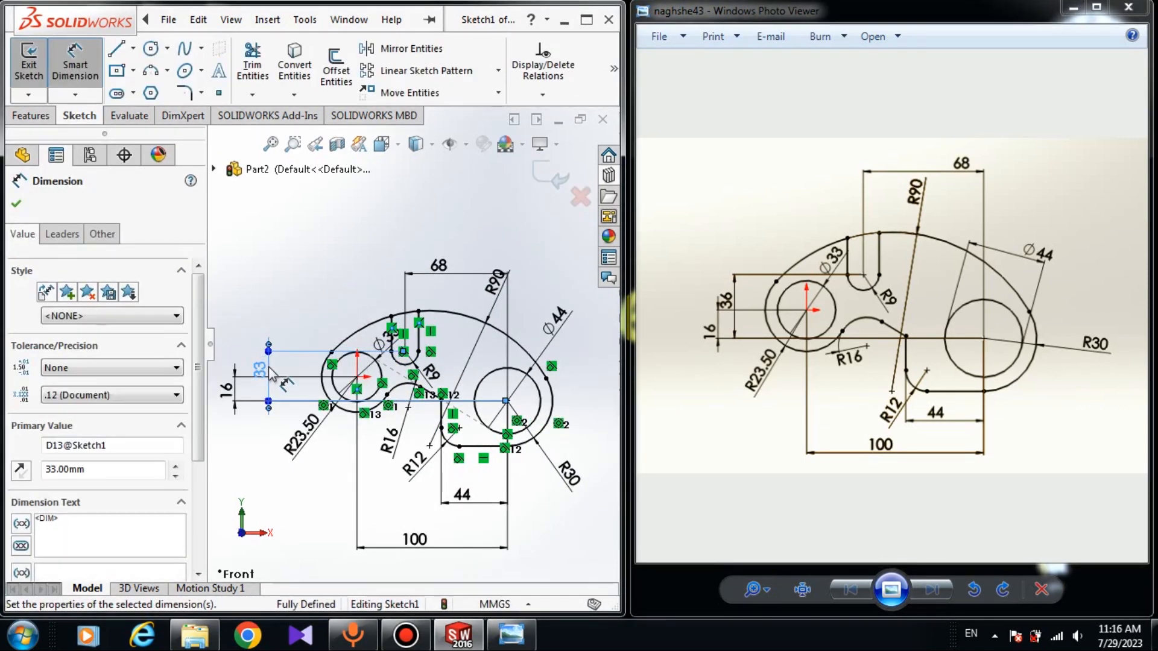
Trim away the portion of the R90 arc between the slot's two vertical side lines
left_click(252, 64)
scroll(381, 333, "down", 2)
scroll(380, 329, "down", 8)
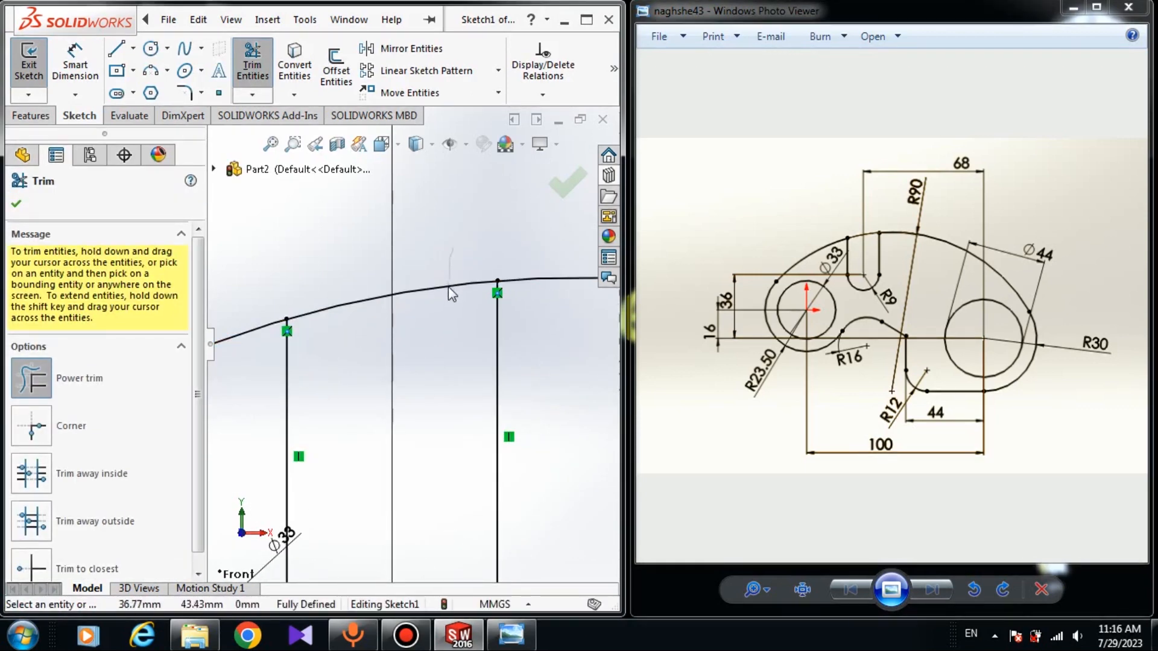
left_click_drag(447, 287, 447, 299)
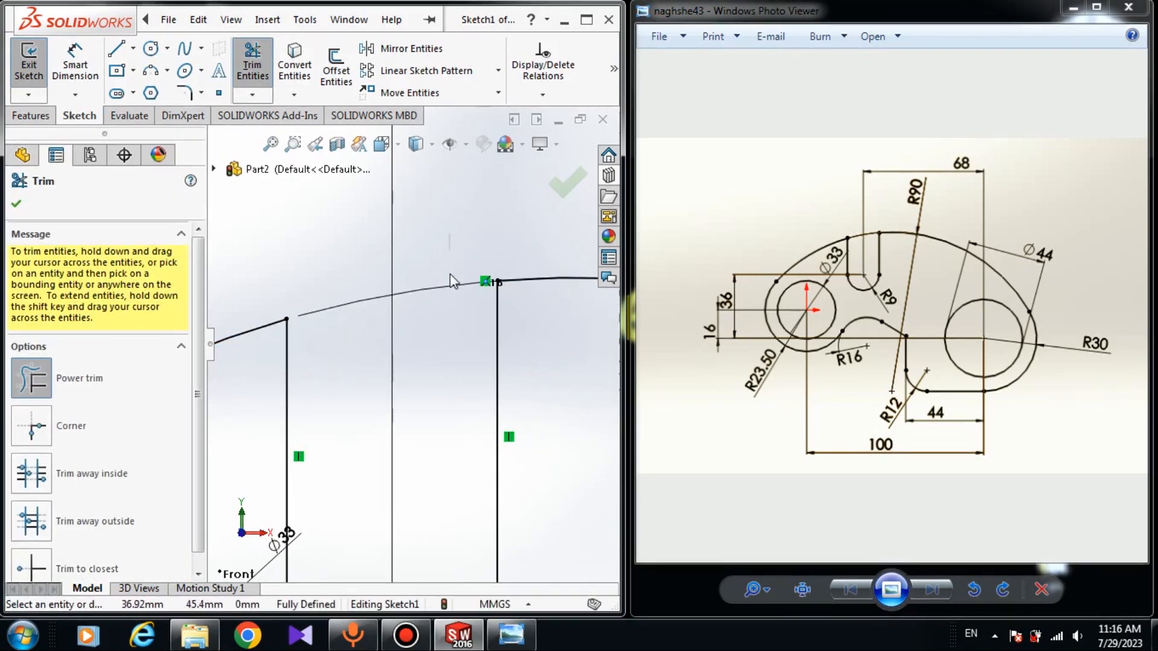
scroll(386, 301, "up", 5)
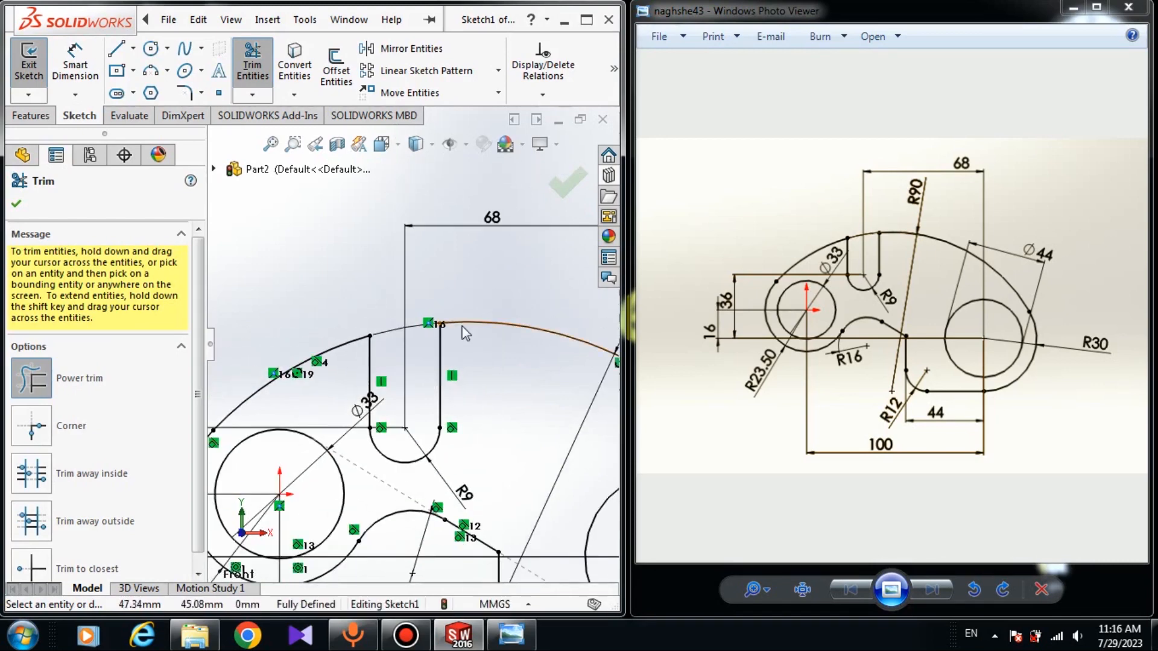
scroll(388, 356, "up", 3)
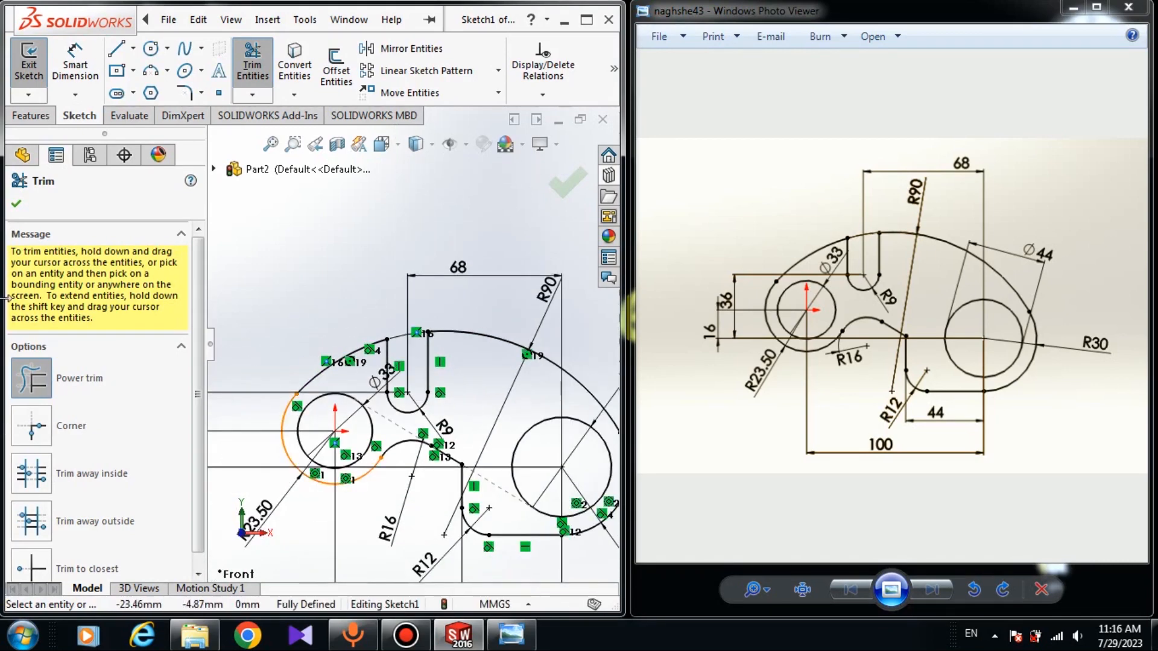
left_click(16, 206)
Minimize the naghshe43 reference image window
scroll(472, 378, "up", 5)
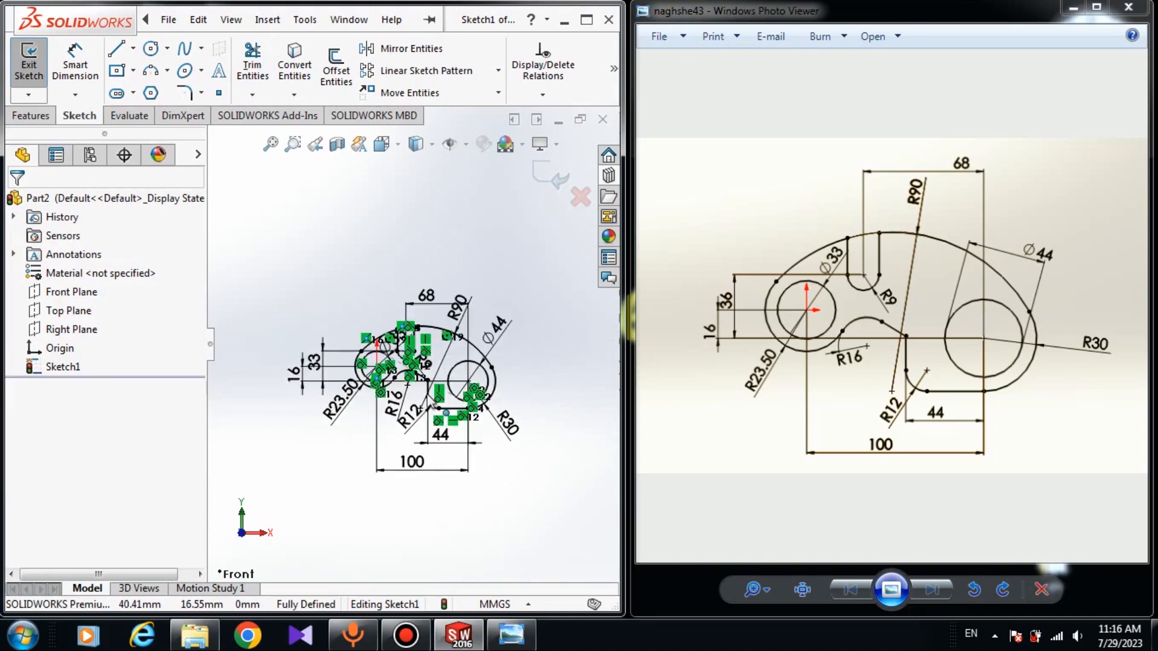
scroll(473, 379, "up", 2)
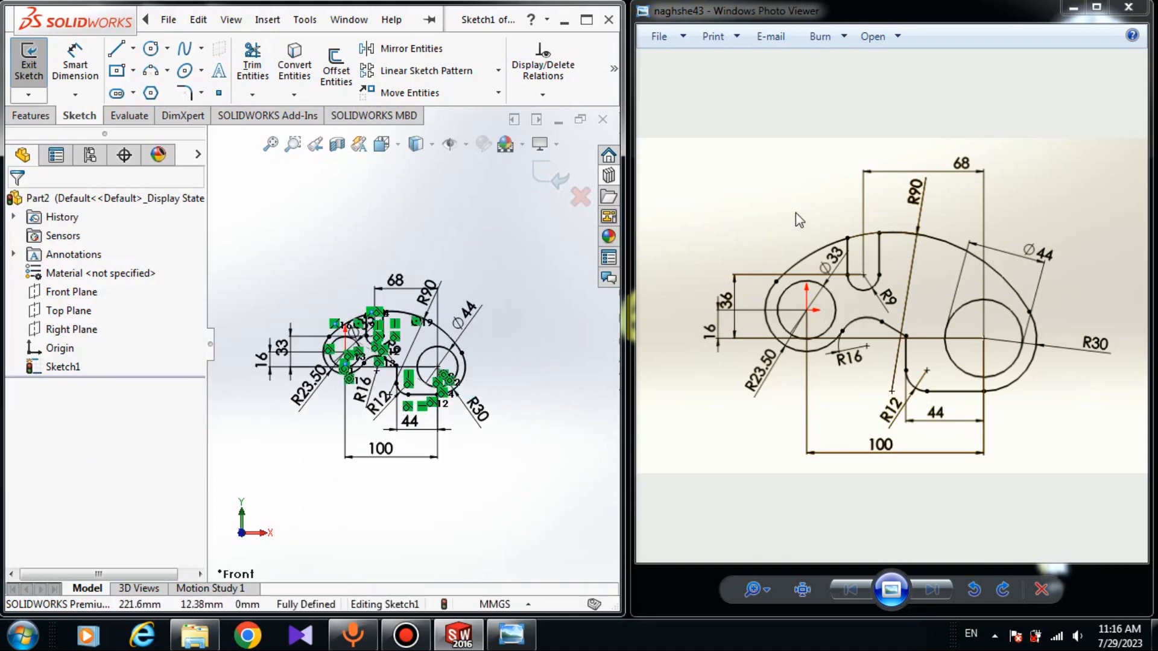
left_click(1070, 10)
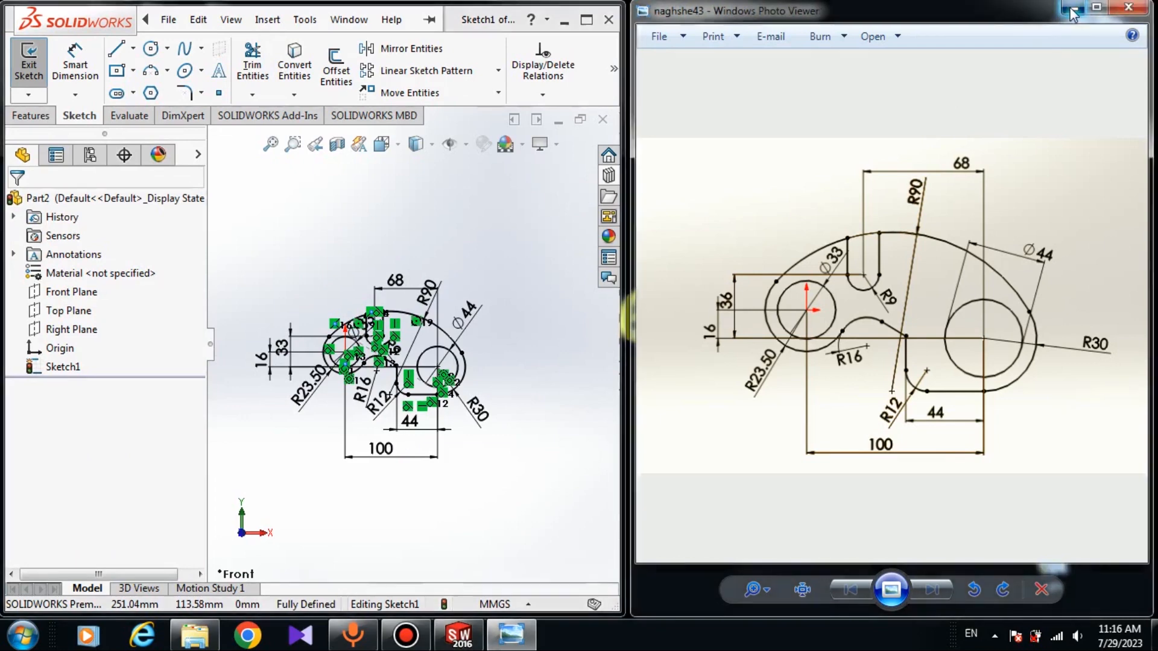